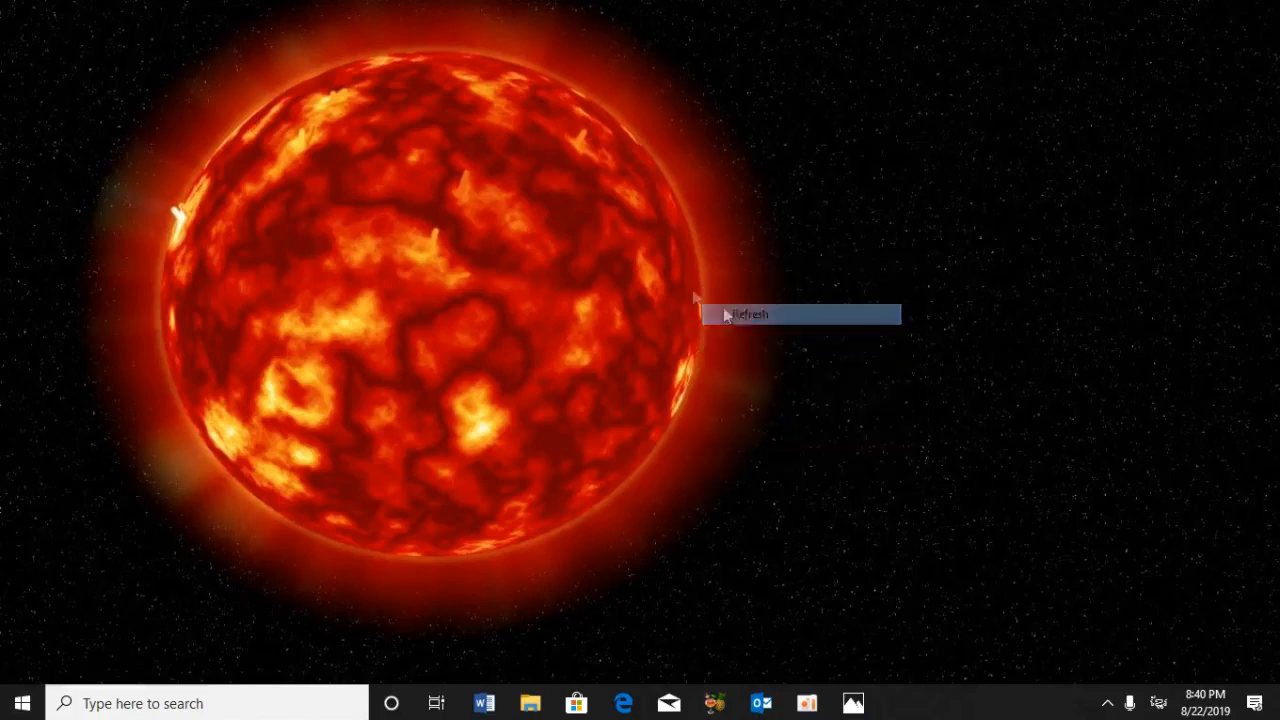
# Open the reference picture Untitled-1.jpg in Photos and examine the finished glowing red sun up close
pyautogui.click(855, 703)
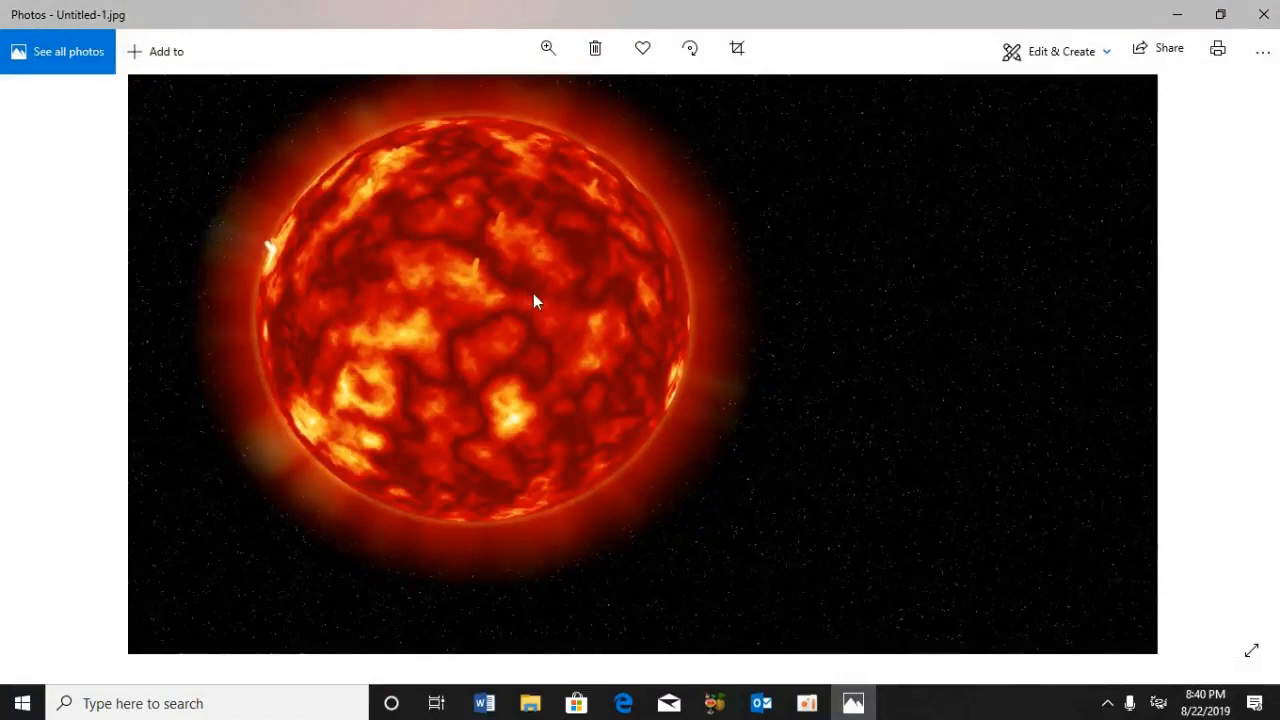
pyautogui.scroll(2, 533, 293)
pyautogui.moveTo(533, 293); pyautogui.dragTo(463, 327)
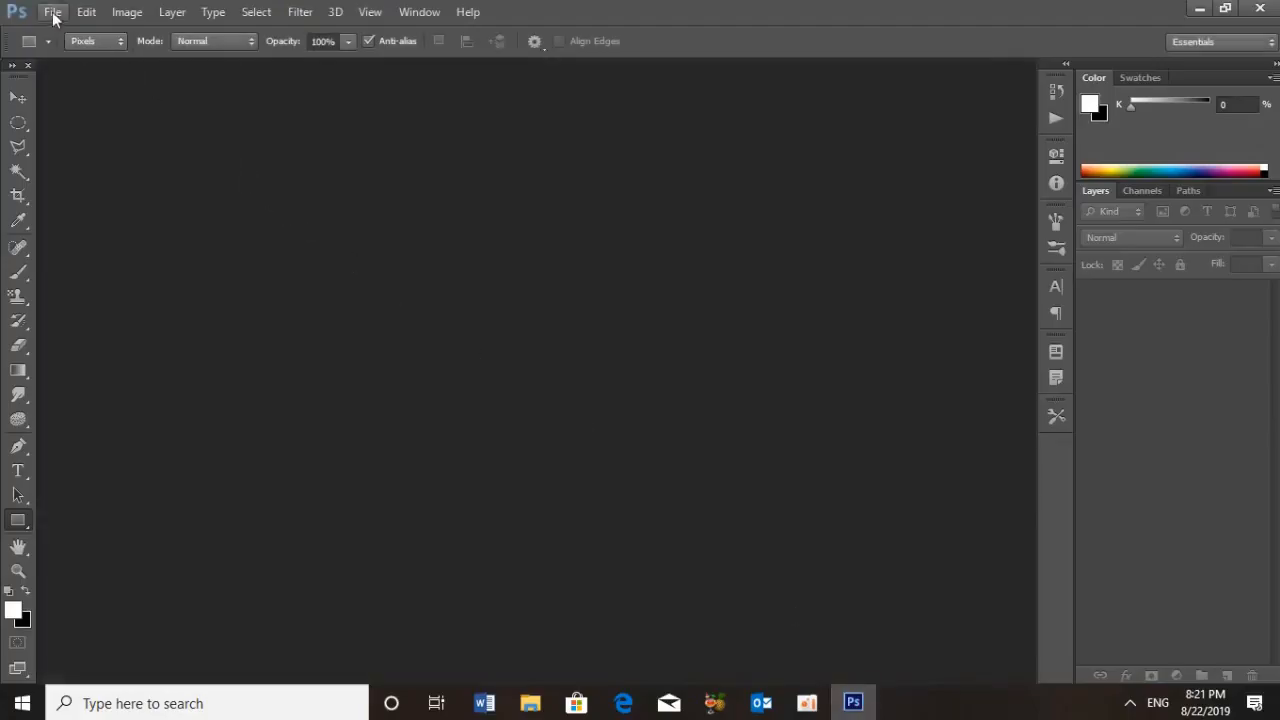
# Create a Khmer-named document in Photoshop, 2000 × 2000 pixels at 200 pixels/inch, 8-bit RGB Color with a white background
pyautogui.click(53, 12)
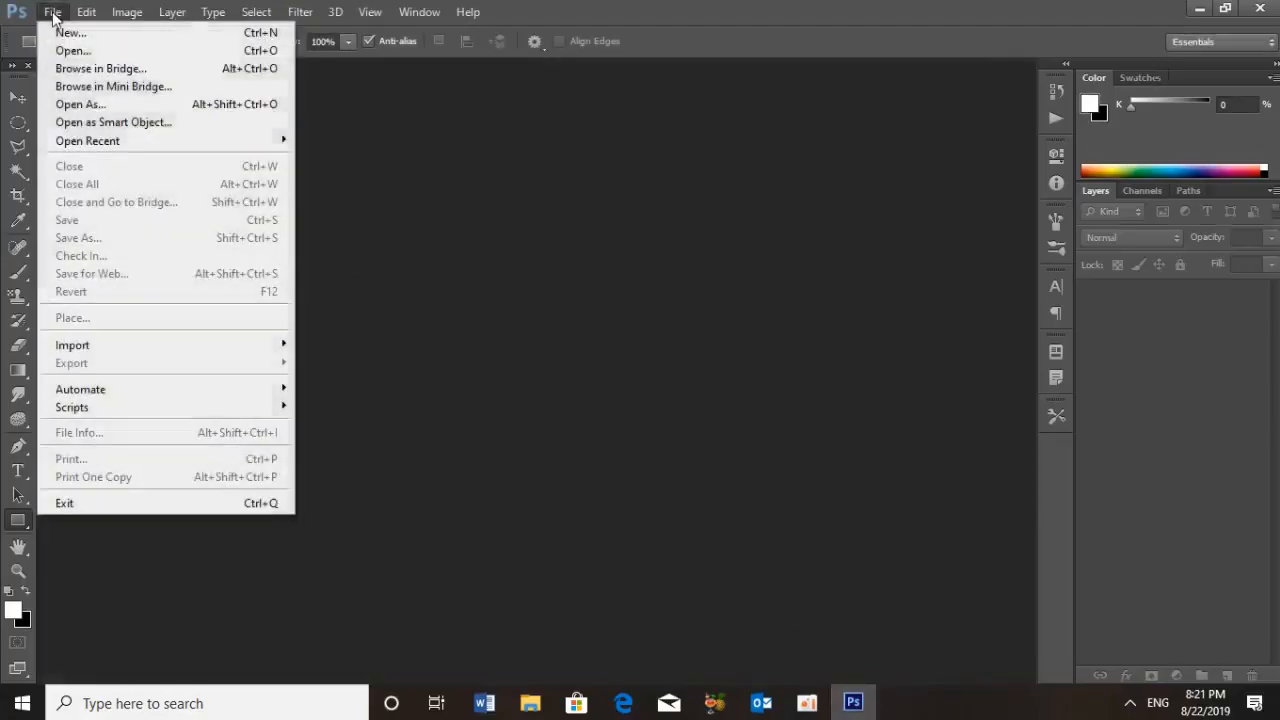
pyautogui.click(55, 28)
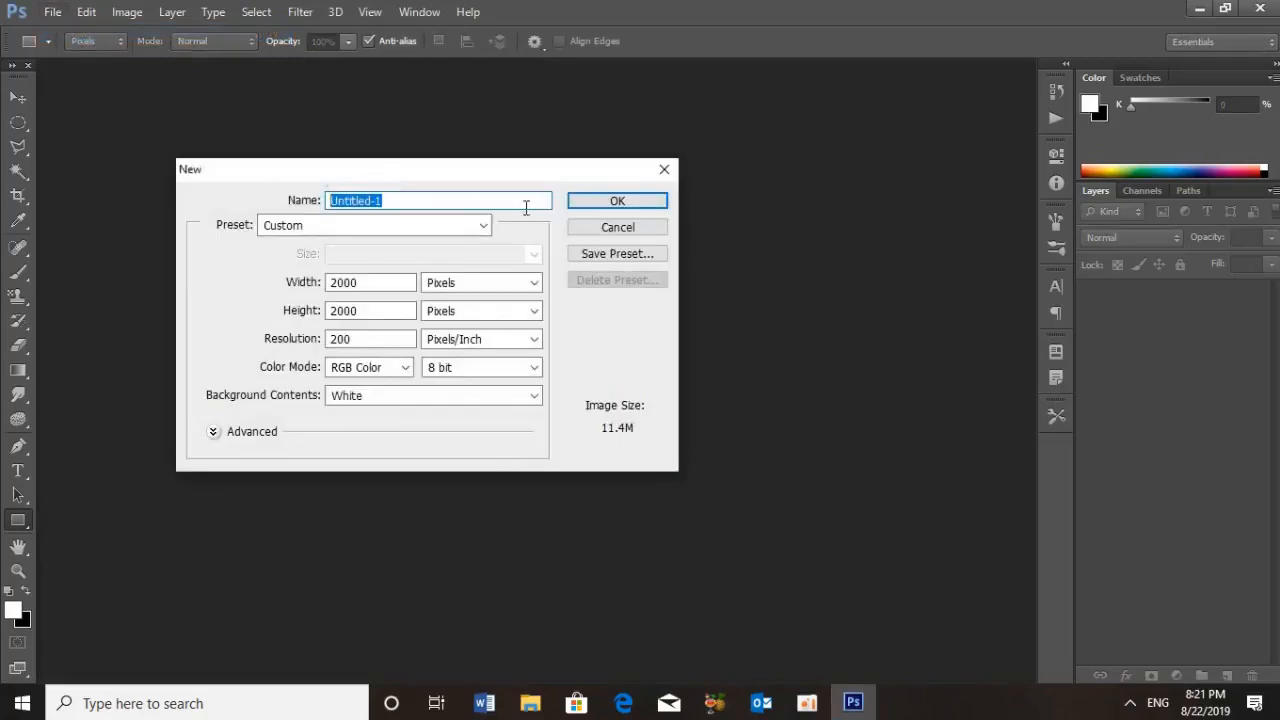
pyautogui.write('ae')
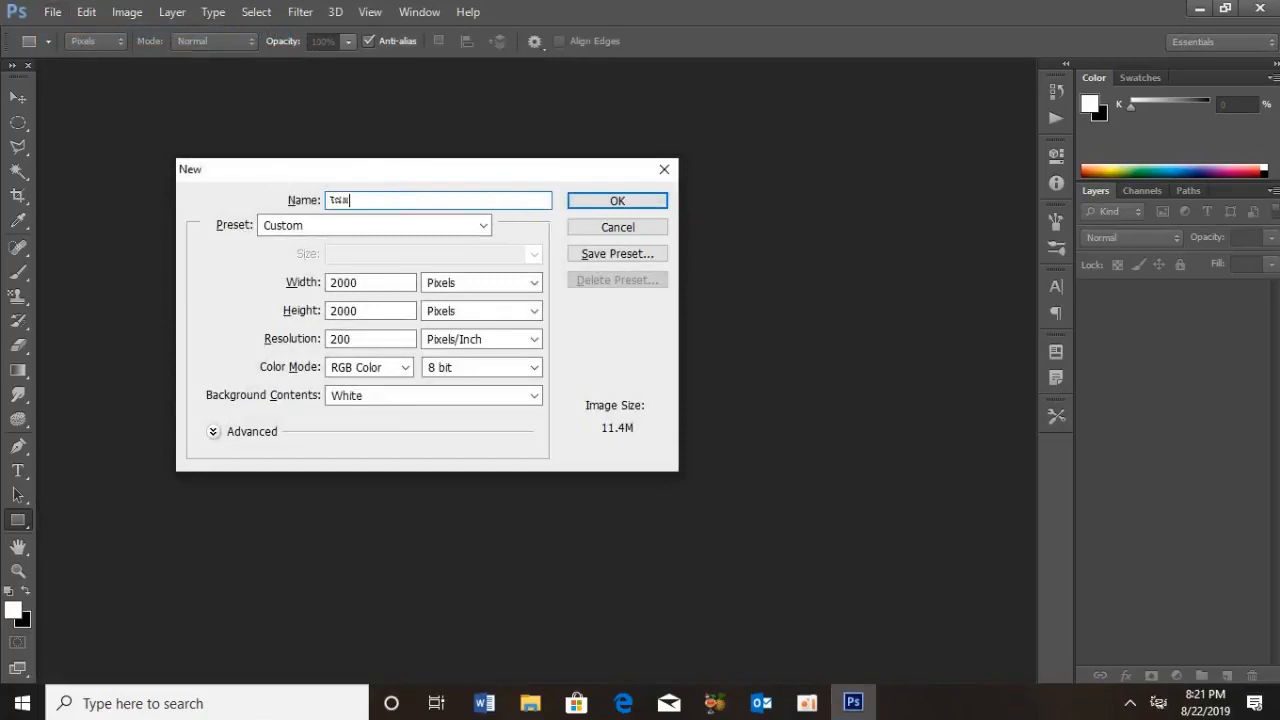
pyautogui.write('a')
pyautogui.hotkey('alt', 'shift')
pyautogui.doubleClick(390, 282)
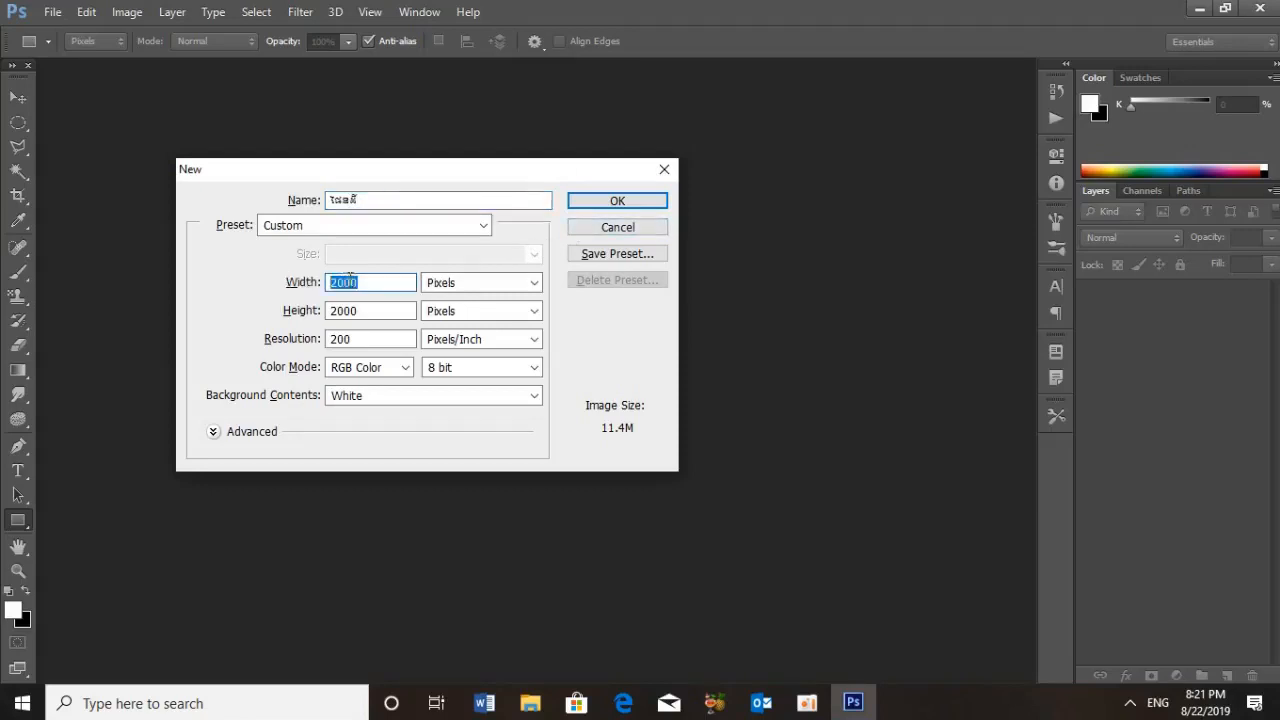
pyautogui.doubleClick(370, 311)
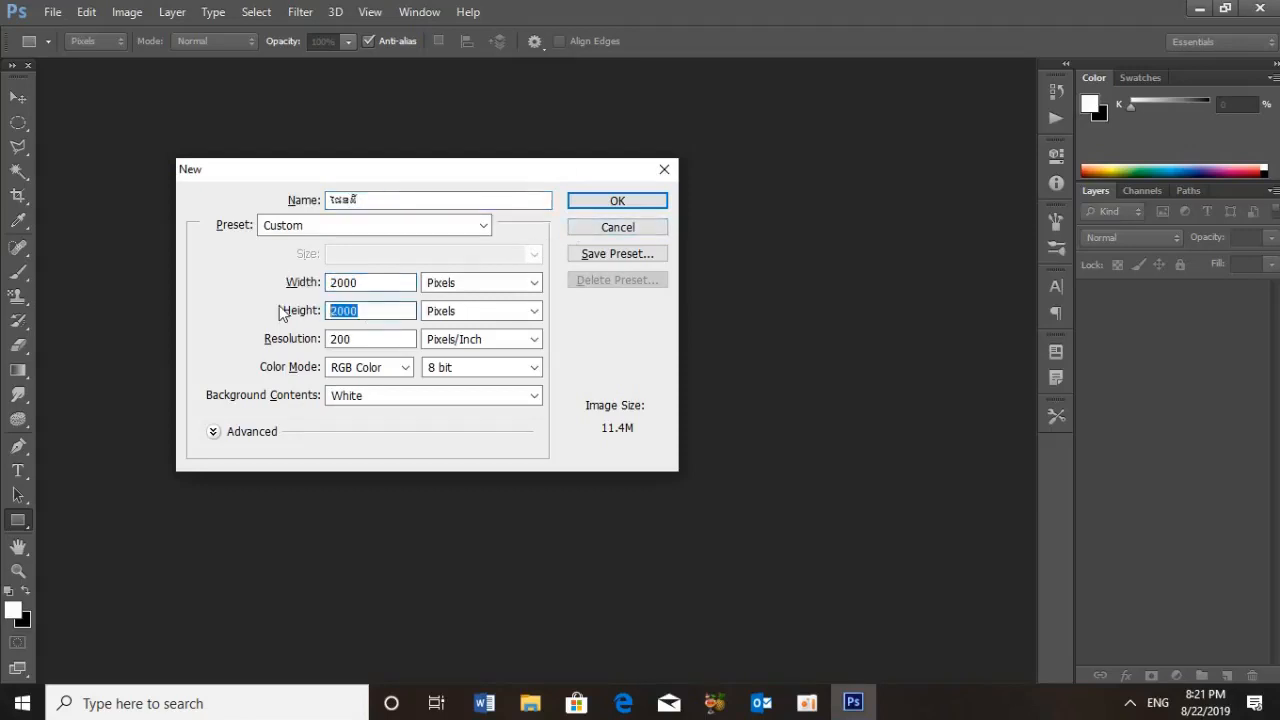
pyautogui.doubleClick(385, 338)
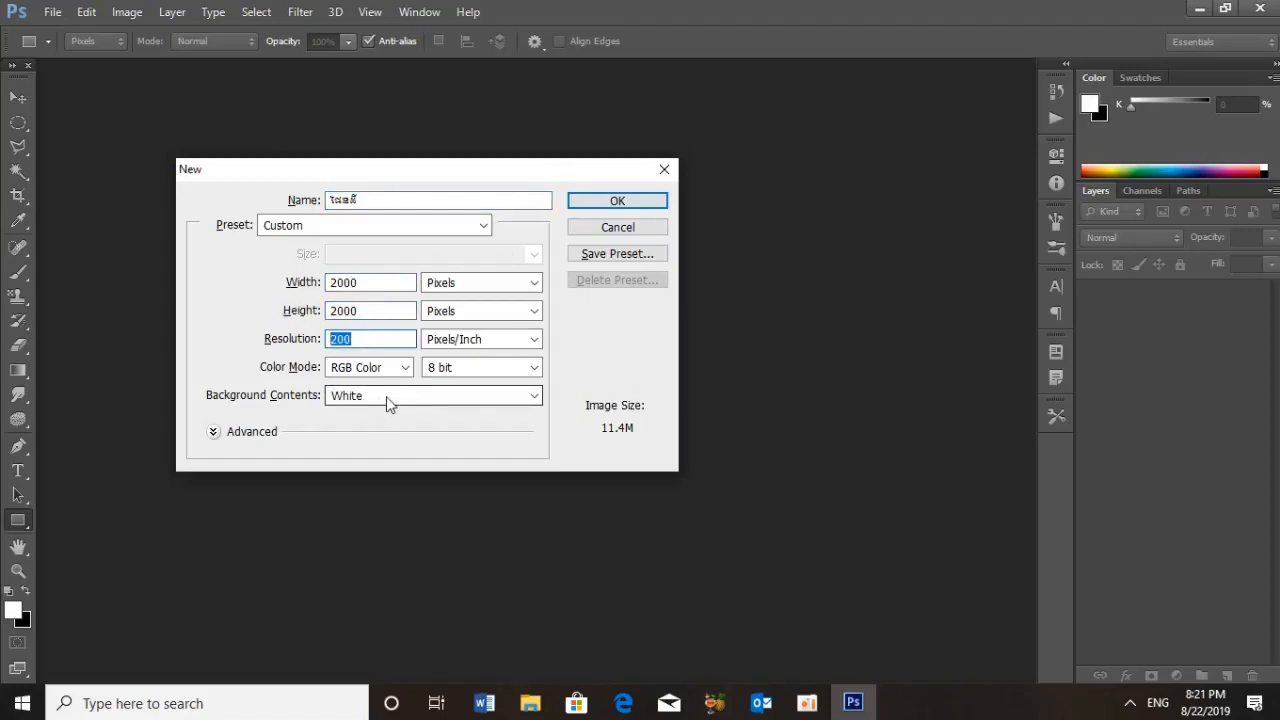
pyautogui.click(609, 205)
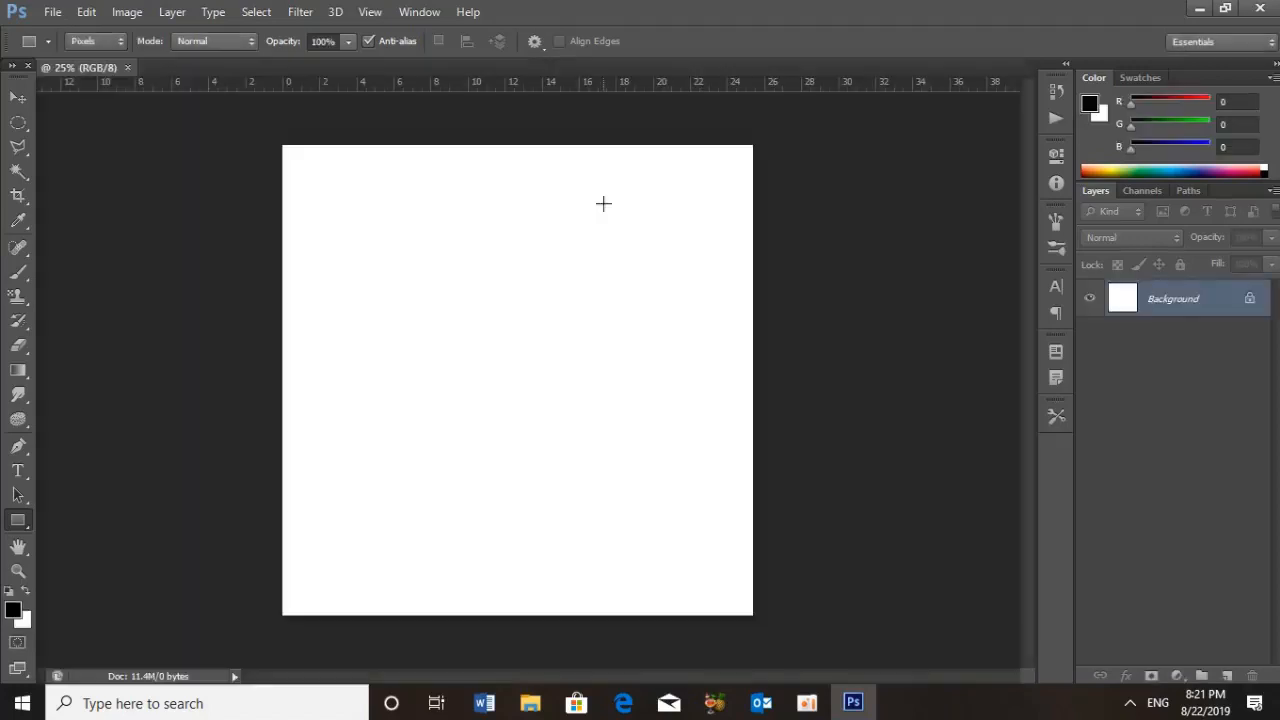
# Float the document in its own window and fill the Background layer with black, leaving black as the foreground colour
pyautogui.moveTo(127, 67); pyautogui.dragTo(395, 121)
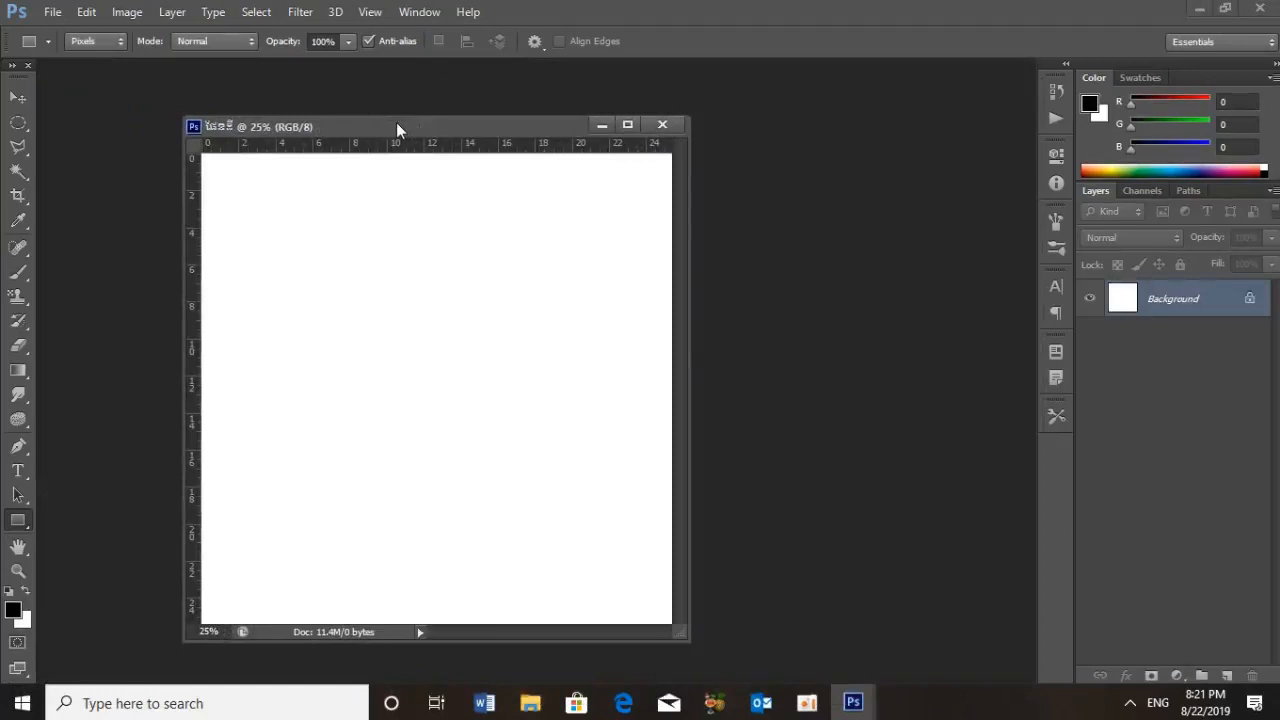
pyautogui.press('x')
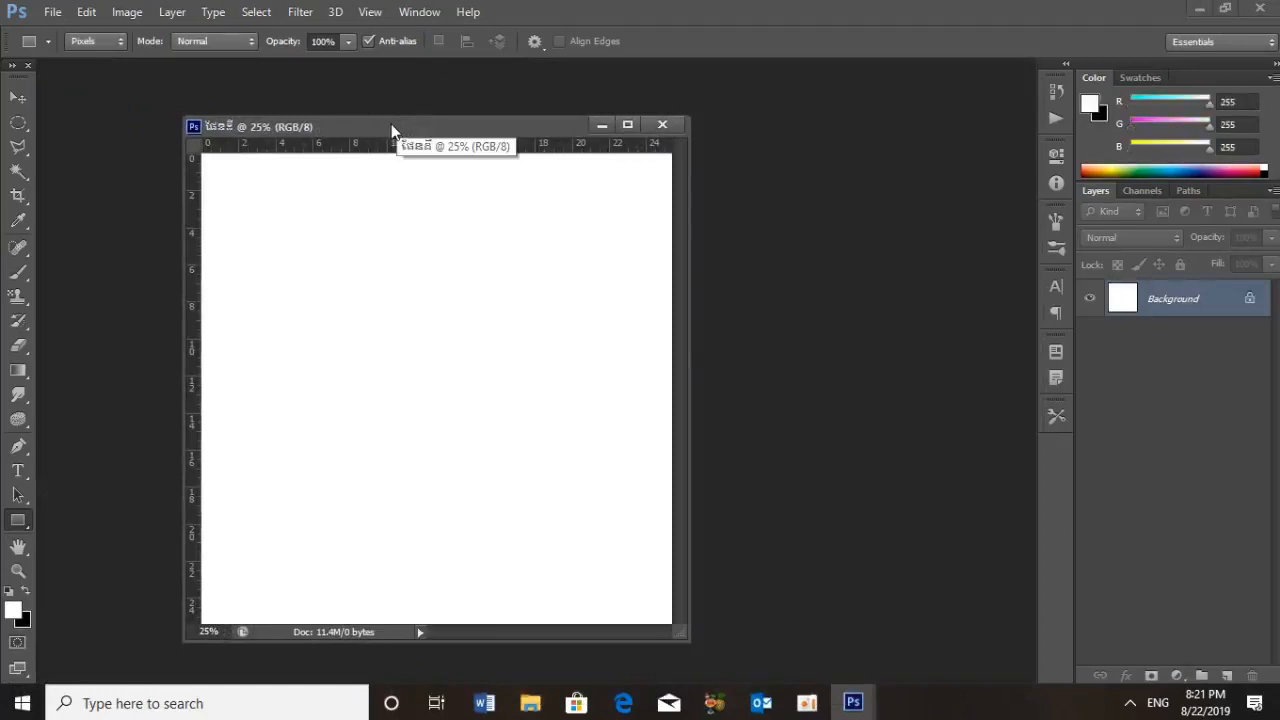
pyautogui.hotkey('ctrl', 'BackSpace')
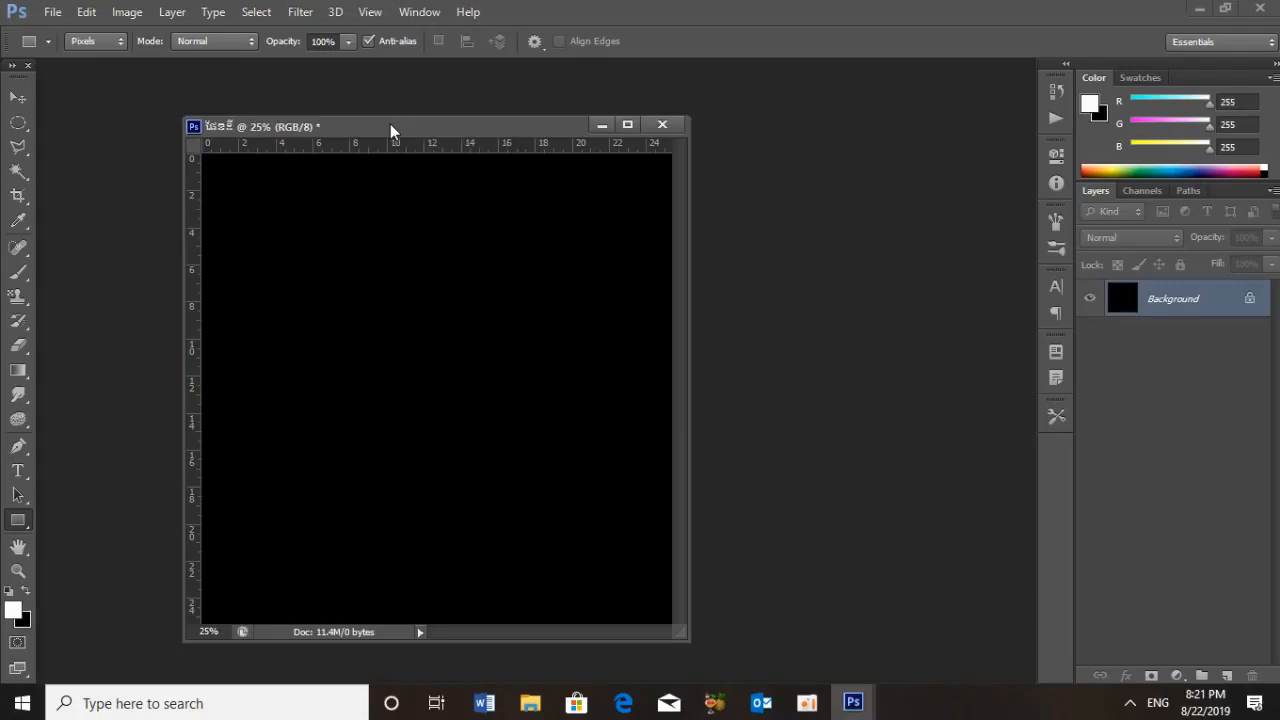
pyautogui.press('x')
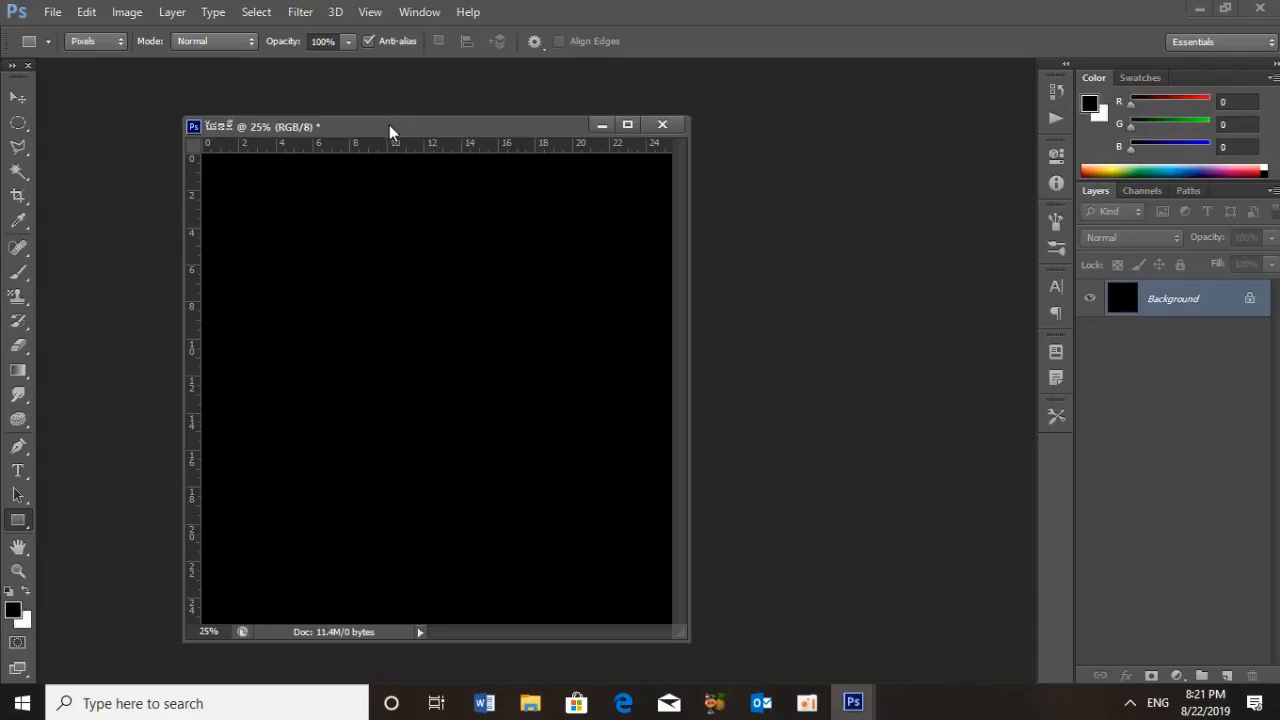
# Make a circular selection about 18 cm in diameter near the centre of the canvas with the Elliptical Marquee tool
pyautogui.click(20, 127)
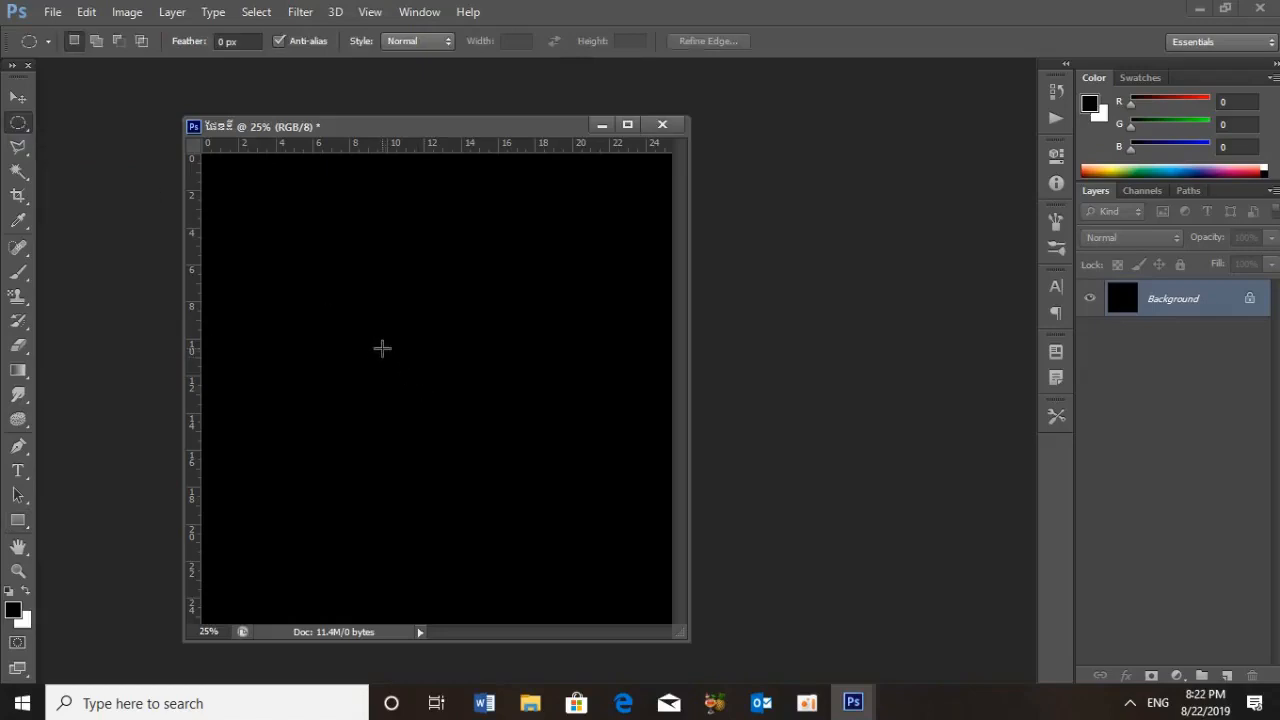
pyautogui.moveTo(417, 365); pyautogui.dragTo(740, 528)
pyautogui.moveTo(474, 371); pyautogui.dragTo(495, 395)
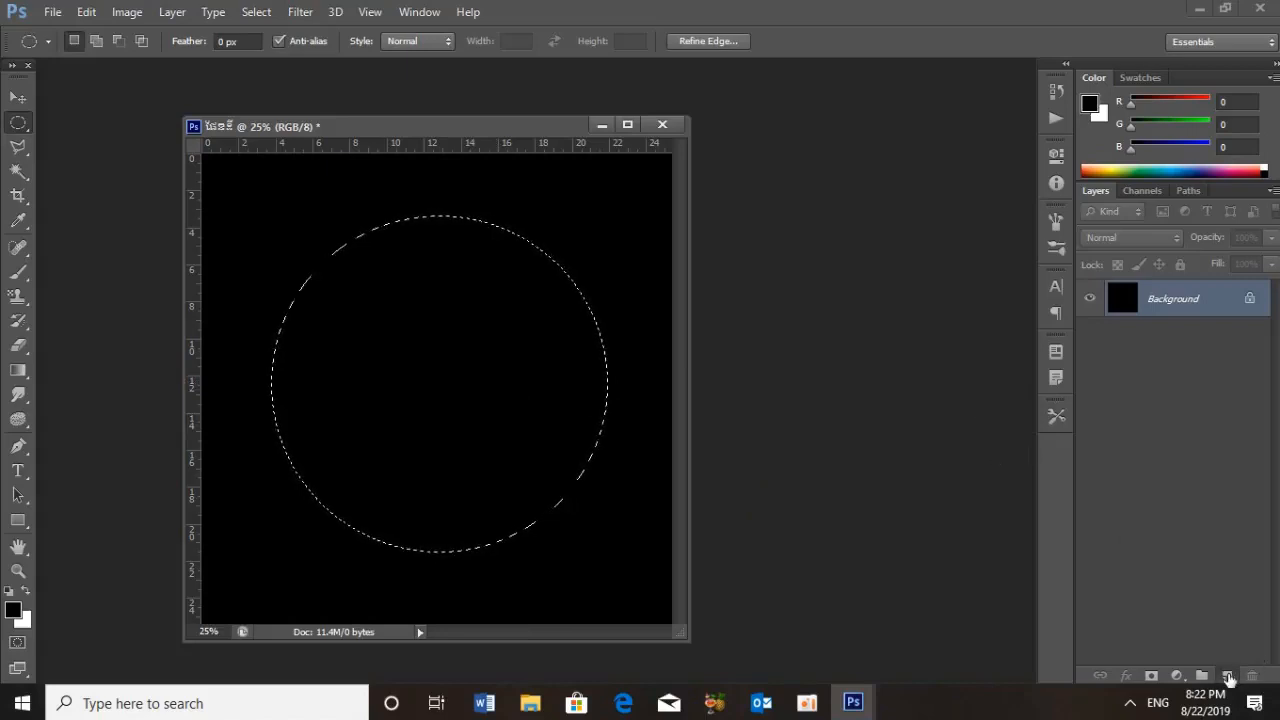
# Add a new layer above the Background and render Clouds inside the circular selection
pyautogui.click(1227, 677)
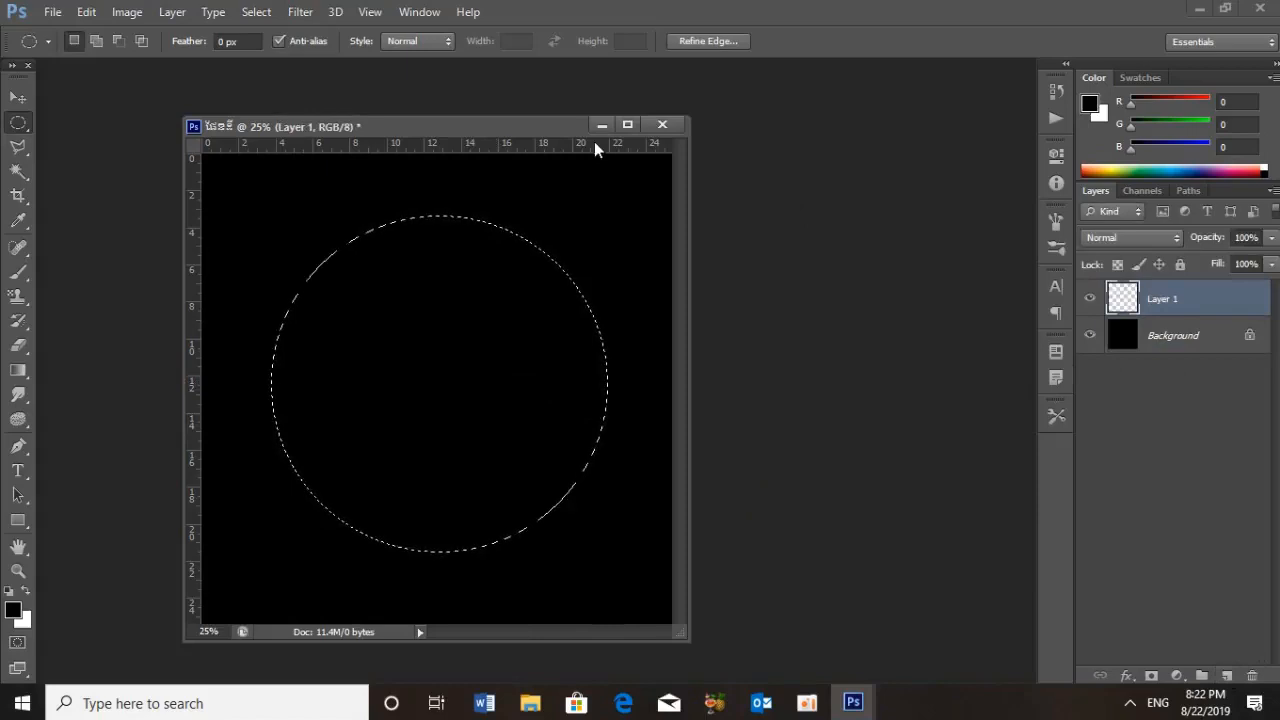
pyautogui.click(253, 11)
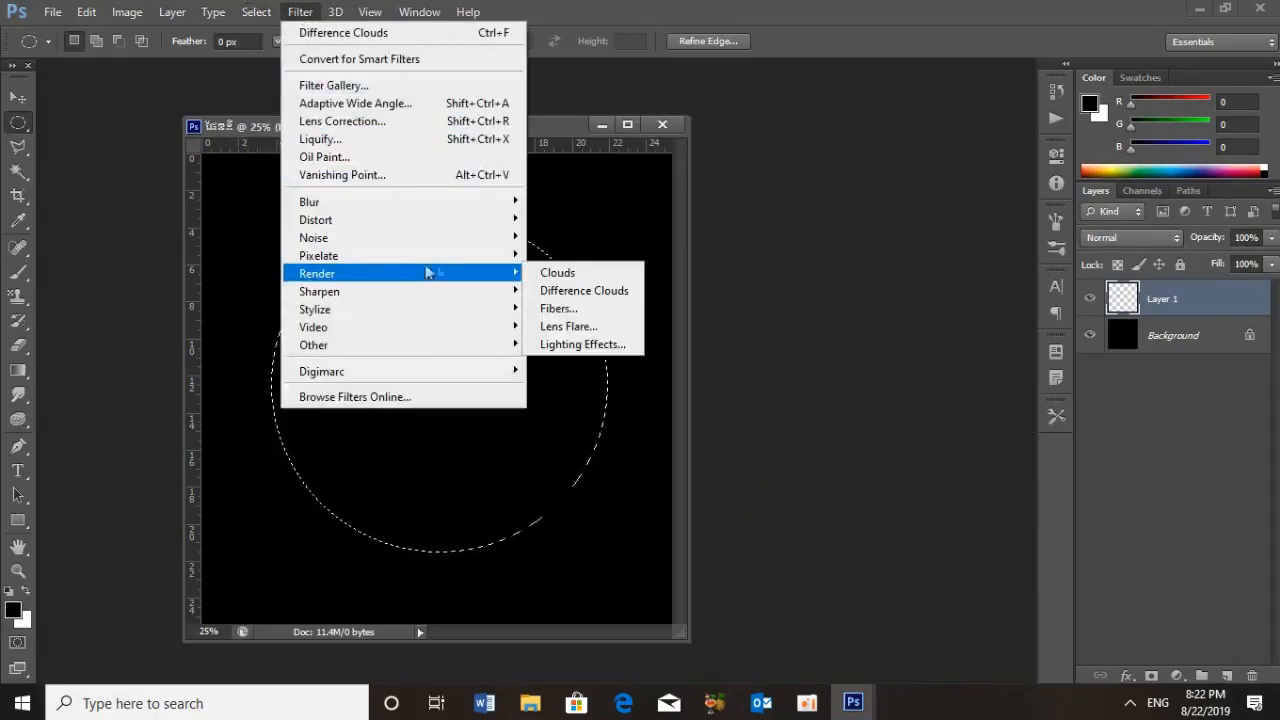
pyautogui.moveTo(480, 273)
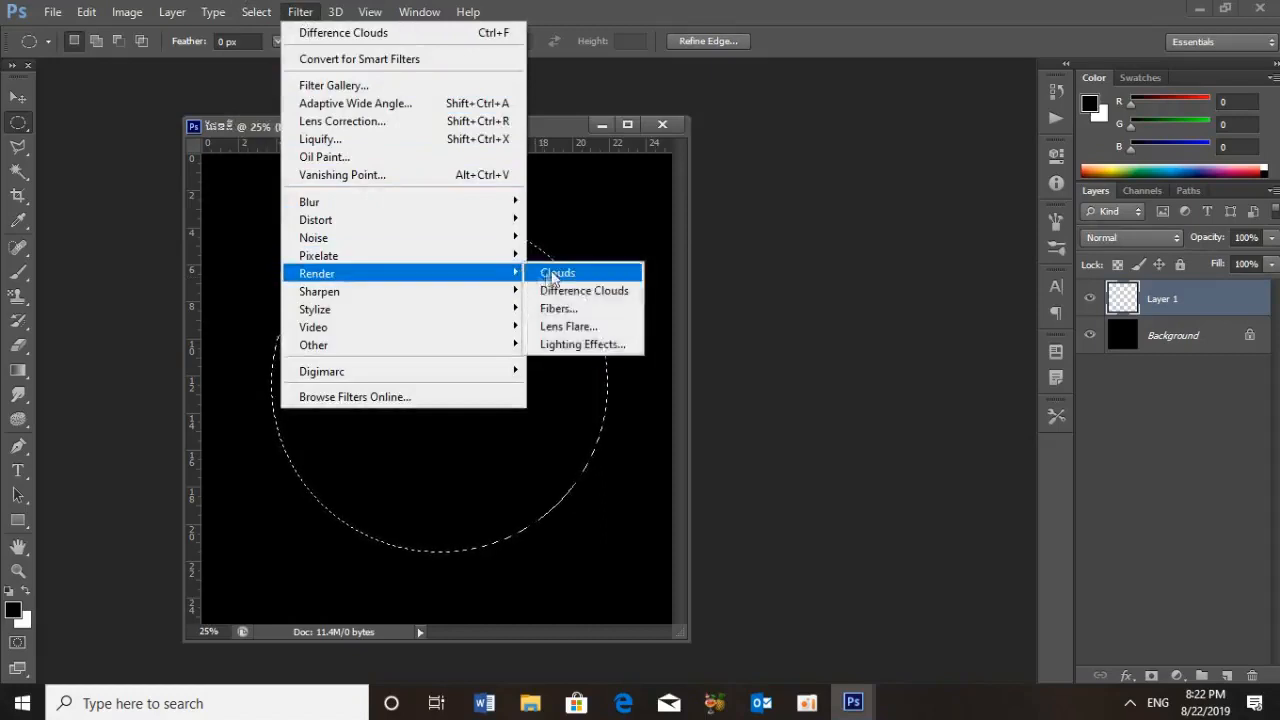
pyautogui.click(553, 273)
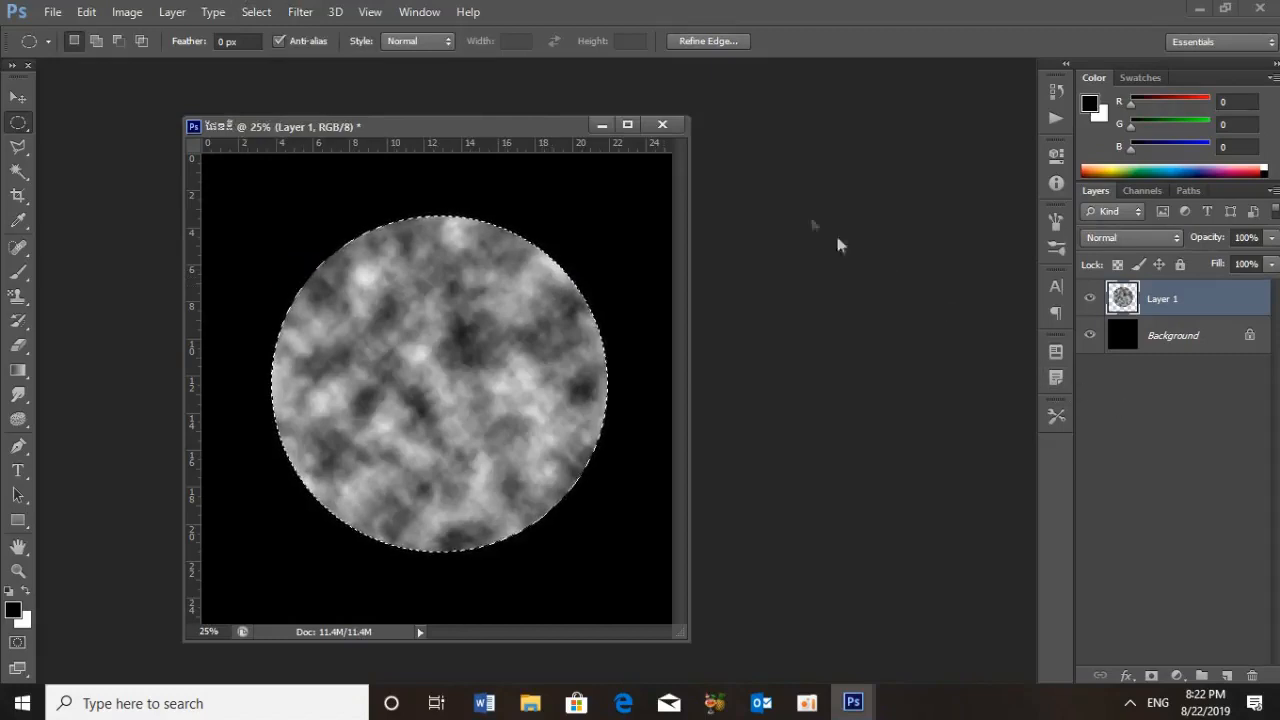
# Apply the Difference Clouds filter three times to the selected circle on Layer 1, and deselect it
pyautogui.click(300, 12)
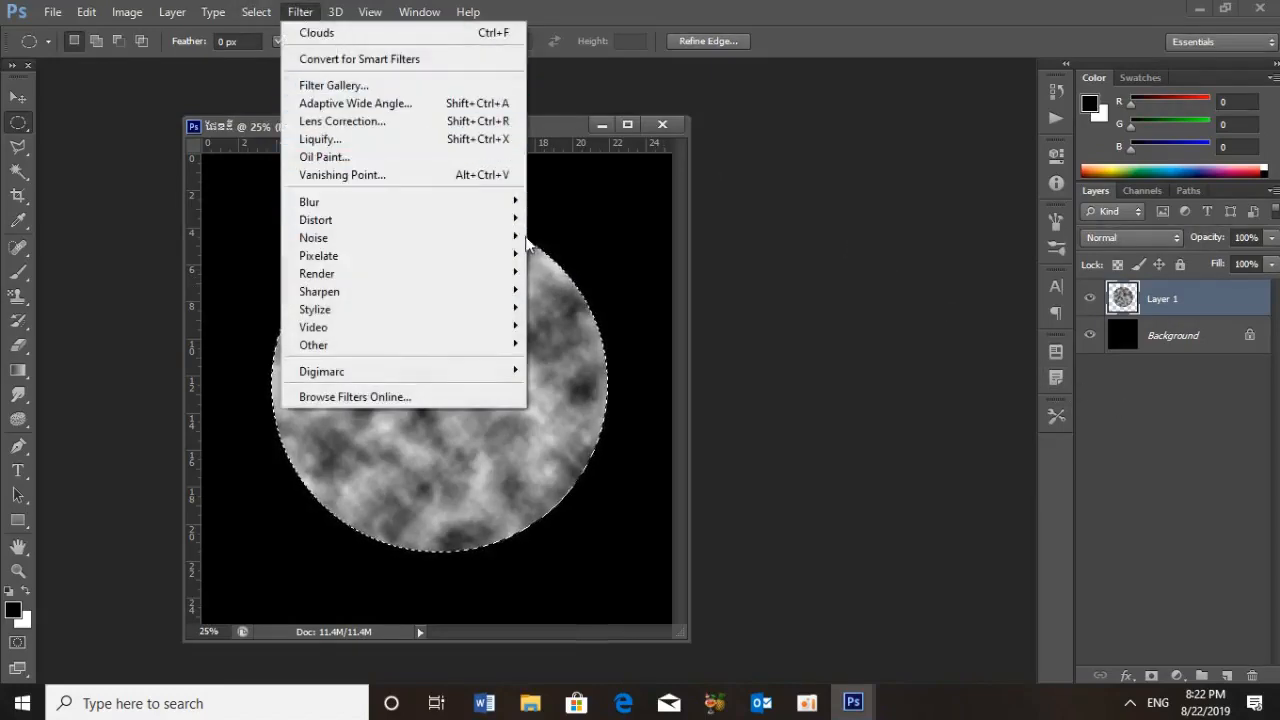
pyautogui.moveTo(500, 277)
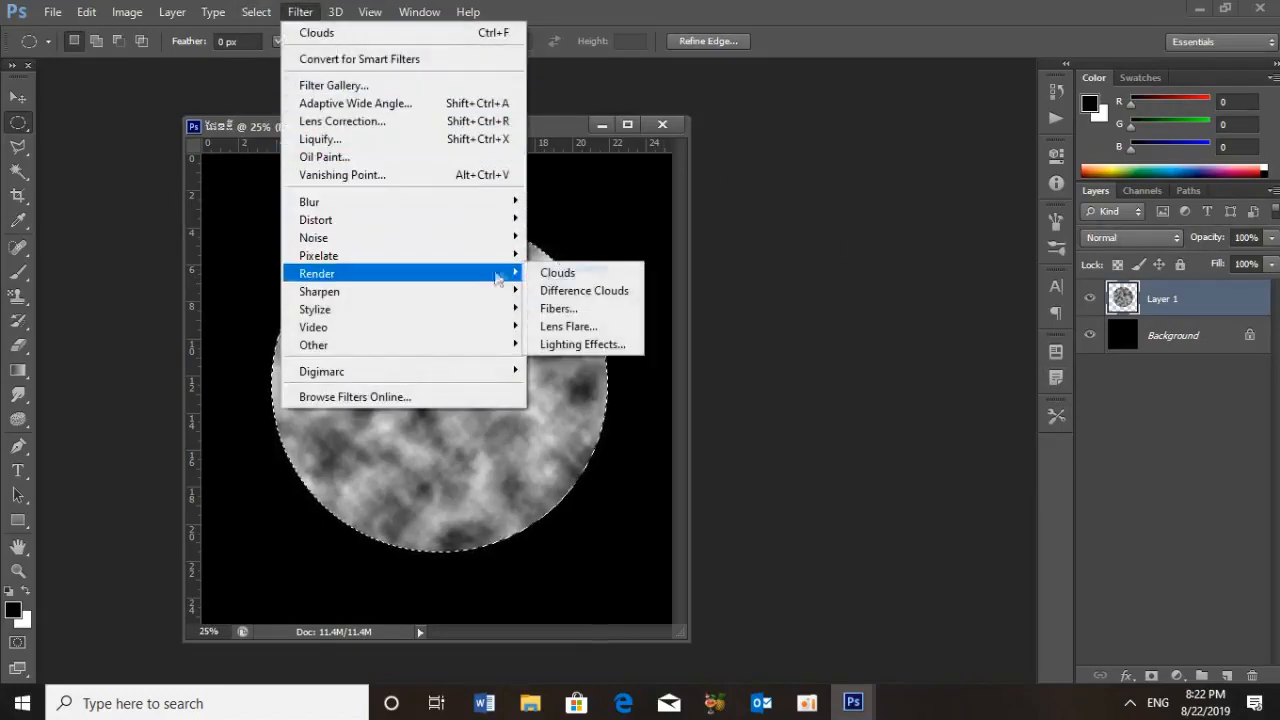
pyautogui.click(577, 293)
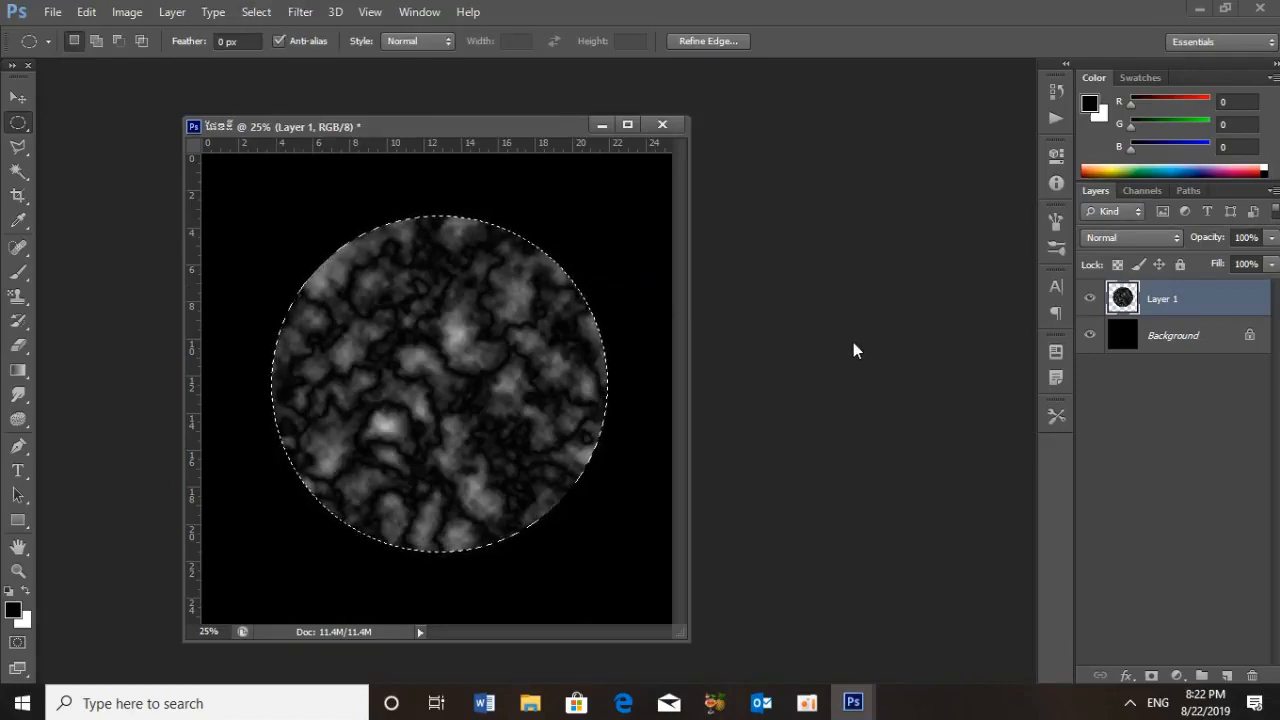
pyautogui.hotkey('ctrl', 'f')
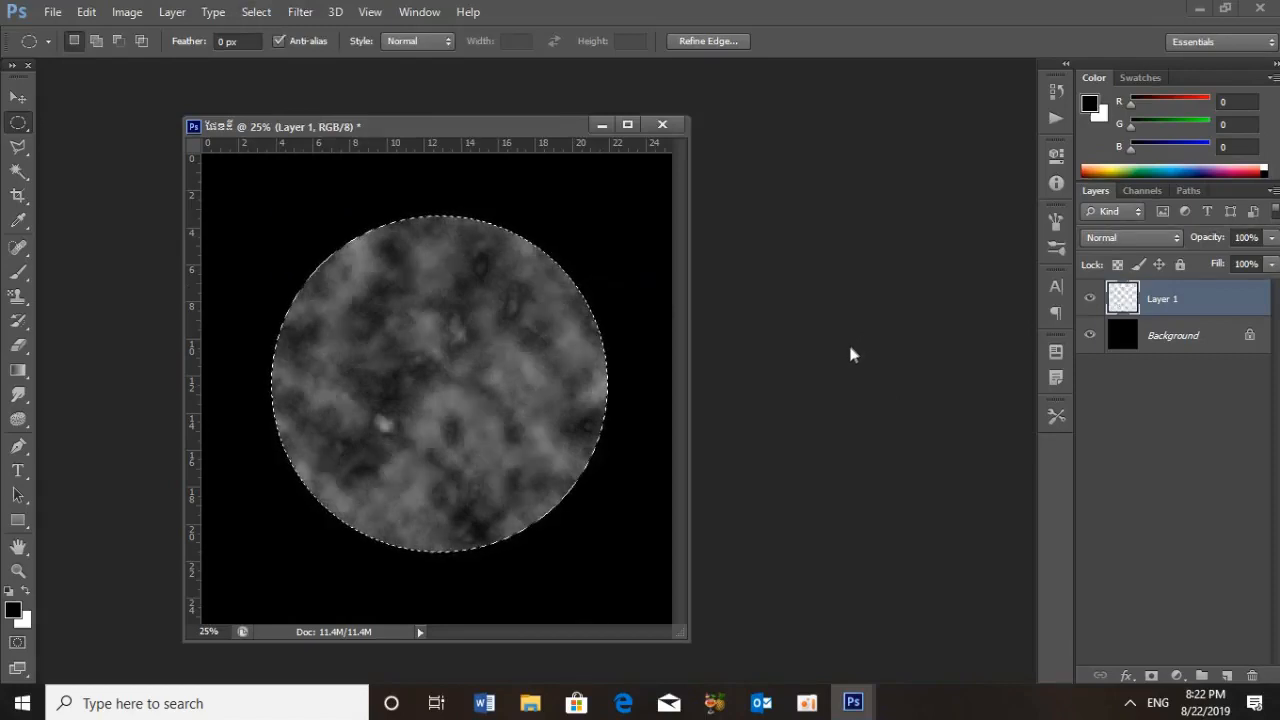
pyautogui.hotkey('ctrl', 'f')
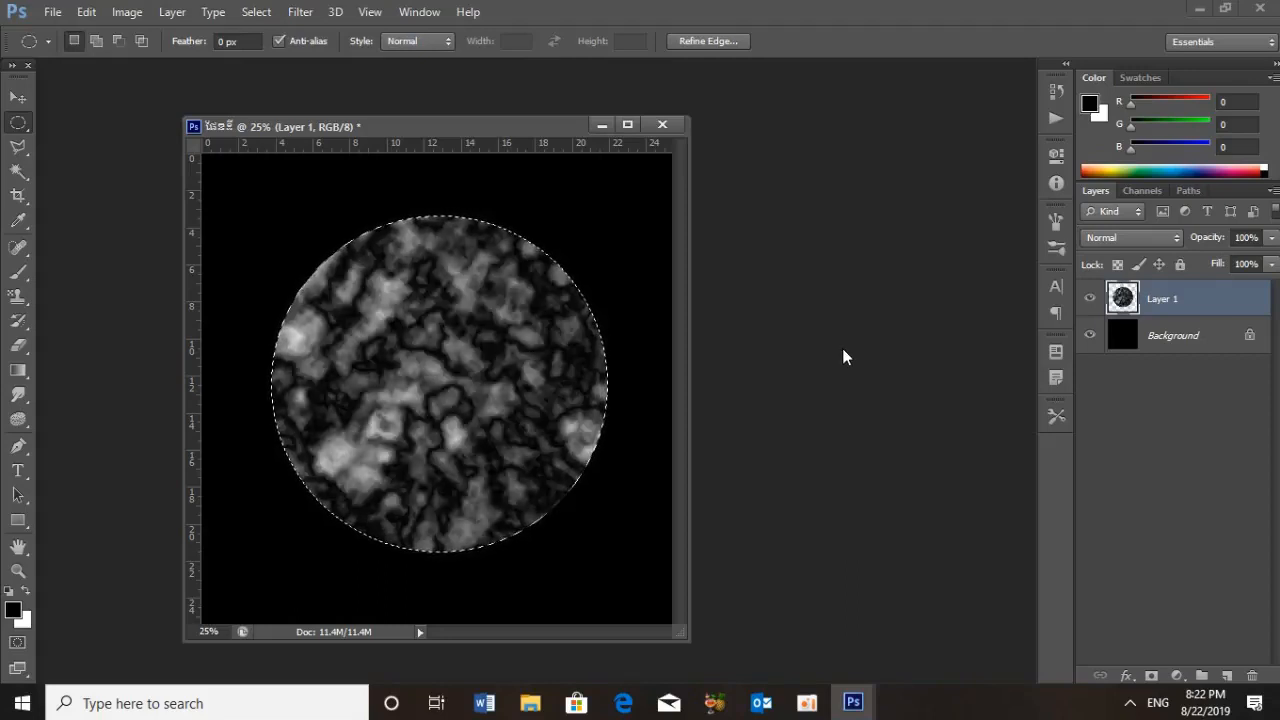
pyautogui.hotkey('ctrl', 'd')
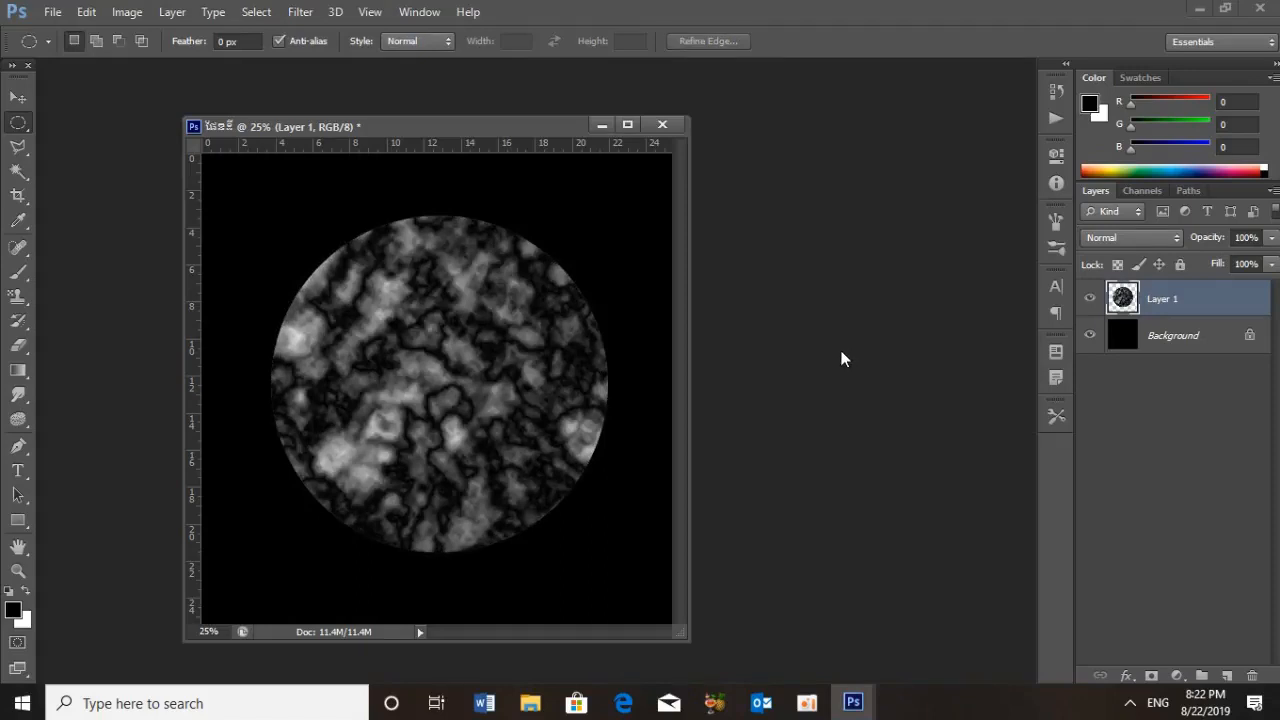
# Add a Gradient Map adjustment layer above the clouds layer
pyautogui.click(1178, 677)
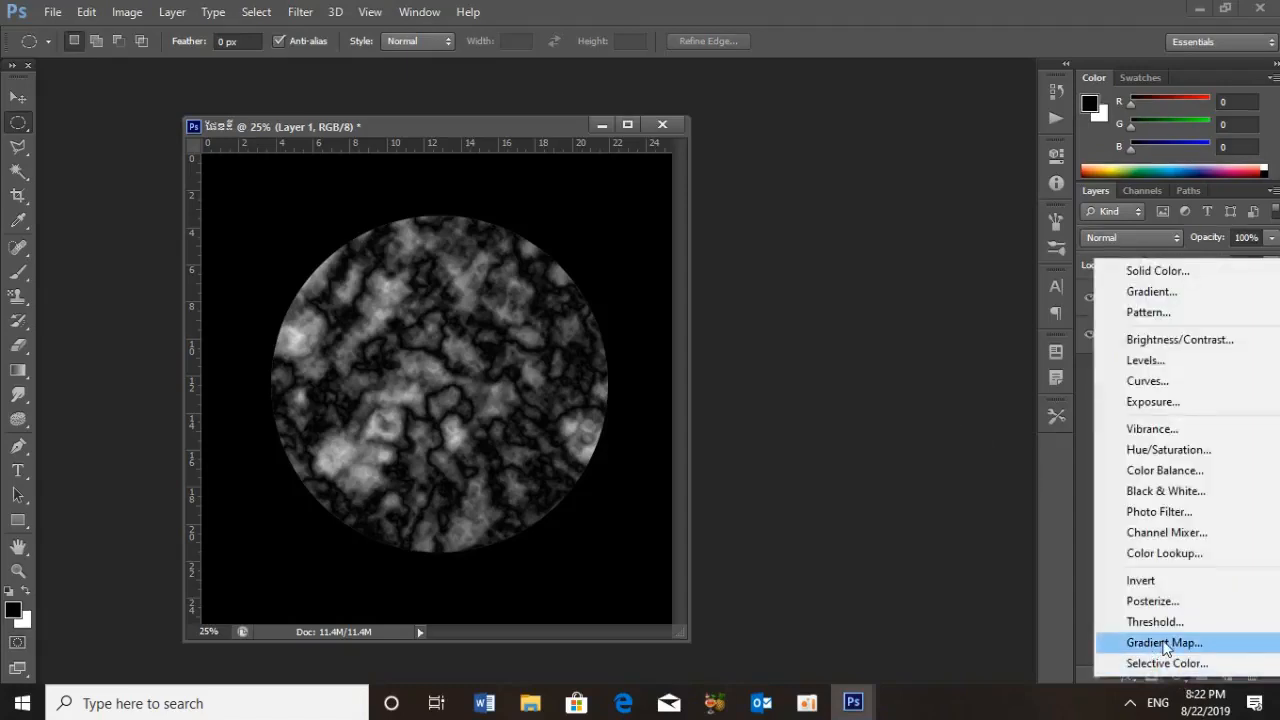
pyautogui.click(1162, 643)
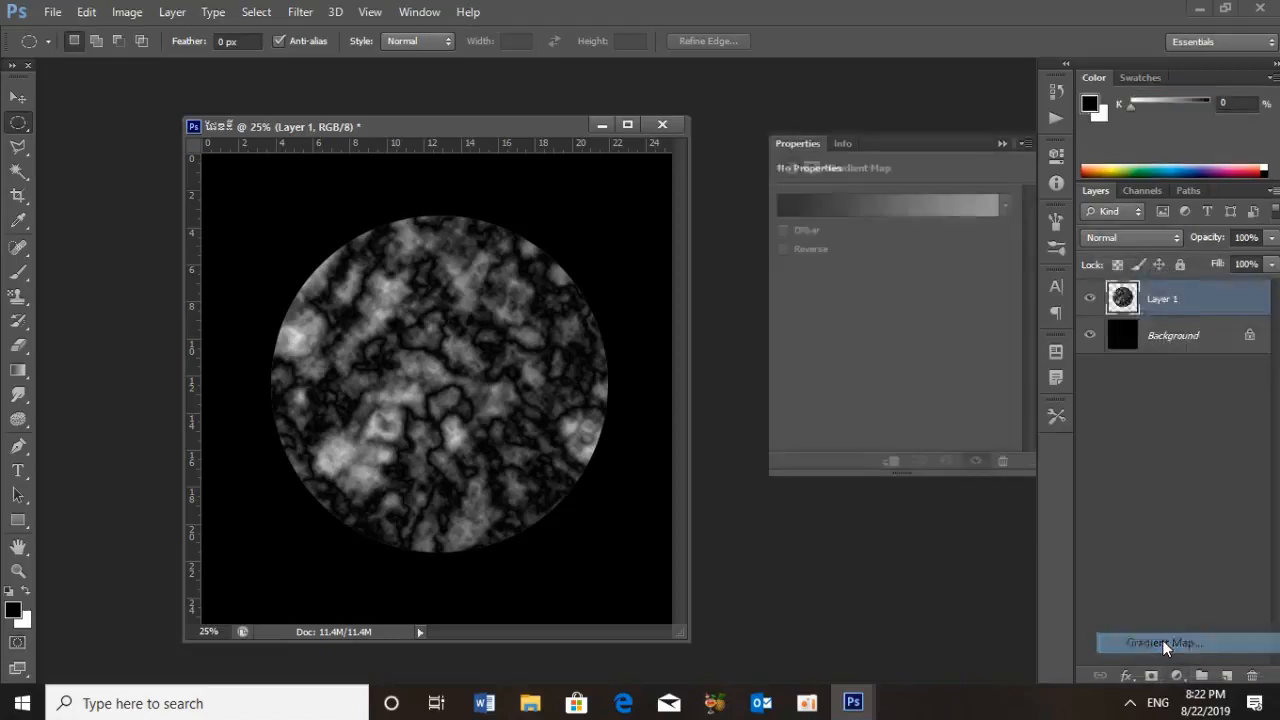
# Set the gradient map's starting colour stop at location 0% to dark red 6A0202
pyautogui.click(948, 203)
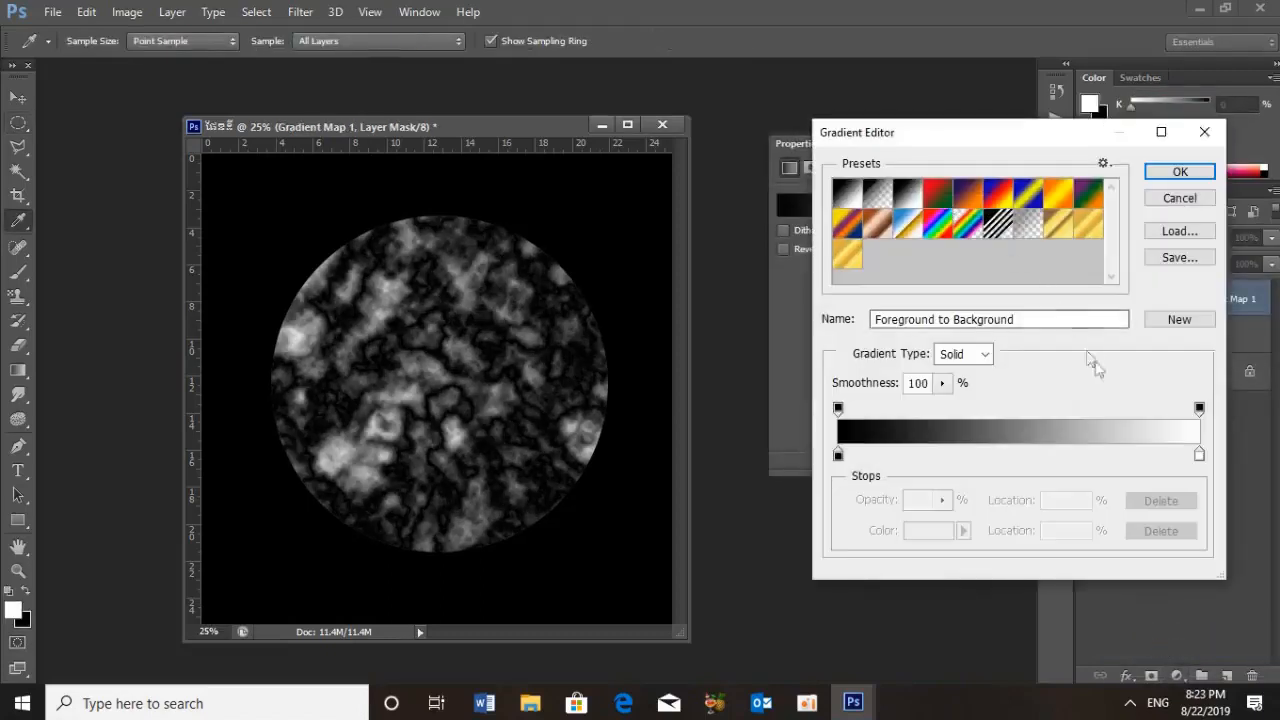
pyautogui.click(838, 456)
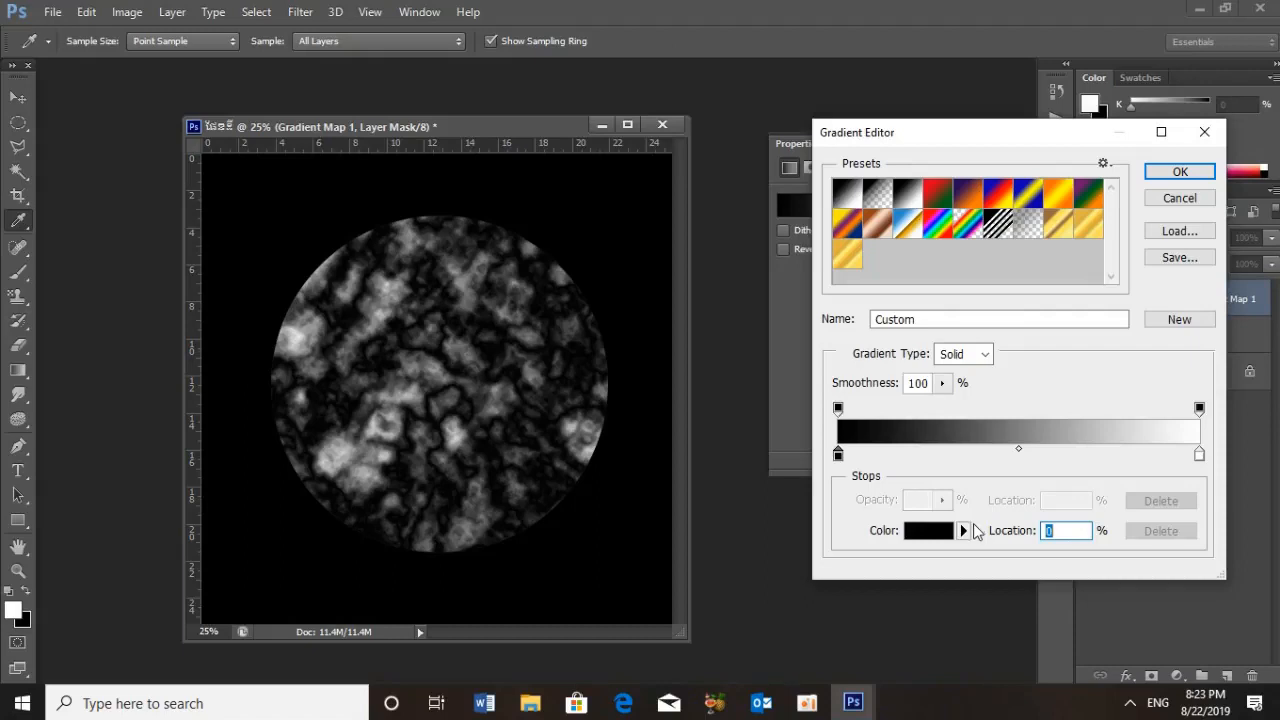
pyautogui.click(934, 536)
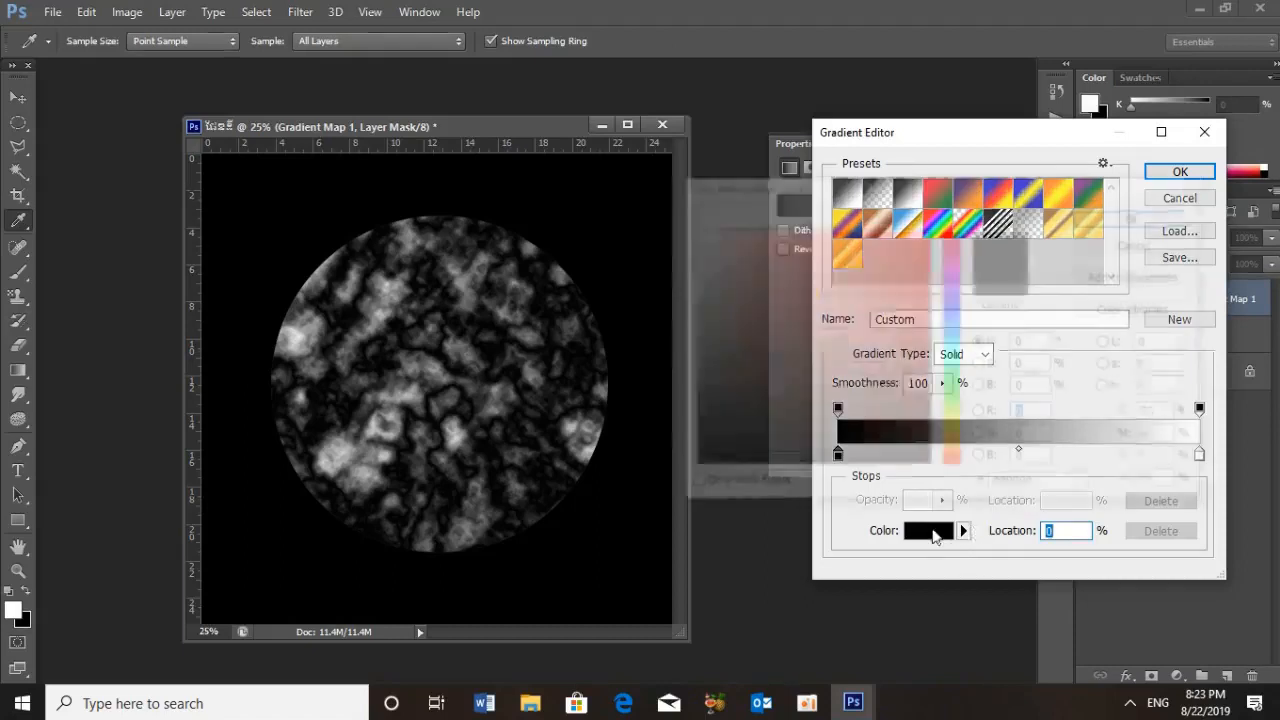
pyautogui.moveTo(1056, 484); pyautogui.dragTo(930, 506)
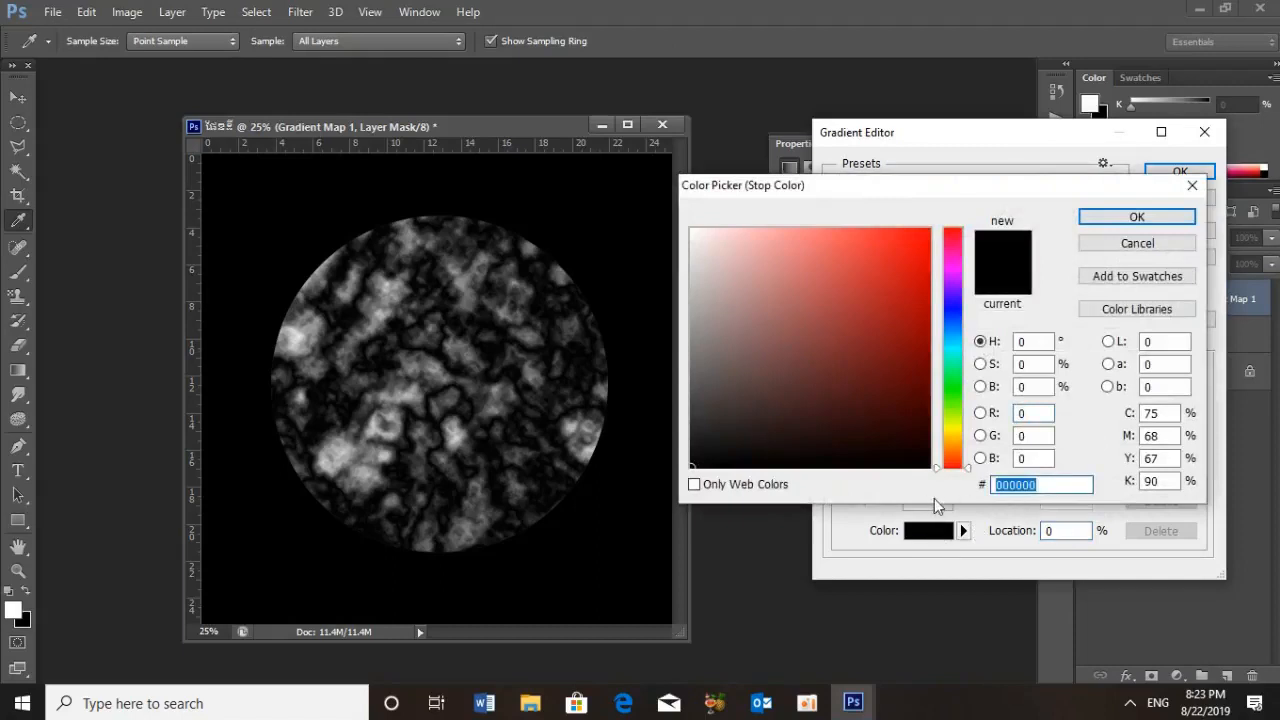
pyautogui.write('000000')
pyautogui.press('BackSpace')
pyautogui.press('BackSpace')
pyautogui.press('BackSpace')
pyautogui.press('BackSpace')
pyautogui.press('BackSpace')
pyautogui.press('BackSpace')
pyautogui.write('6')
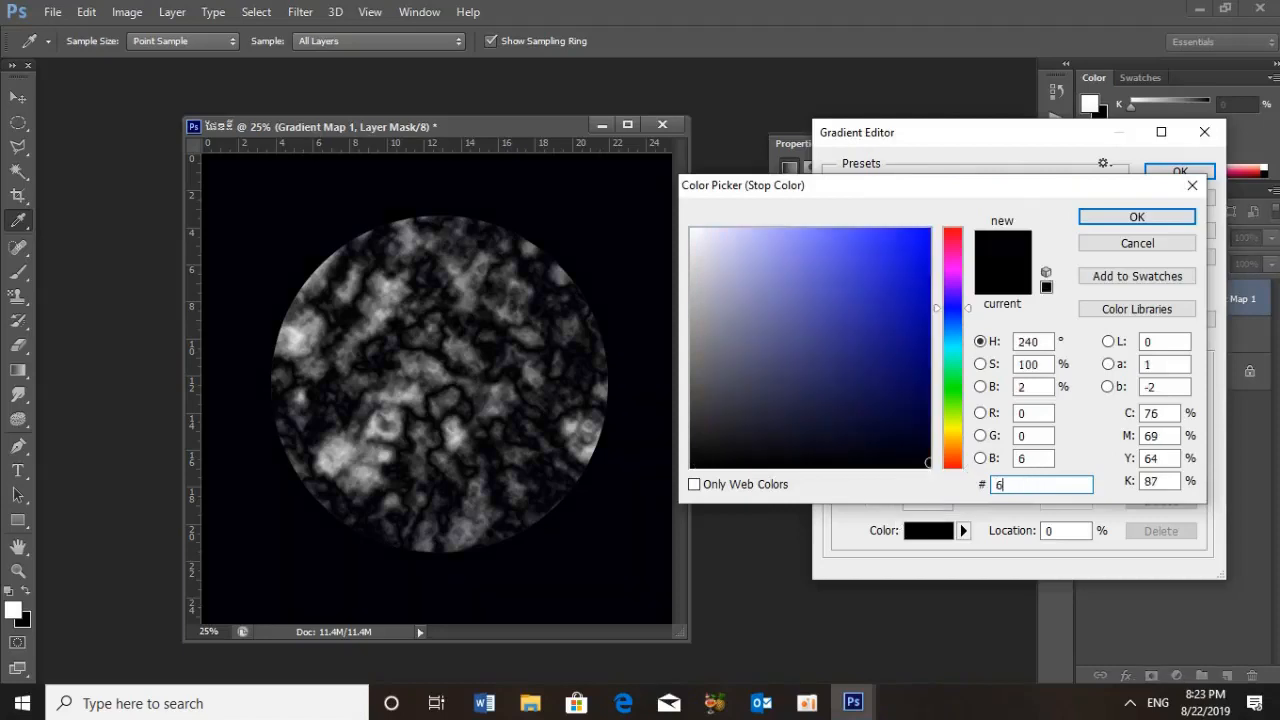
pyautogui.write('a')
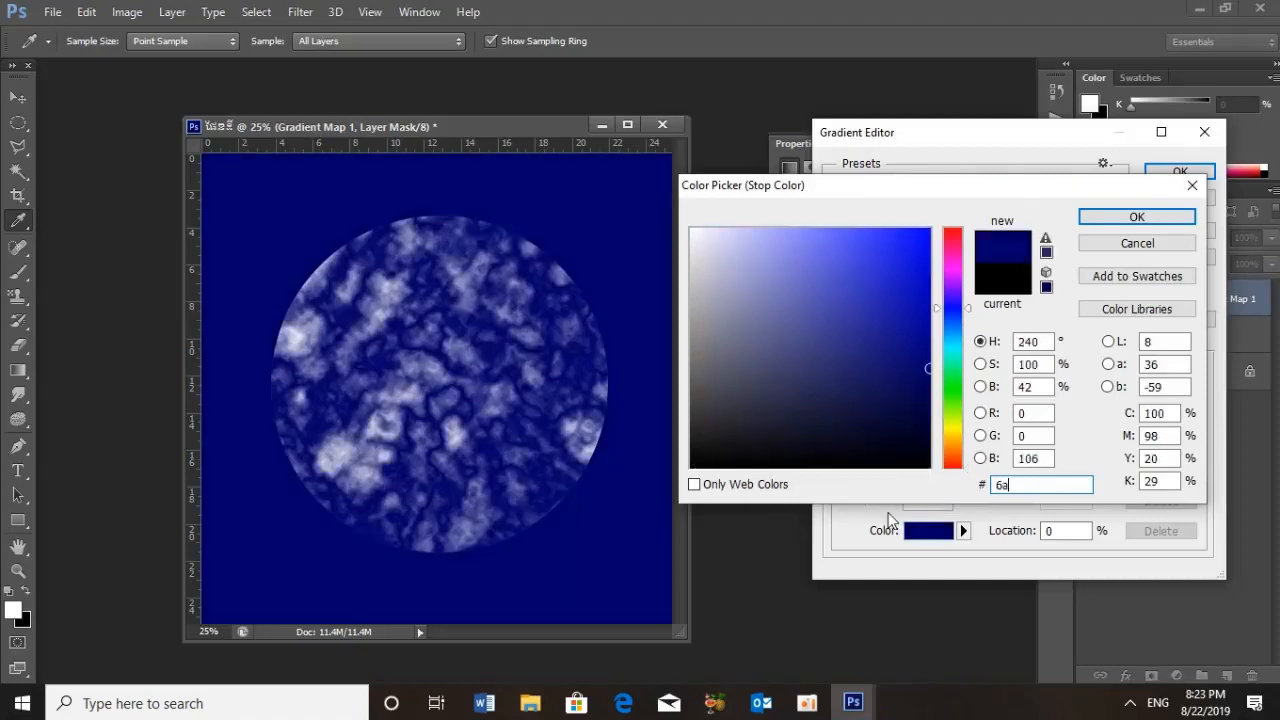
pyautogui.press('BackSpace')
pyautogui.write('a0202')
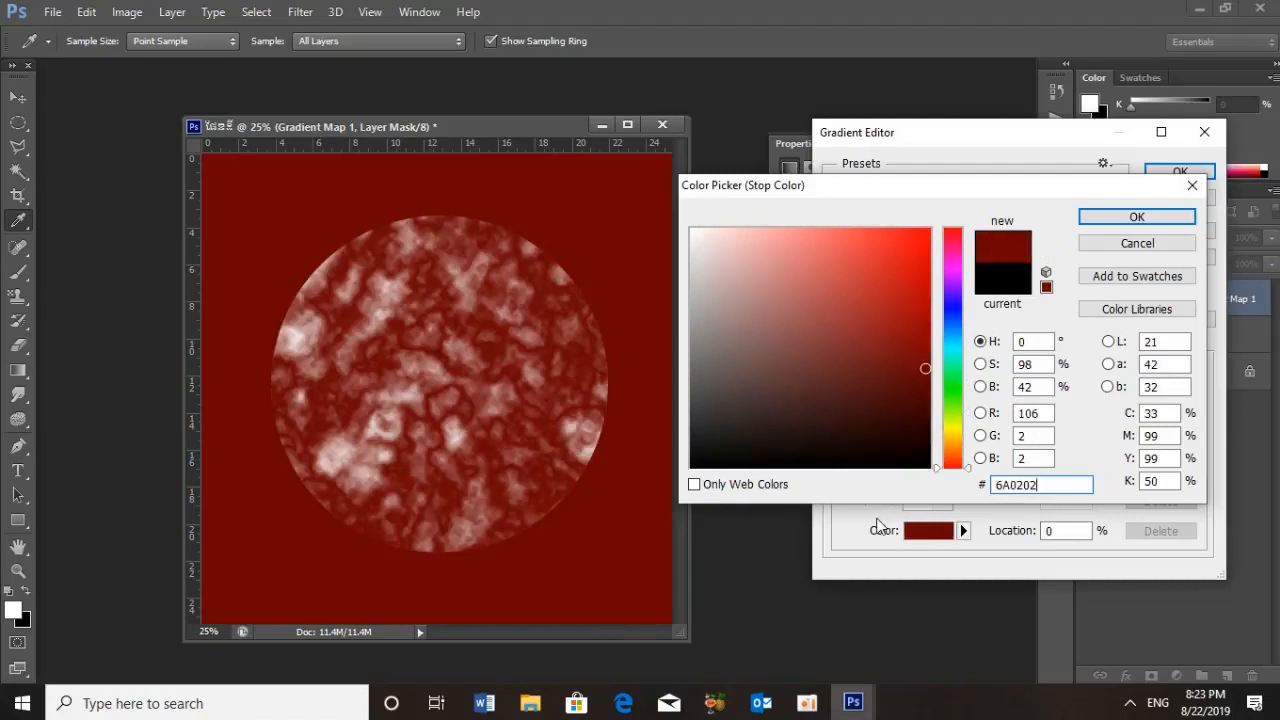
pyautogui.click(1122, 218)
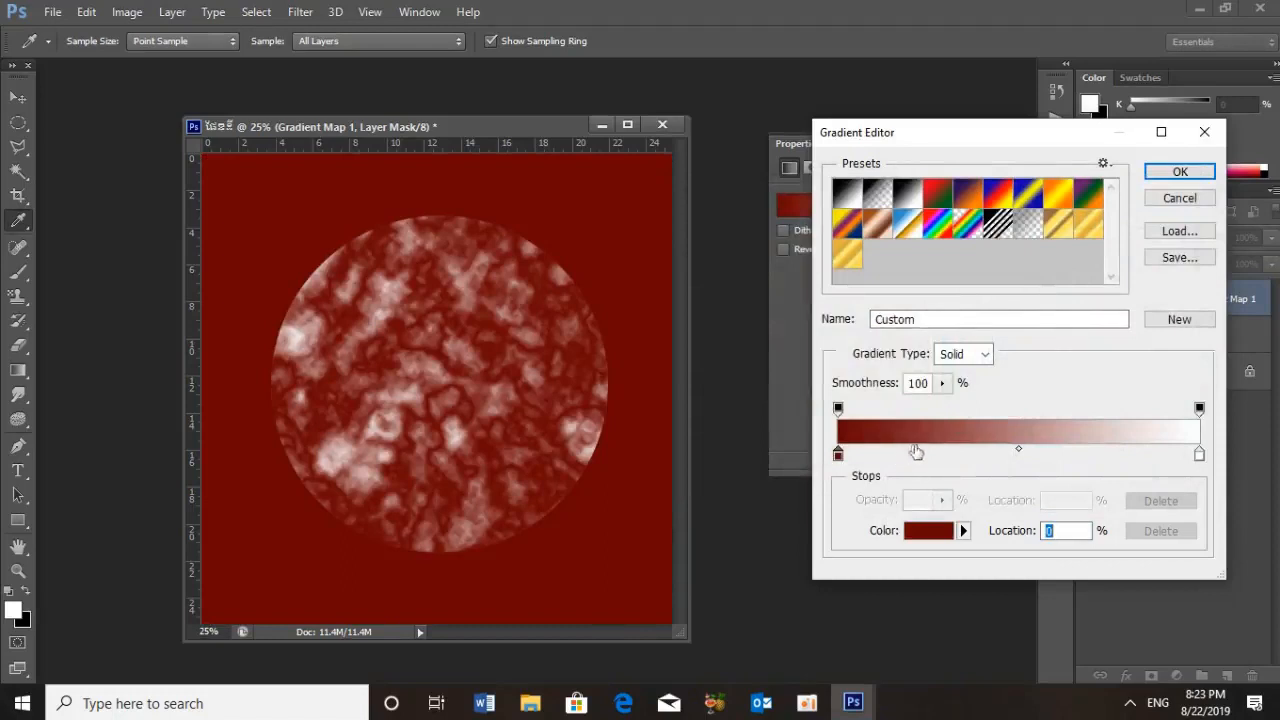
# Add a colour stop to the gradient map at location 30% and colour it bright red C20000
pyautogui.click(915, 455)
pyautogui.click(1048, 530)
pyautogui.write('30')
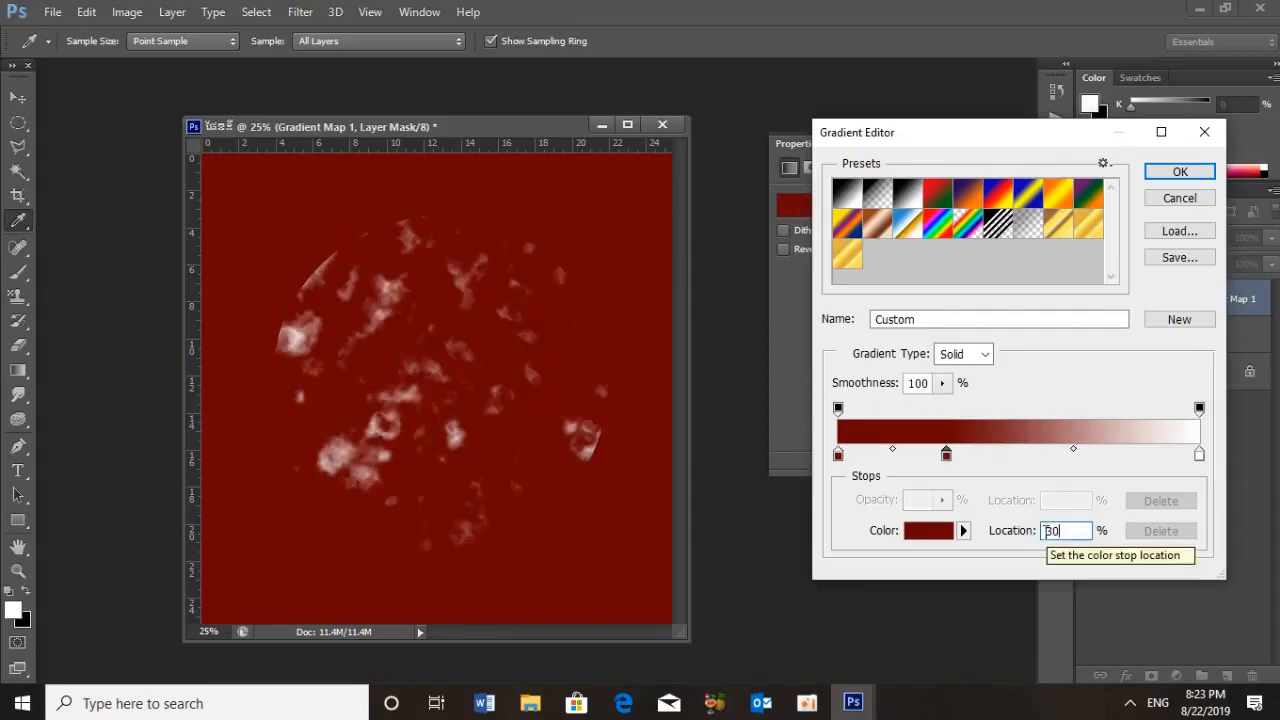
pyautogui.click(927, 529)
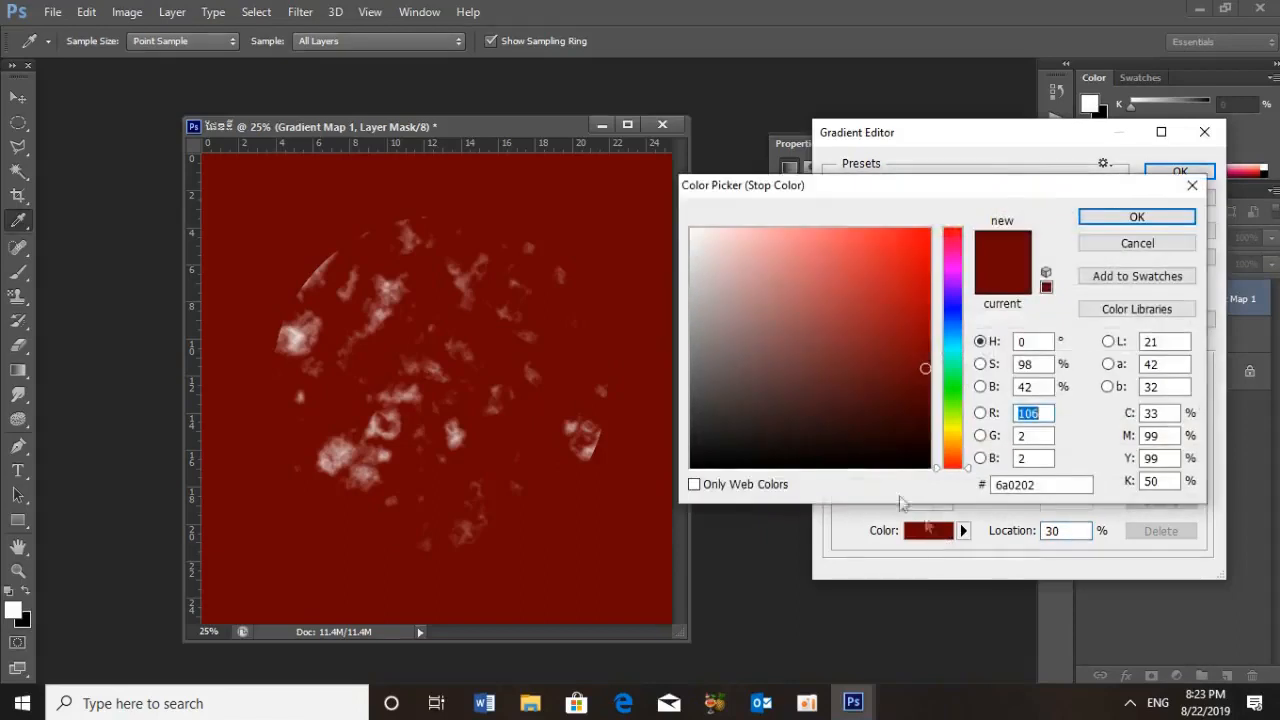
pyautogui.click(1048, 485)
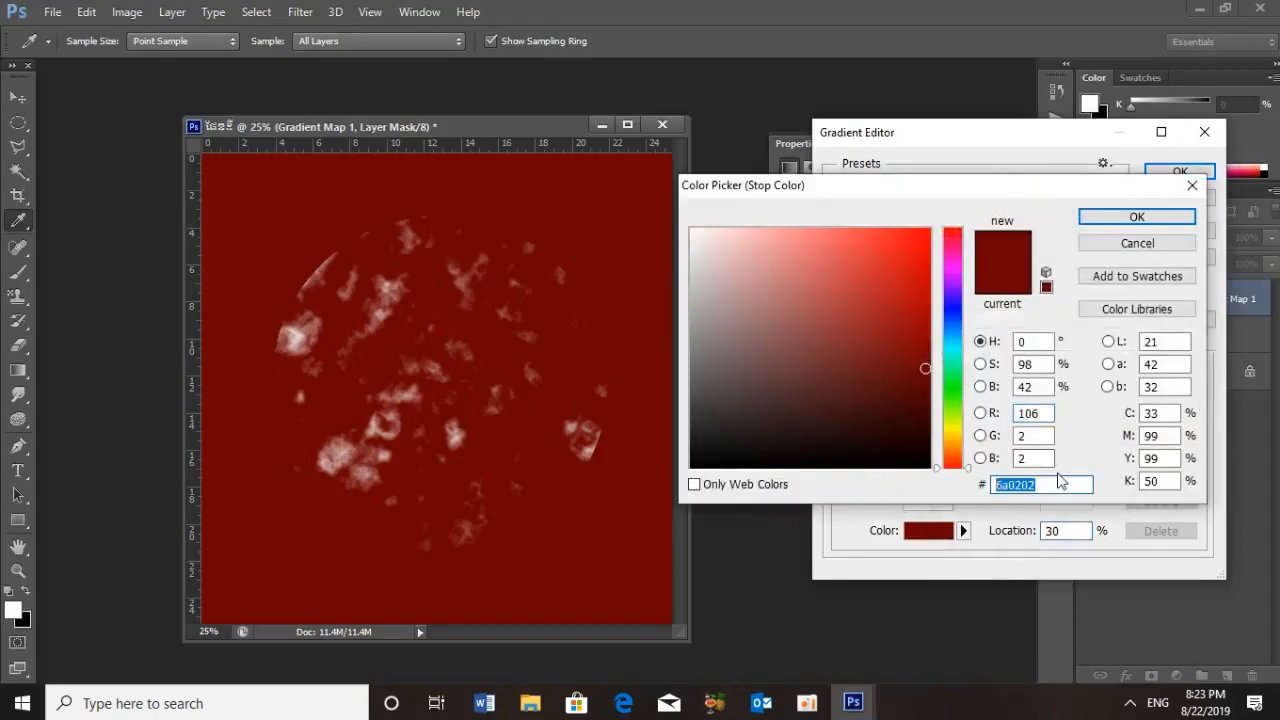
pyautogui.write('c2')
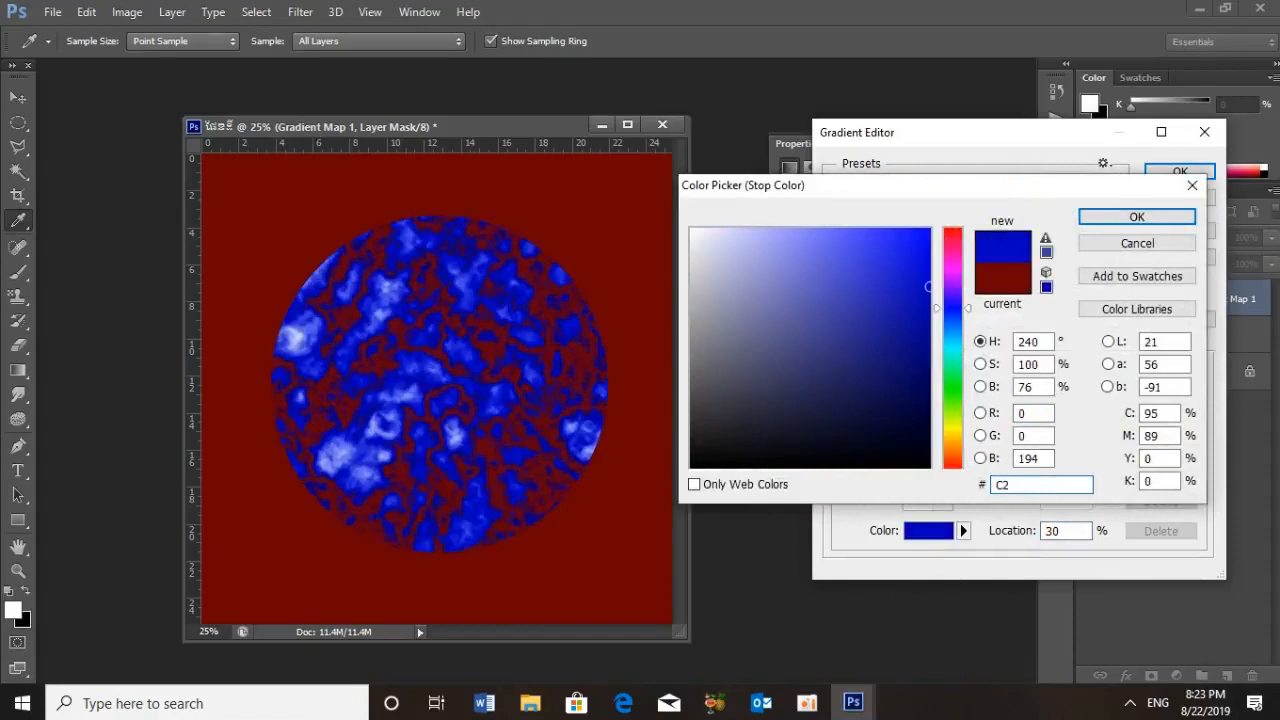
pyautogui.write('000')
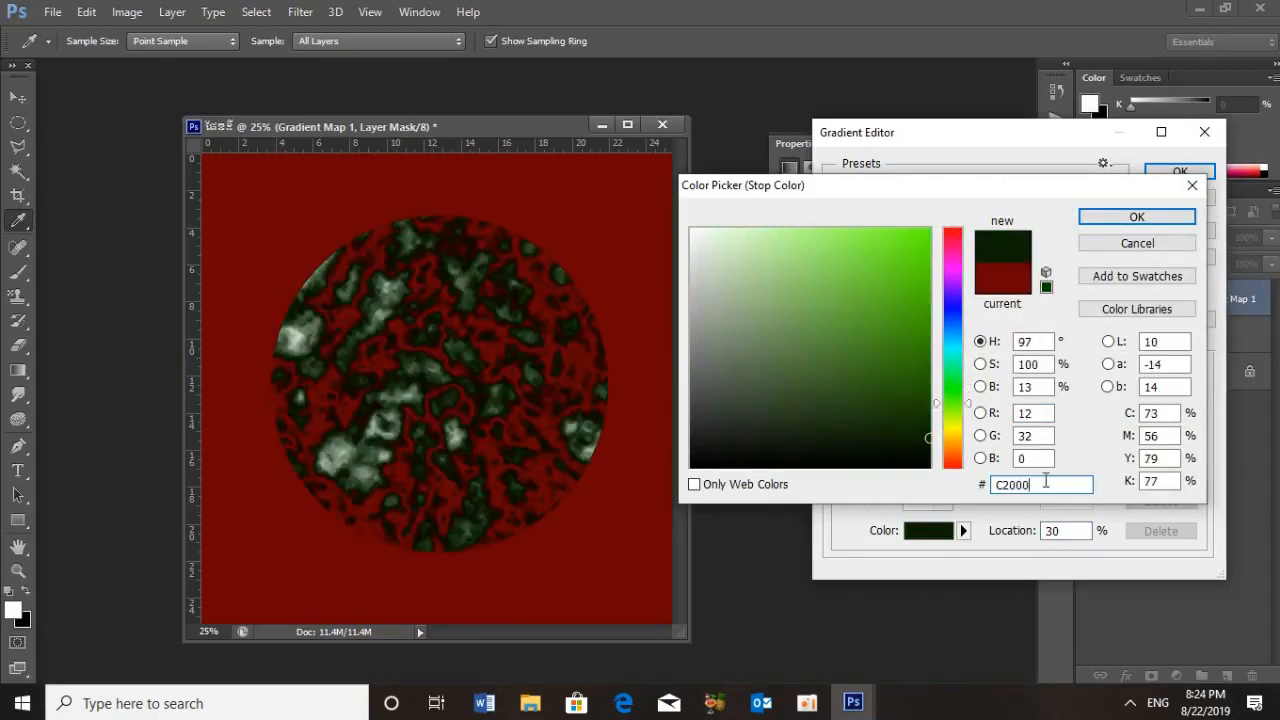
pyautogui.write('0')
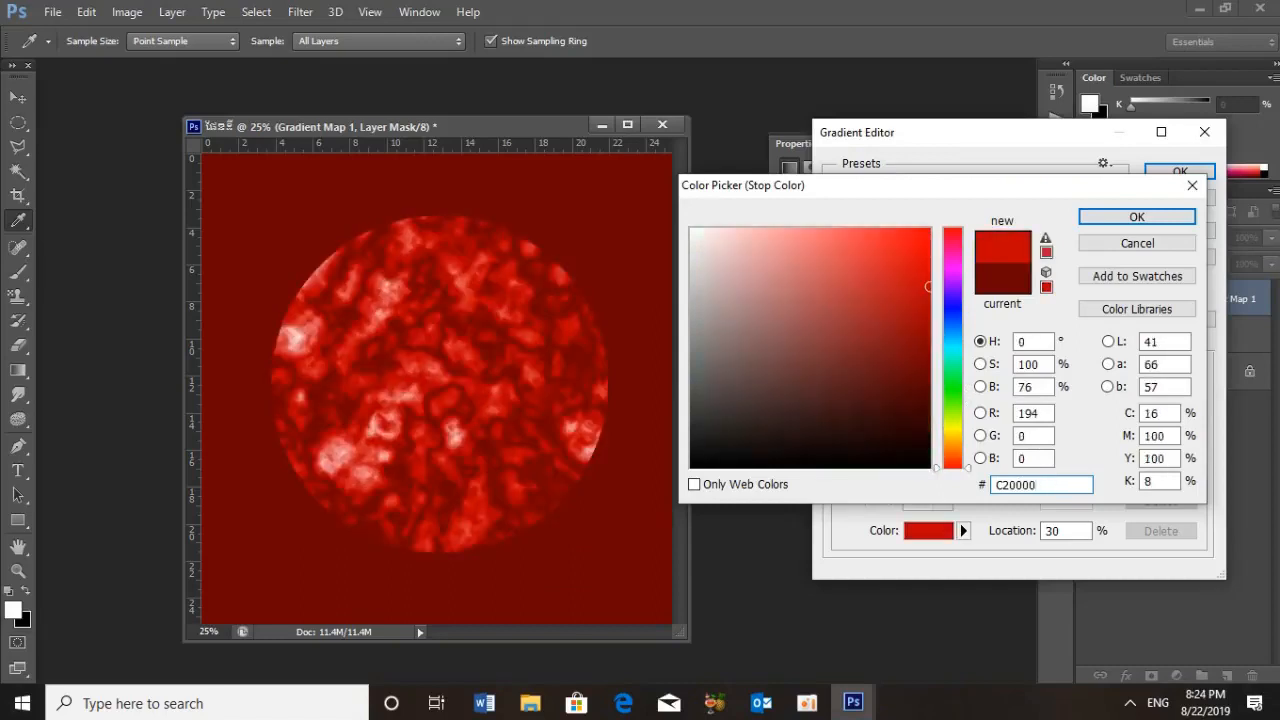
pyautogui.click(1132, 219)
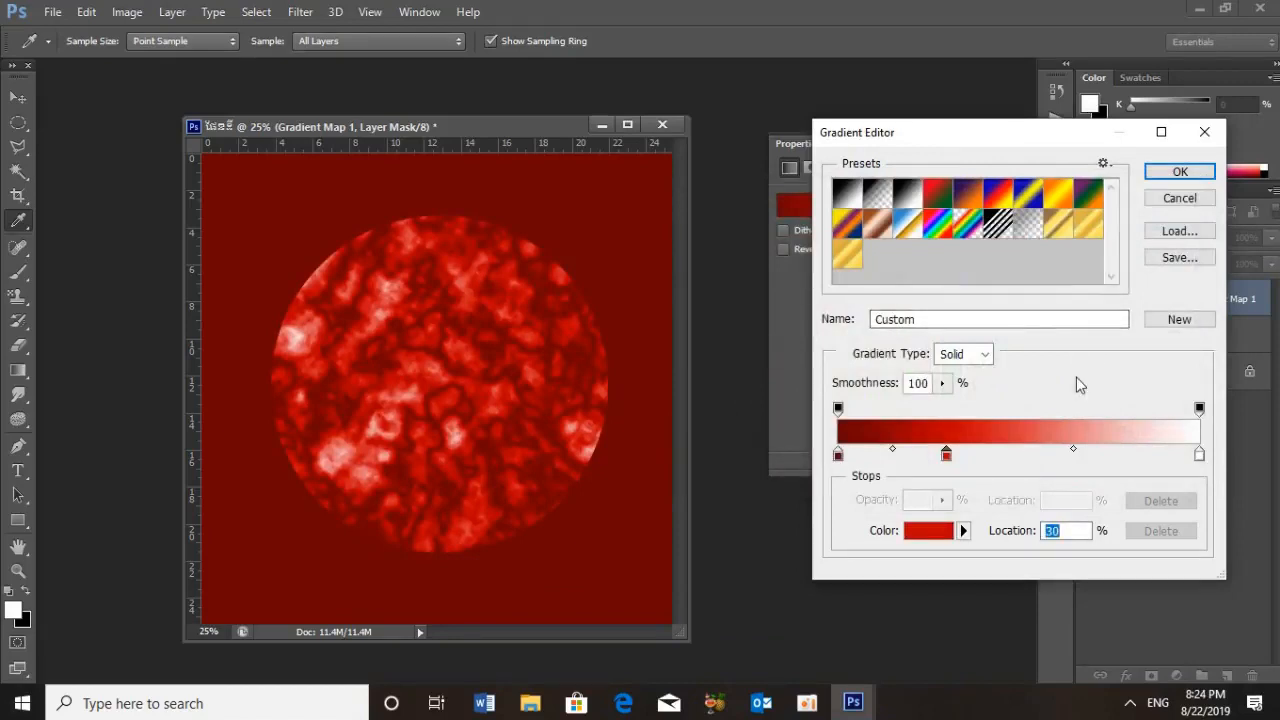
# Add another colour stop to the gradient at location 65% and colour it golden yellow FDCA3C
pyautogui.click(1129, 455)
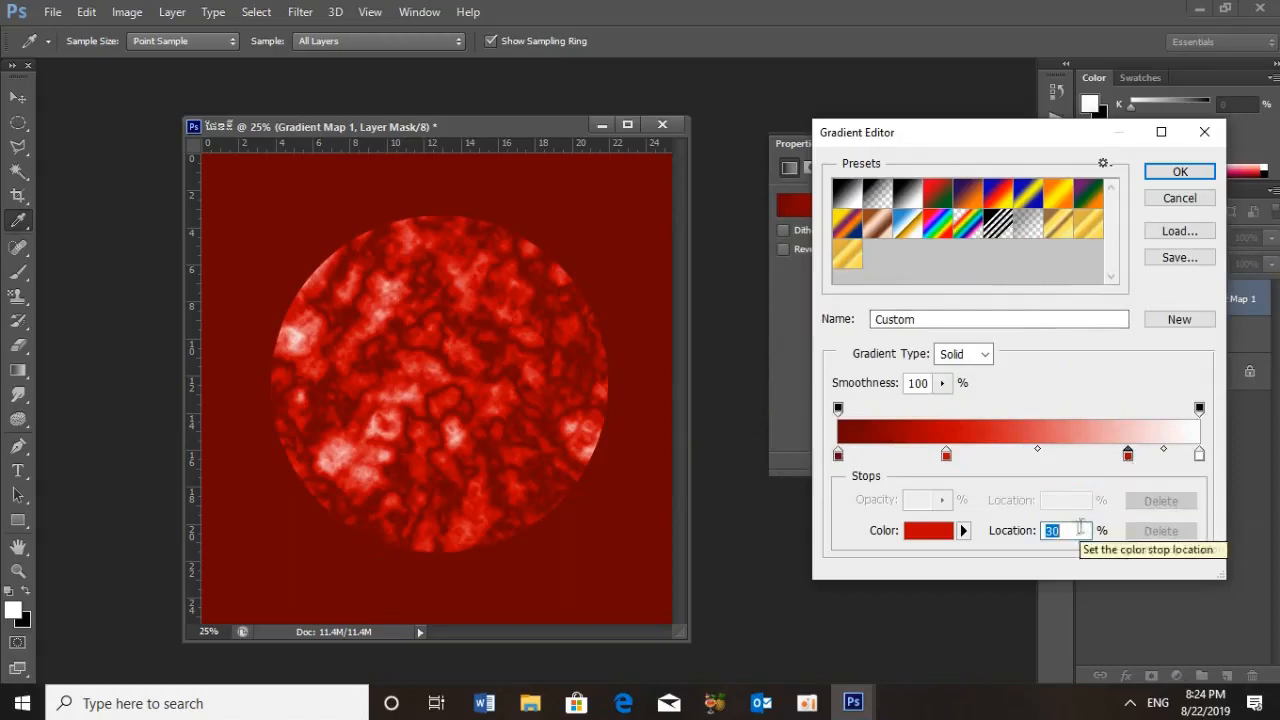
pyautogui.write('65')
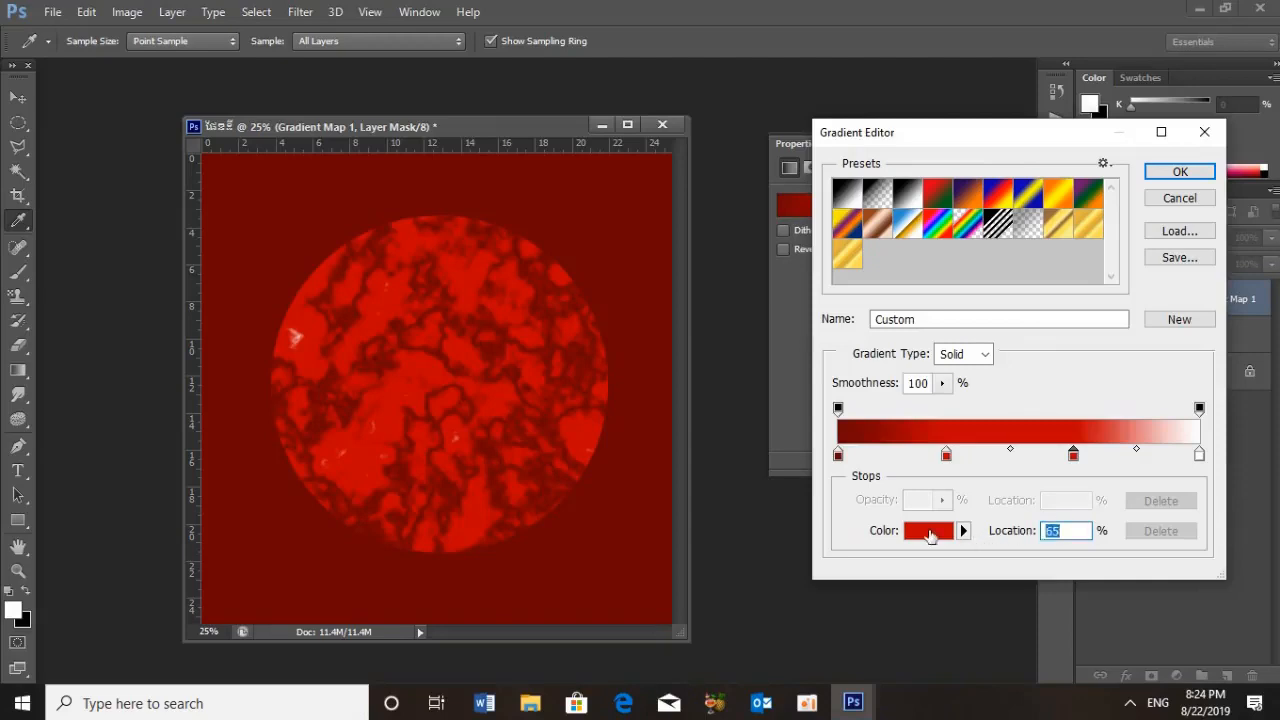
pyautogui.click(930, 535)
pyautogui.moveTo(1052, 483); pyautogui.dragTo(928, 499)
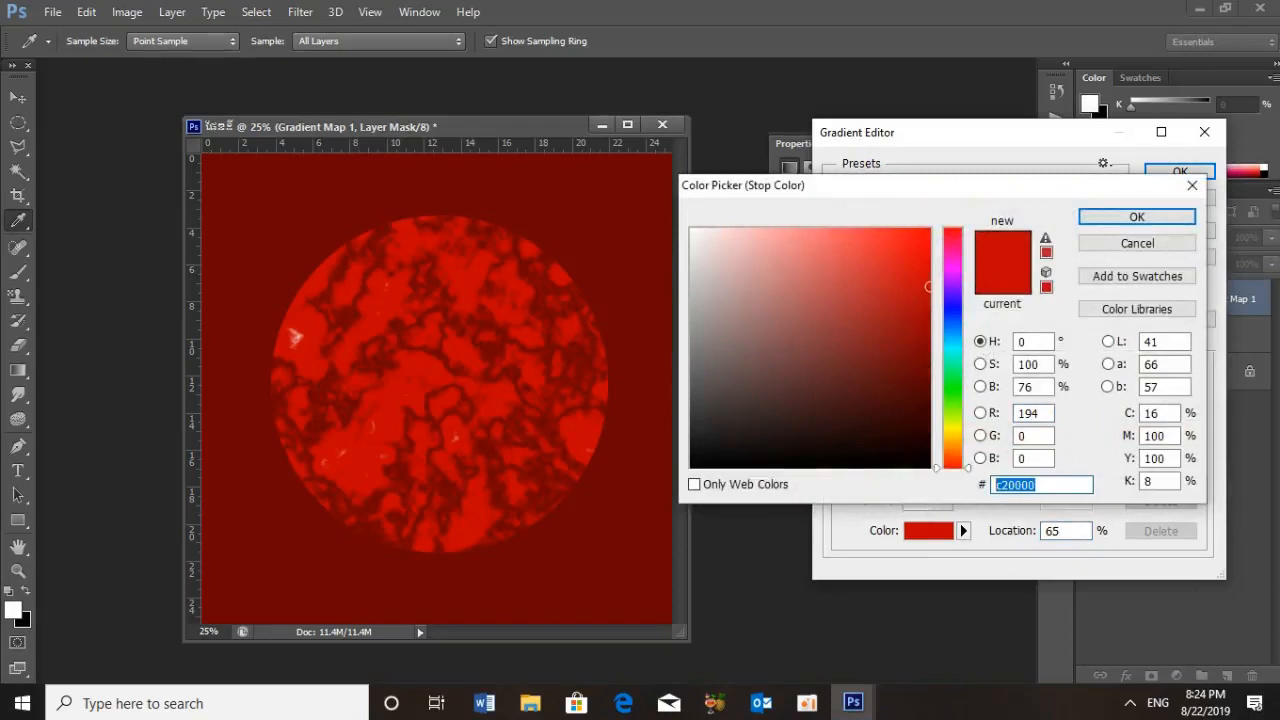
pyautogui.write('F')
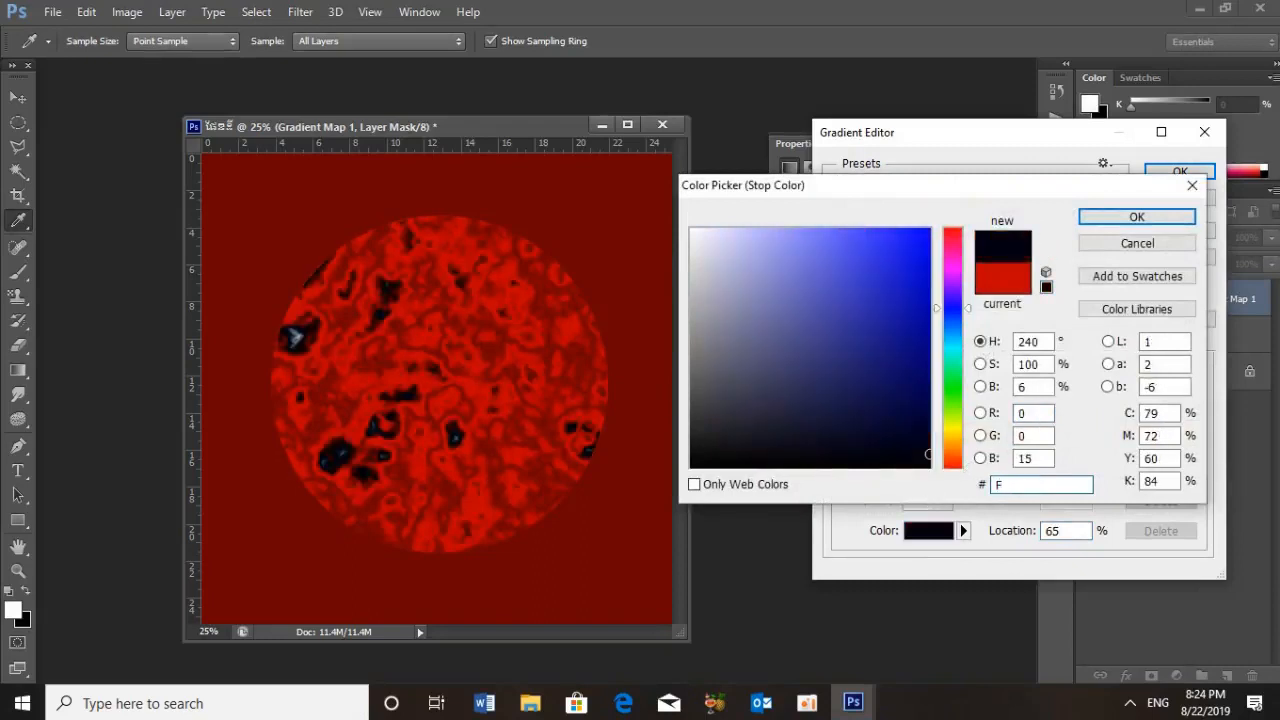
pyautogui.write('d')
pyautogui.press('BackSpace')
pyautogui.write('DC')
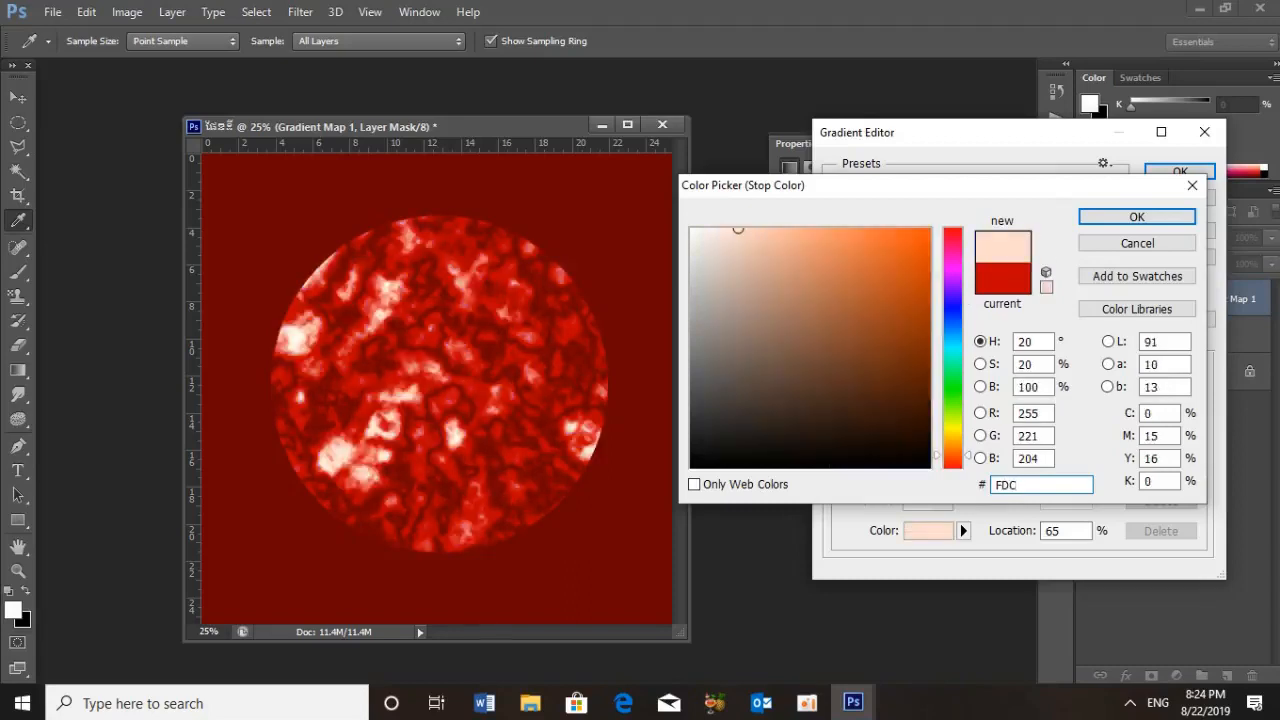
pyautogui.write('A')
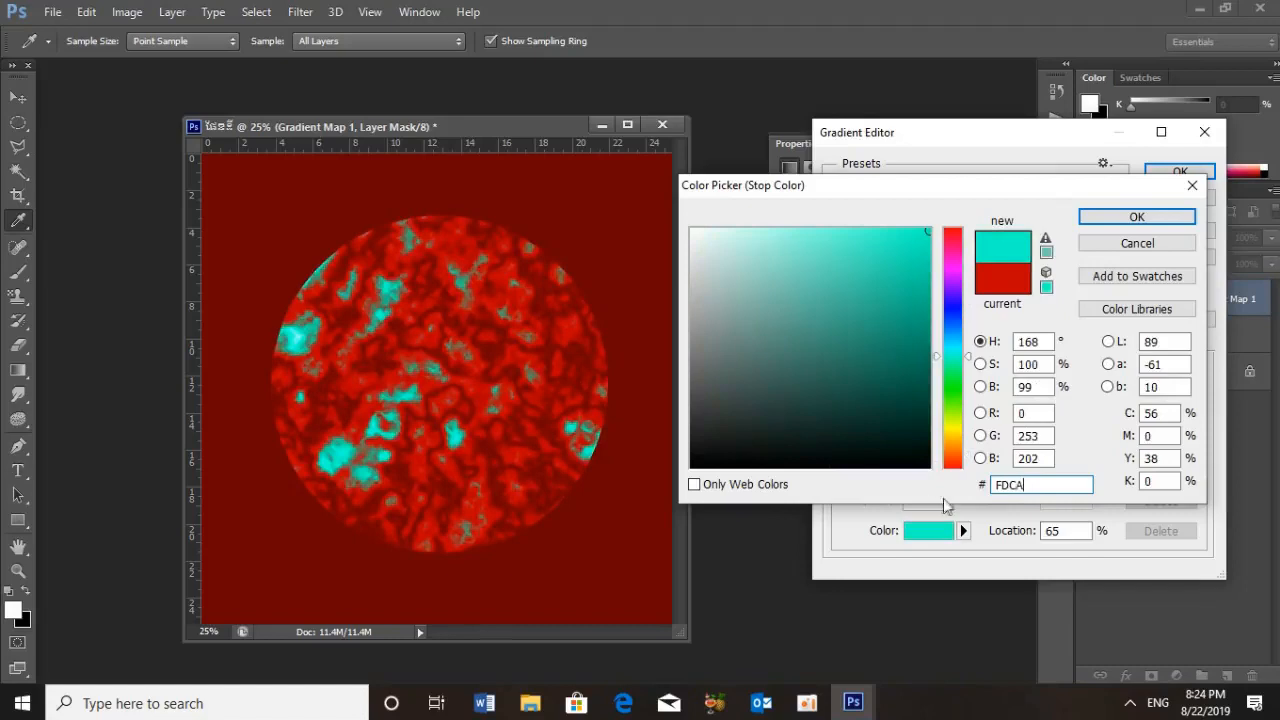
pyautogui.write('3C')
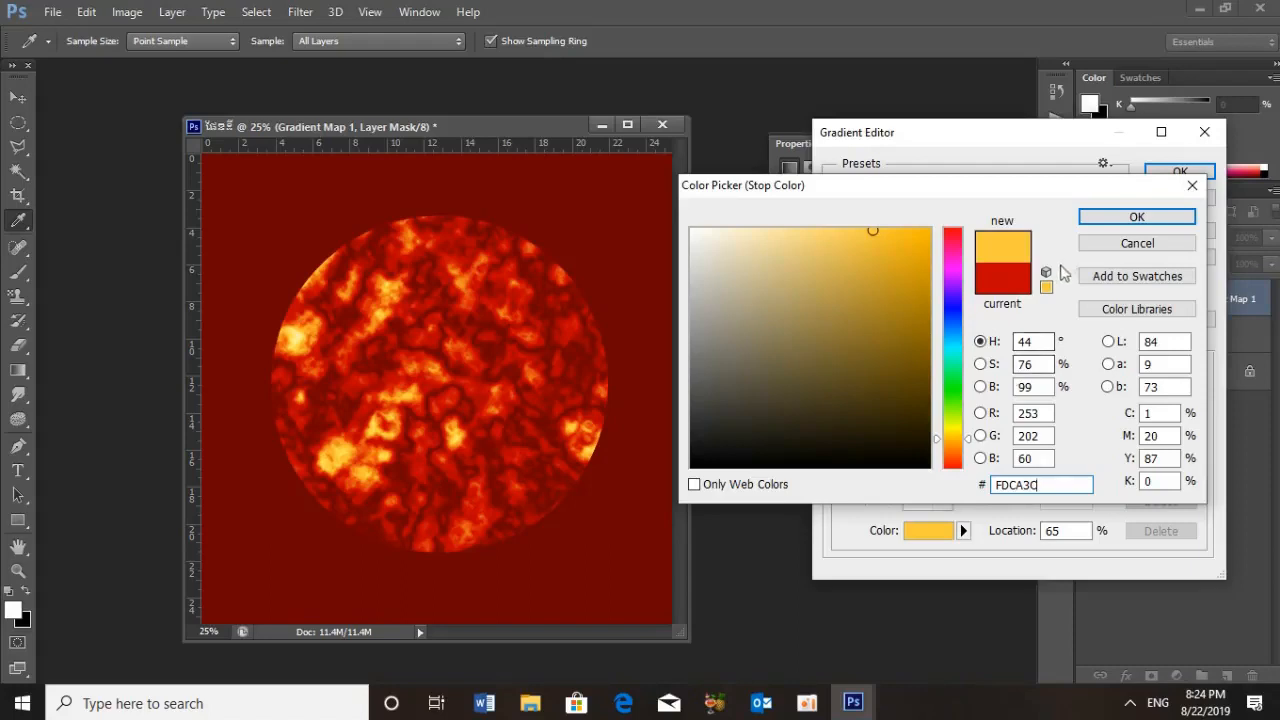
pyautogui.click(1128, 225)
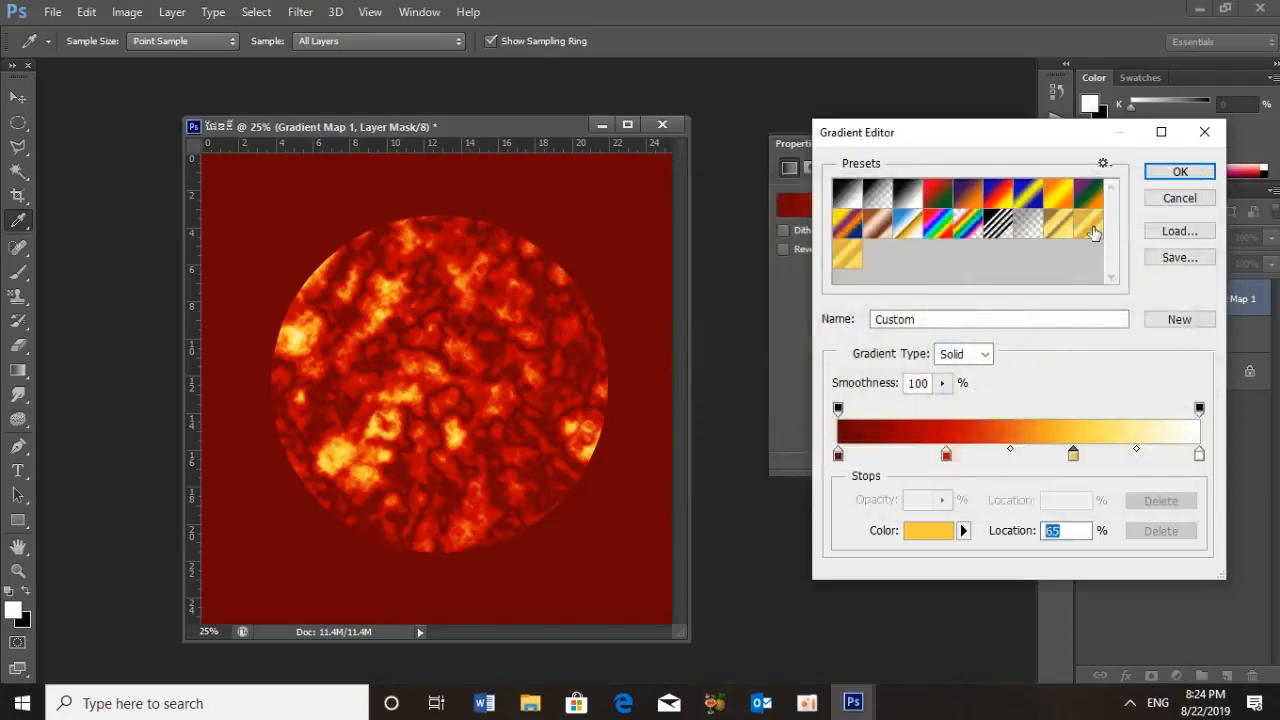
# Set the white end stop's location to 80%, accept the gradient, and collapse the gradient map's properties
pyautogui.click(1199, 455)
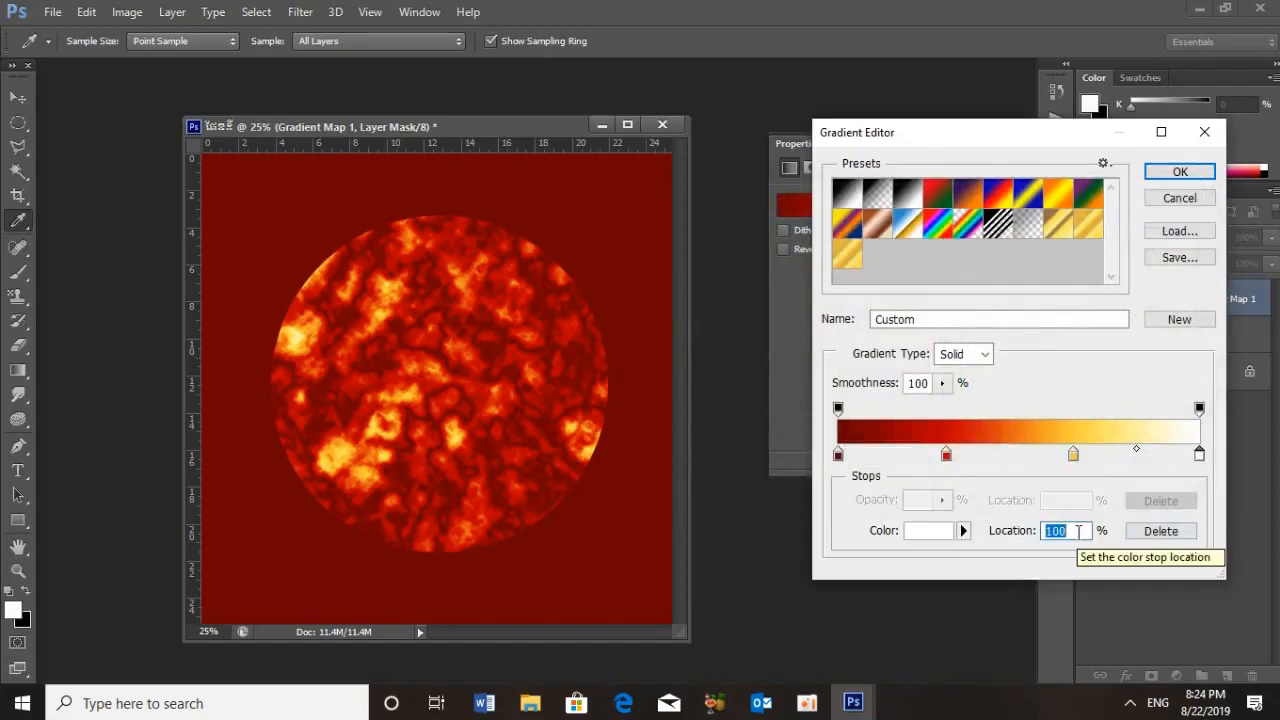
pyautogui.write('80')
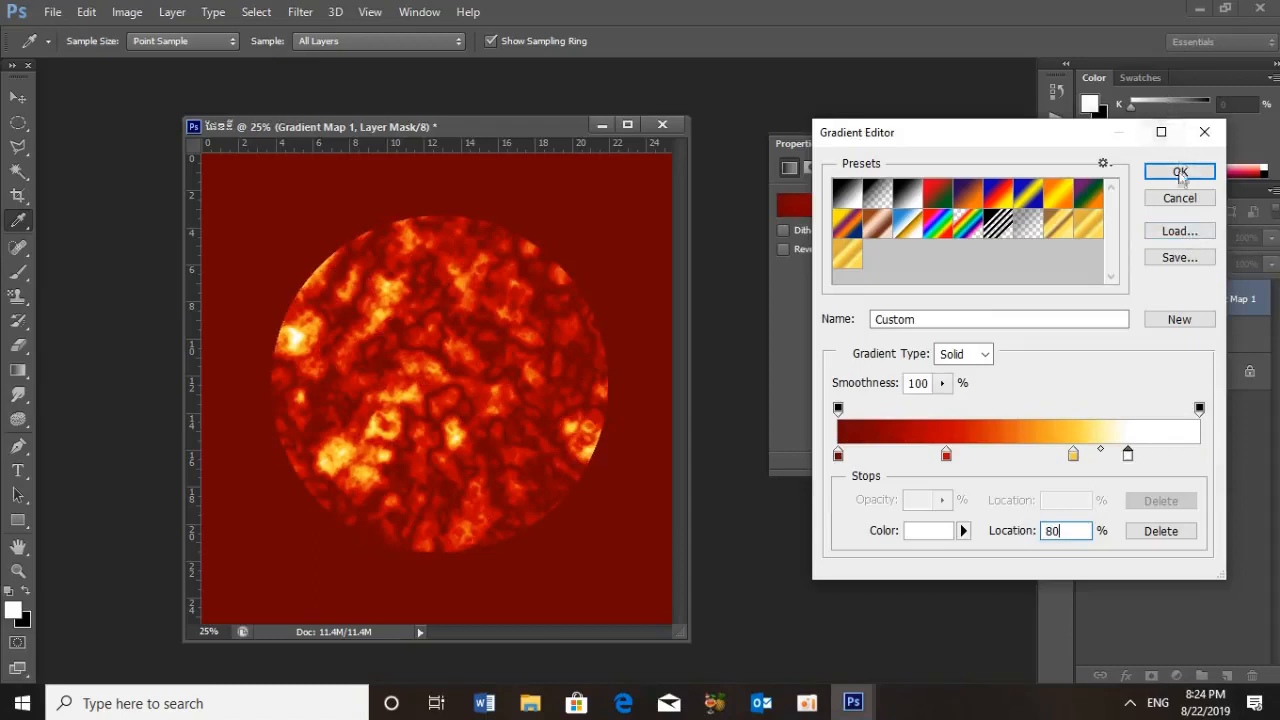
pyautogui.click(1180, 171)
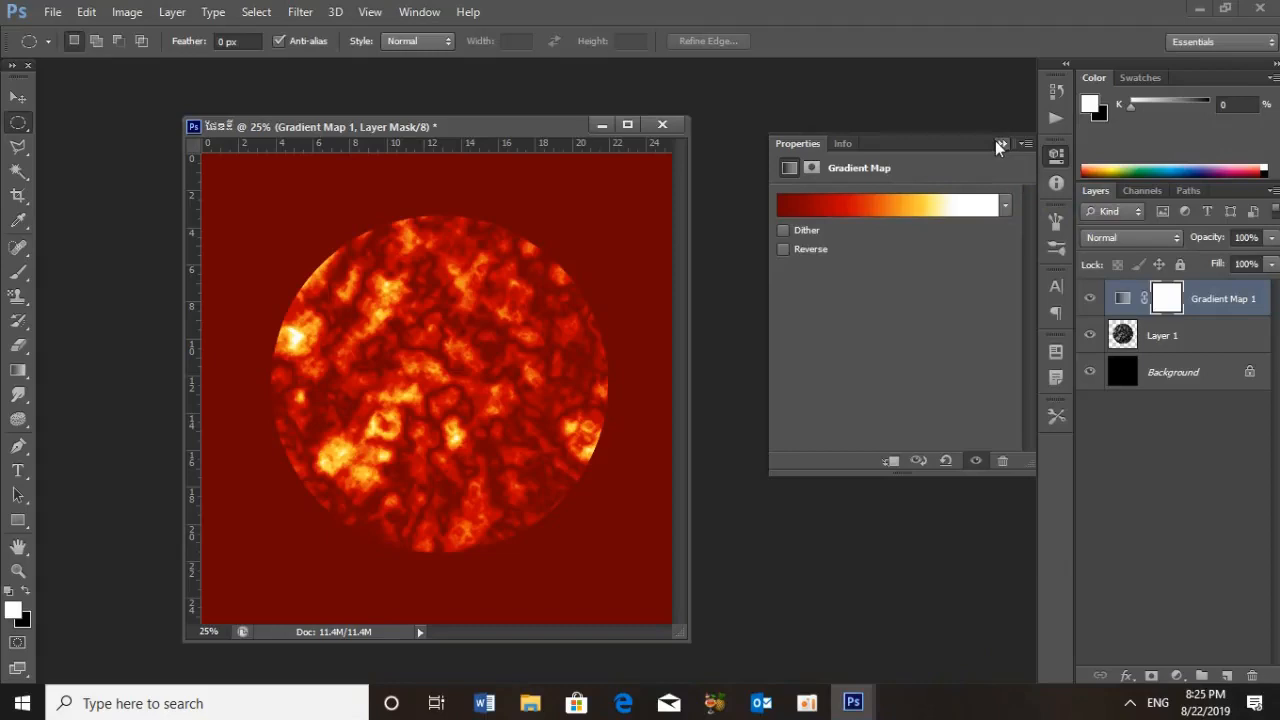
pyautogui.click(1001, 144)
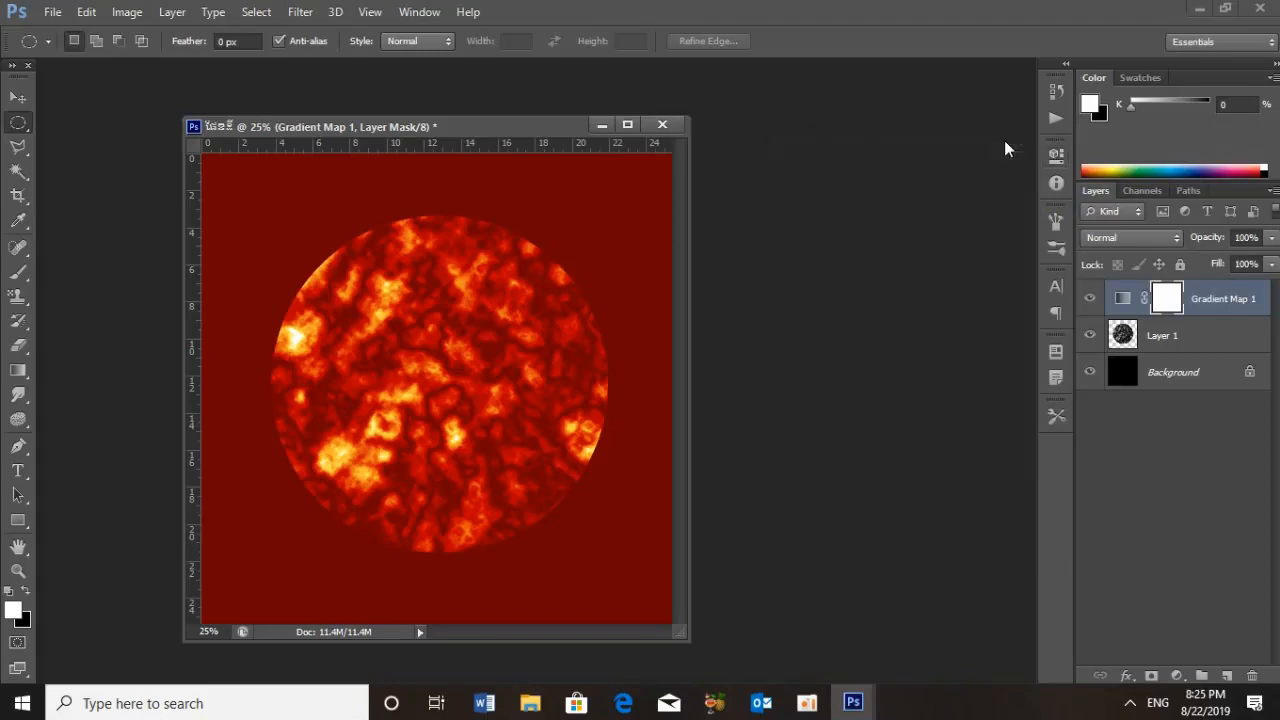
# Apply the Spherize filter twice to Layer 1 with an amount of 100% in Normal mode
pyautogui.click(1194, 342)
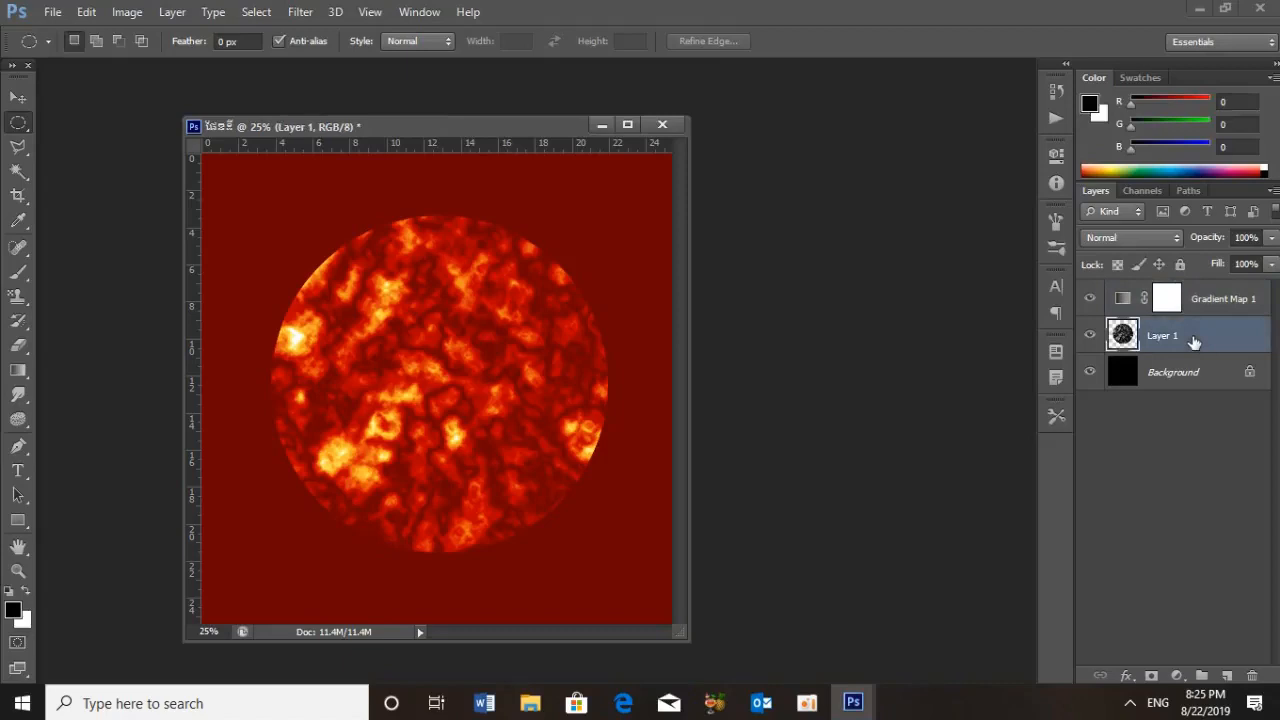
pyautogui.click(303, 12)
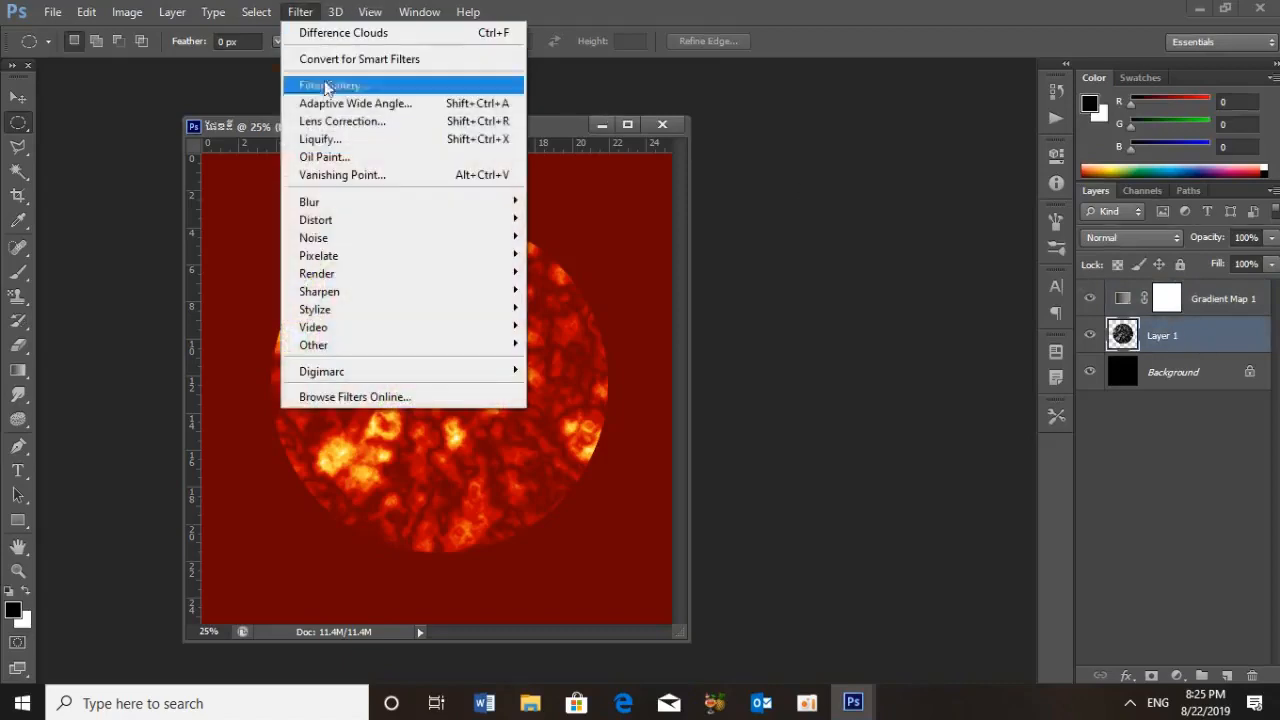
pyautogui.moveTo(338, 234)
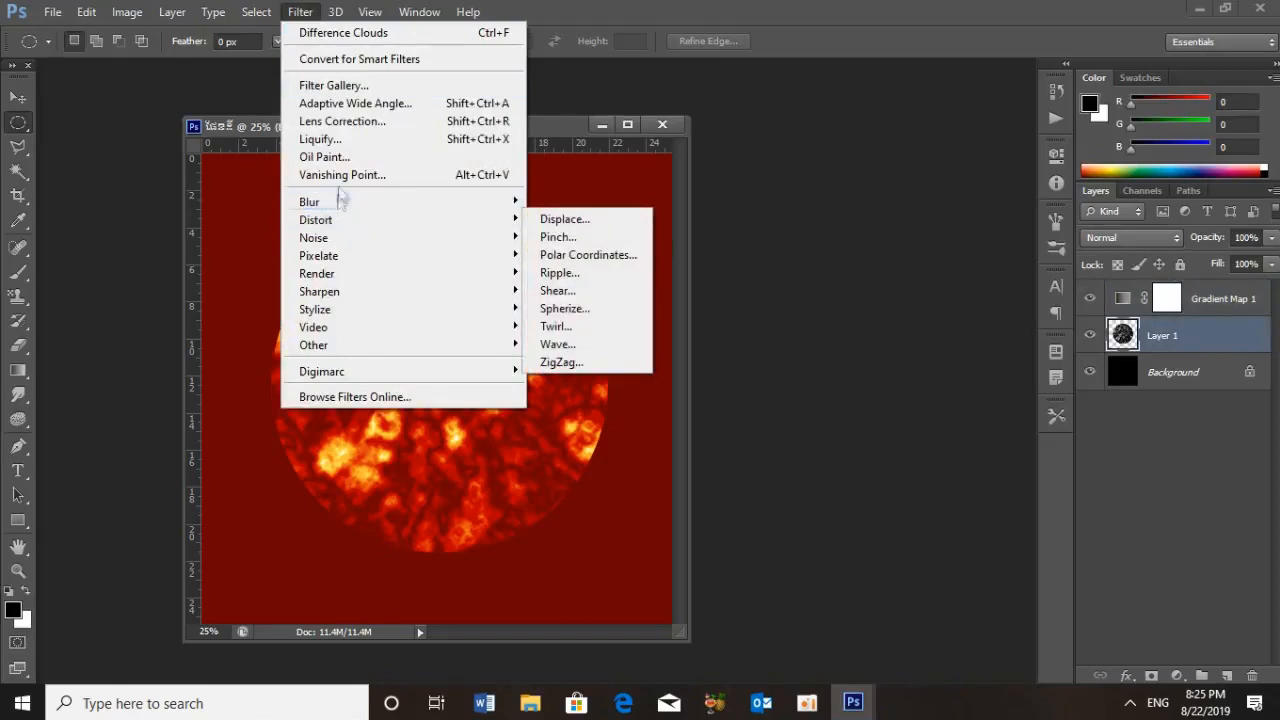
pyautogui.moveTo(370, 247)
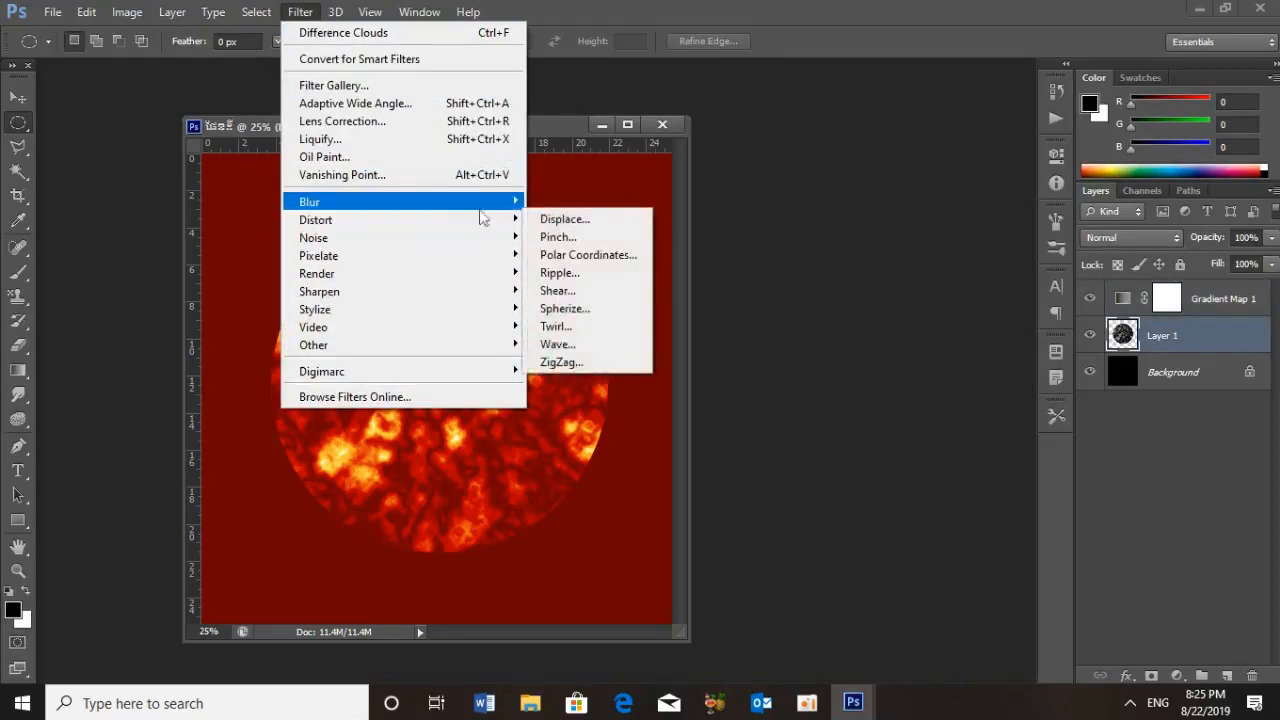
pyautogui.moveTo(521, 222)
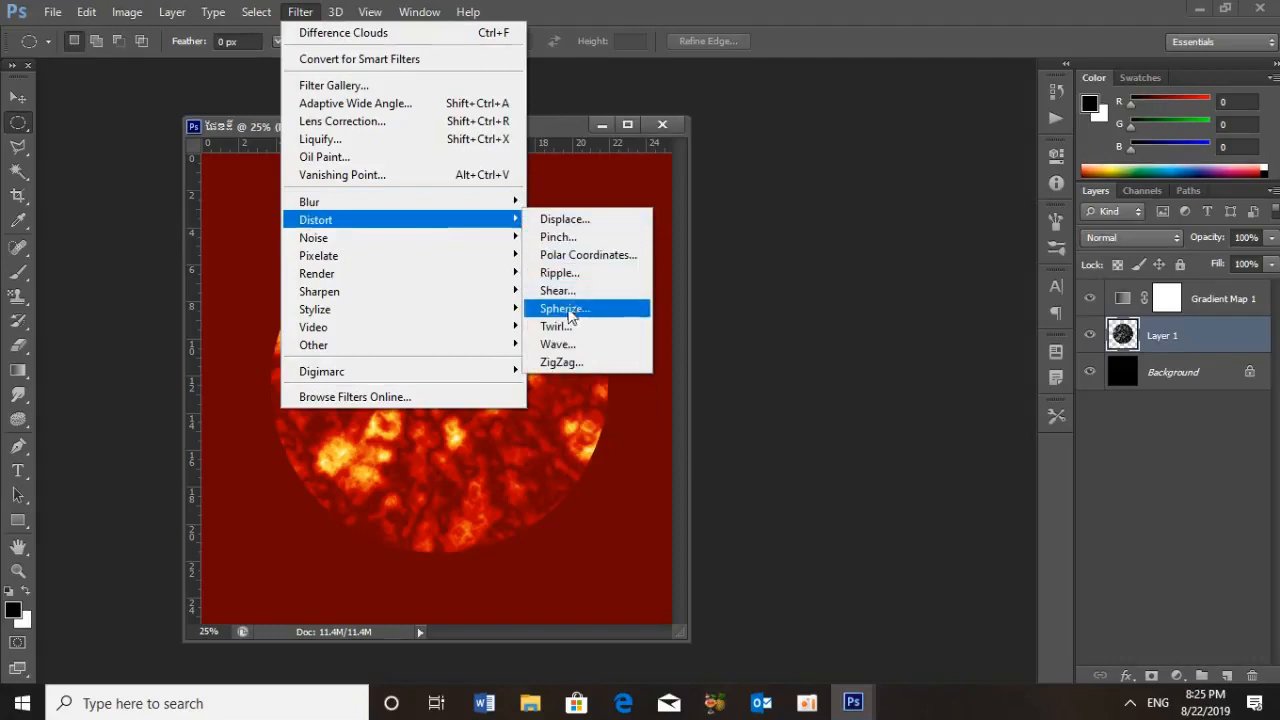
pyautogui.click(561, 310)
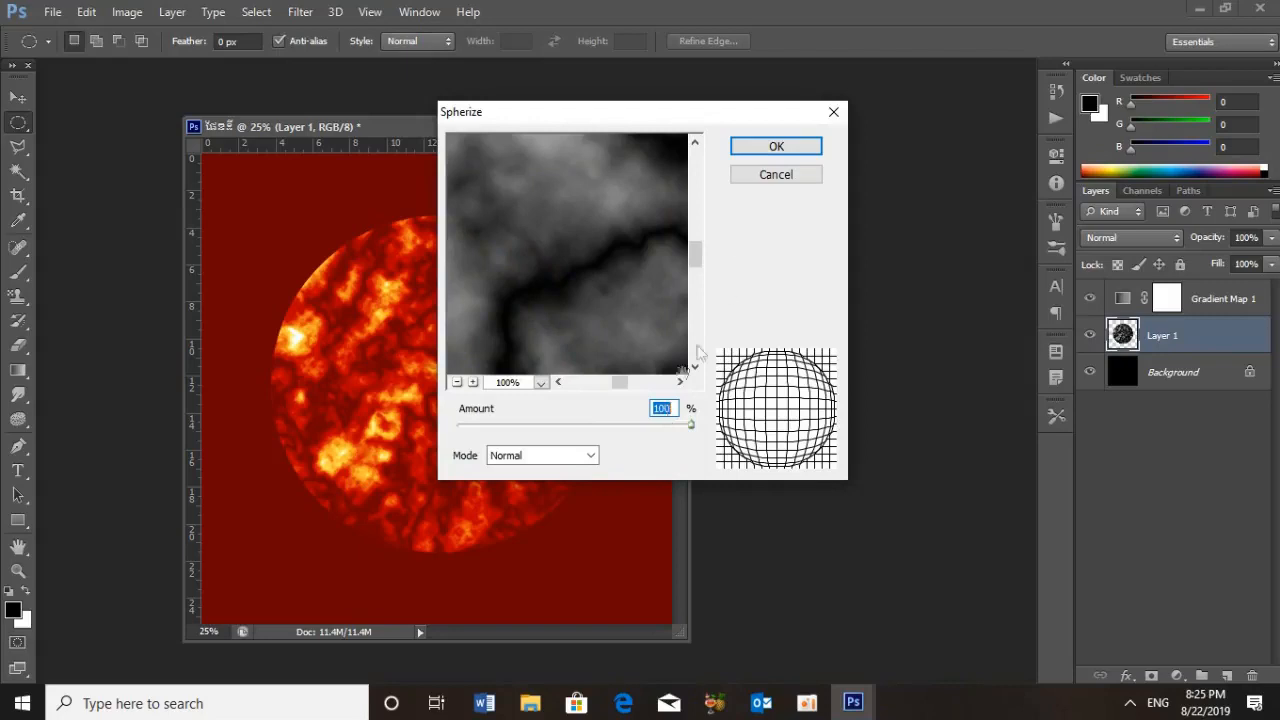
pyautogui.click(765, 148)
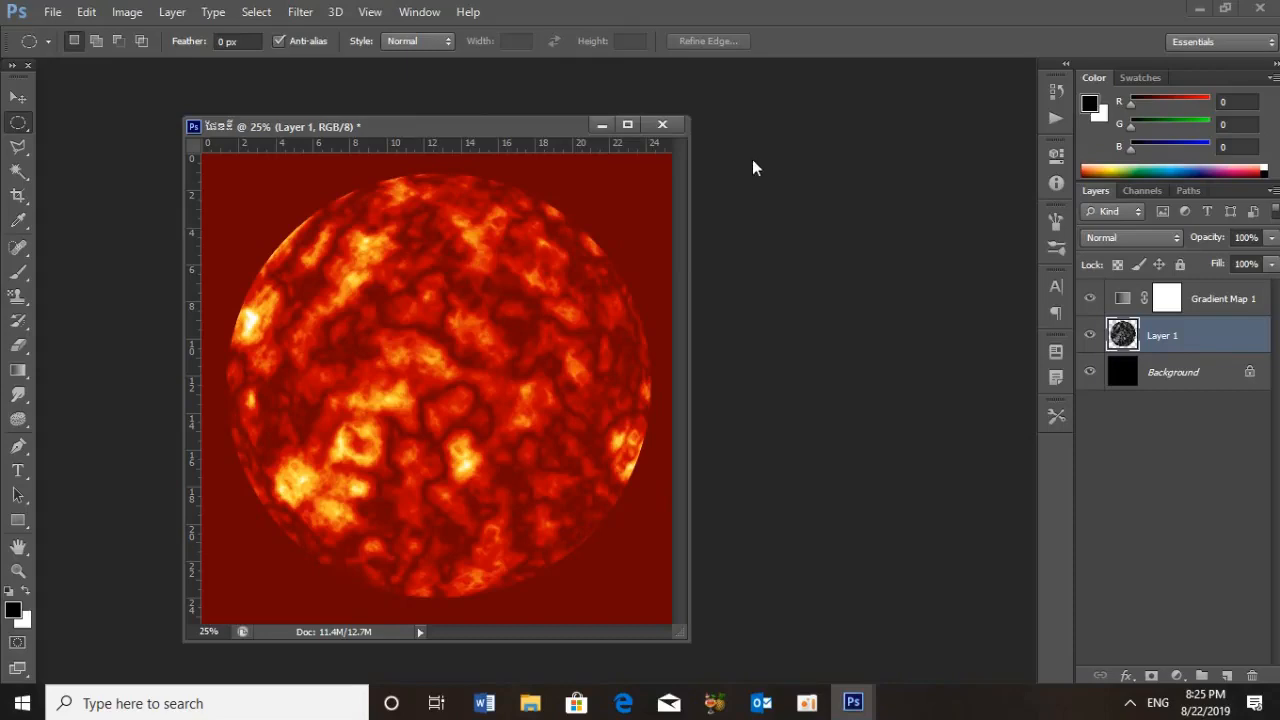
pyautogui.hotkey('ctrl', 'f')
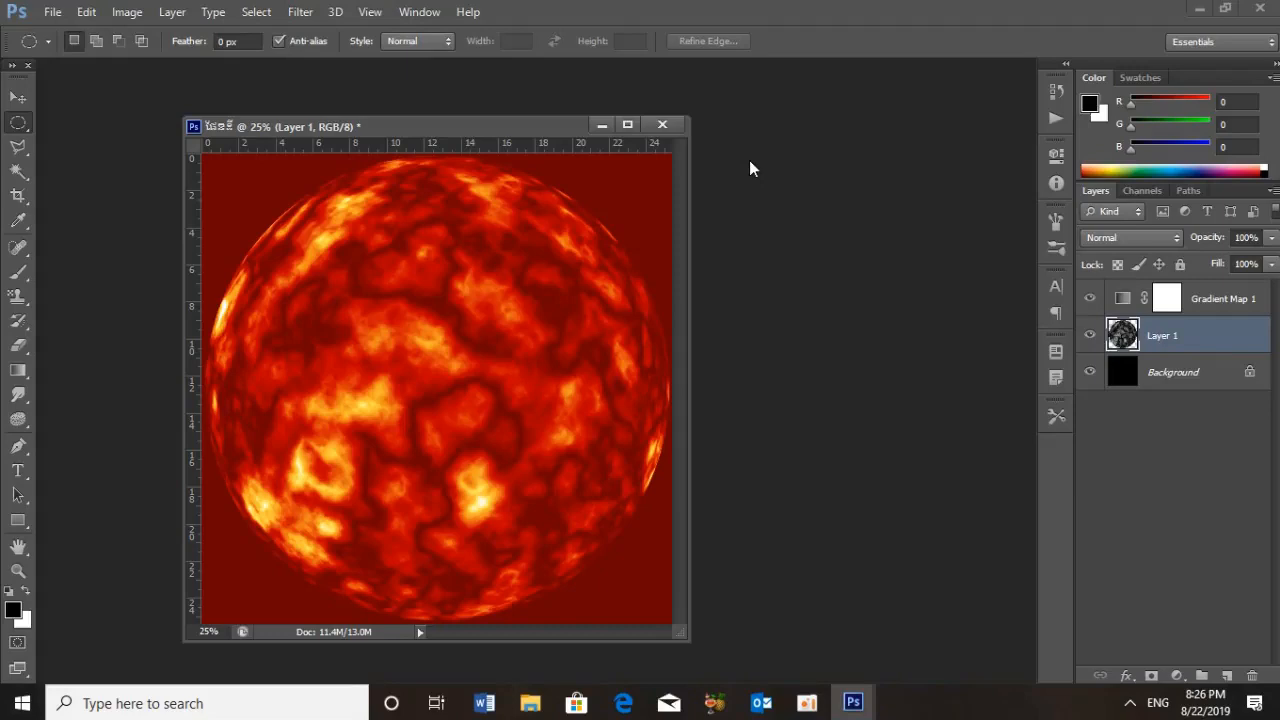
# Scale the sphere on Layer 1 down proportionally about its centre, leaving a wide margin inside the canvas
pyautogui.hotkey('ctrl', 't')
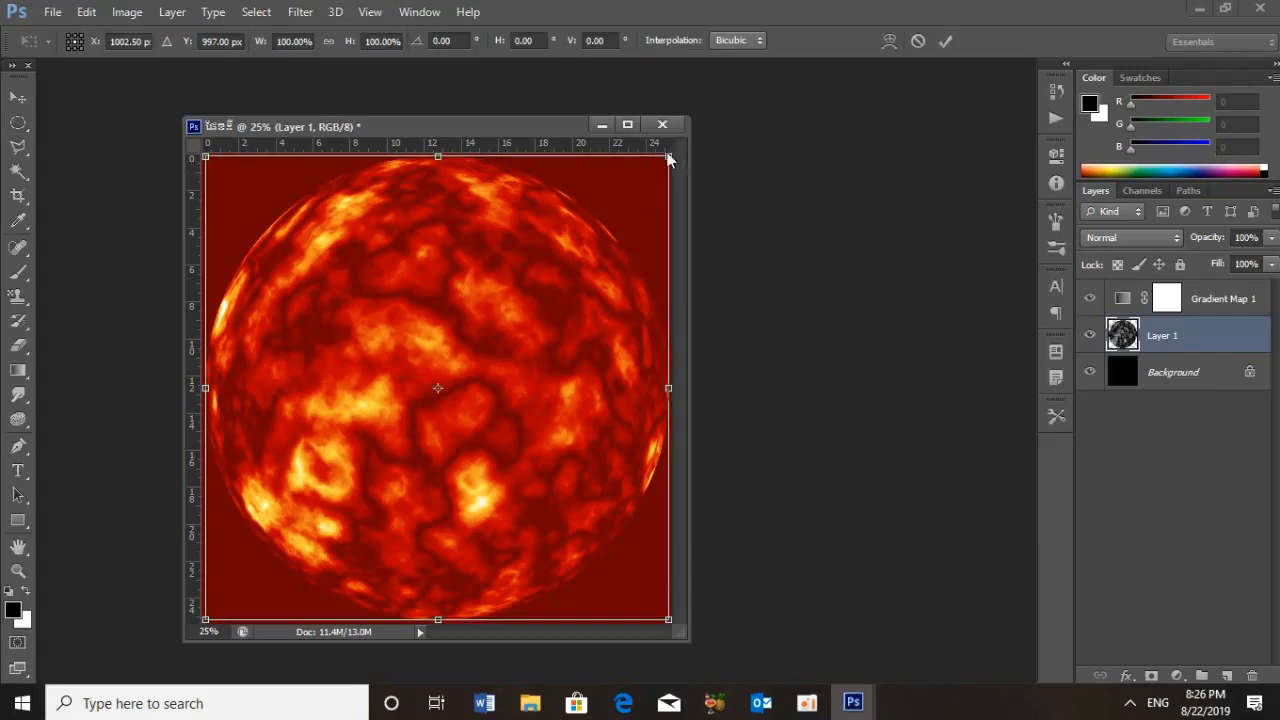
pyautogui.moveTo(668, 158); pyautogui.dragTo(638, 217)
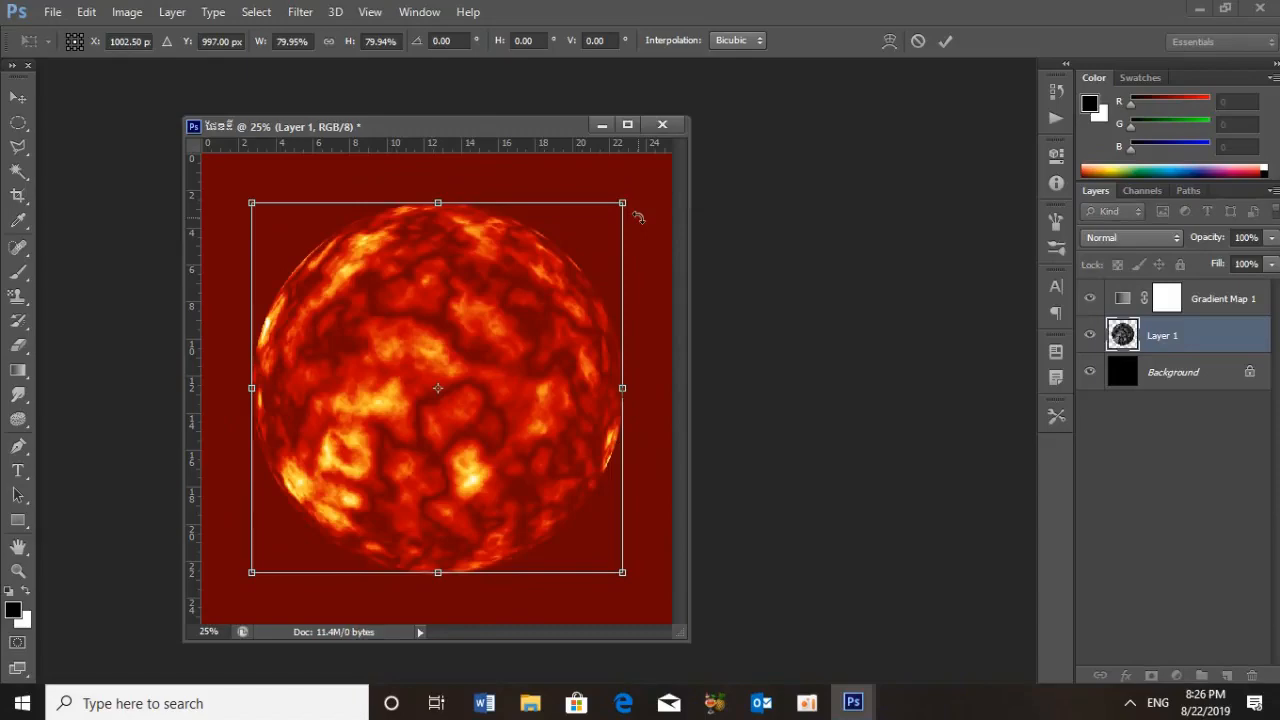
pyautogui.moveTo(622, 205); pyautogui.dragTo(602, 236)
pyautogui.press('Return')
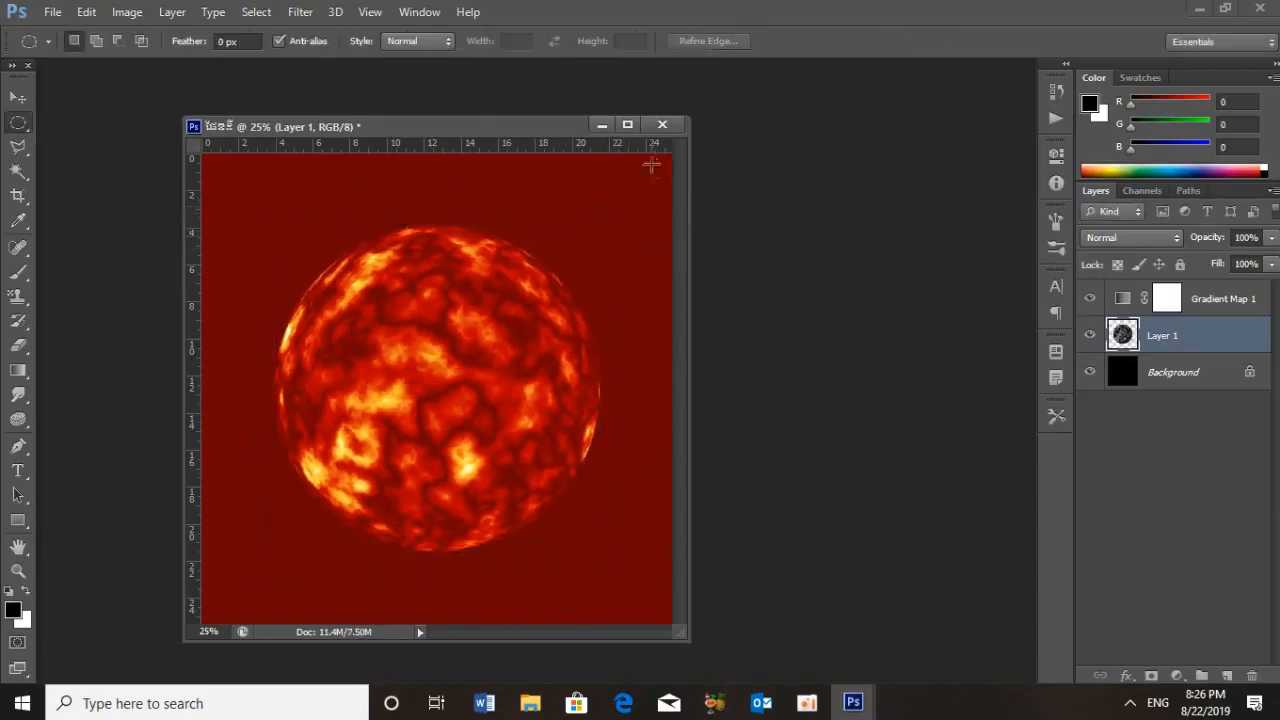
pyautogui.click(627, 124)
pyautogui.click(1224, 9)
# Merge Layer 1 with the Gradient Map 1 adjustment layer and duplicate the merged sun layer
pyautogui.keyDown('shift'); pyautogui.click(1194, 309); pyautogui.keyUp('shift')
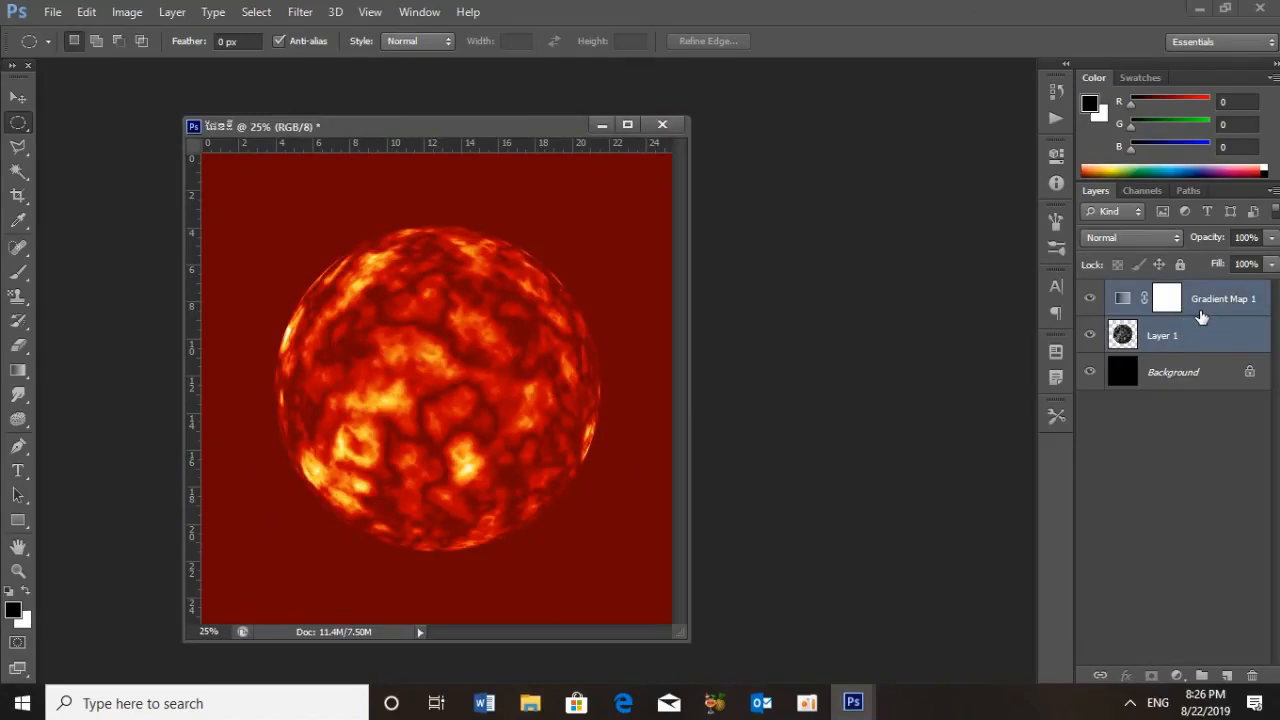
pyautogui.hotkey('ctrl', 'e')
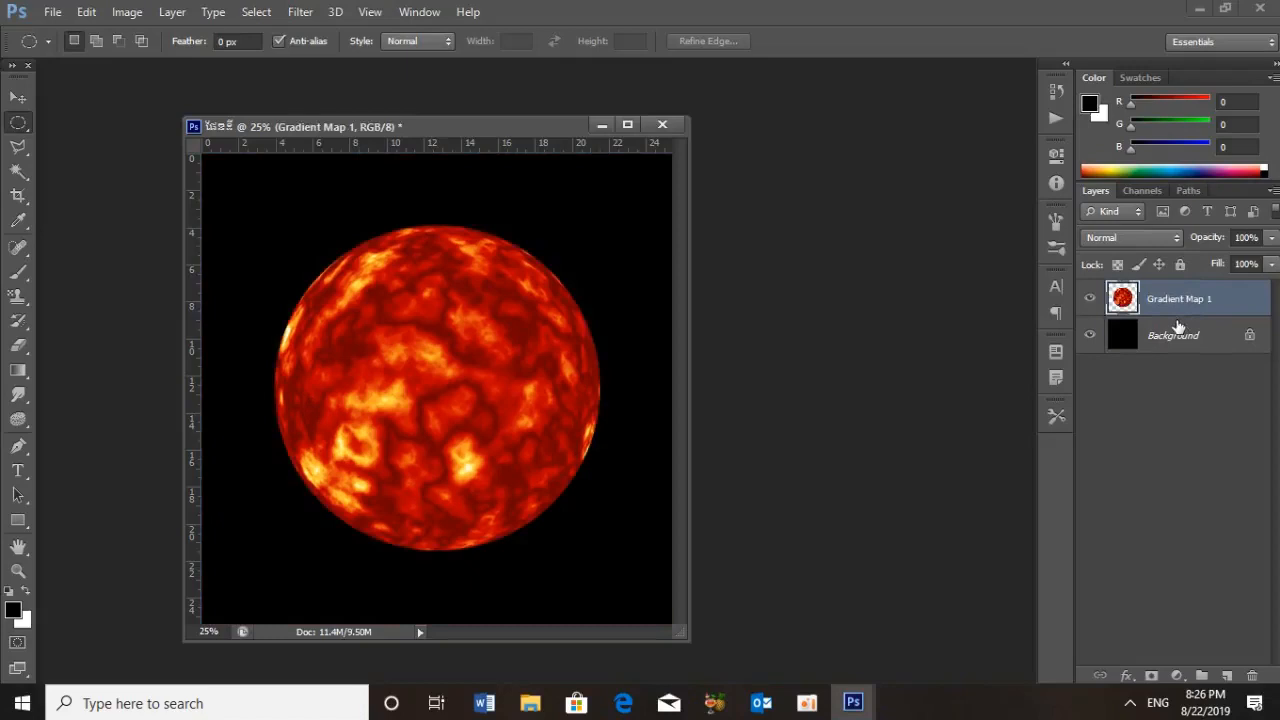
pyautogui.hotkey('ctrl', 'j')
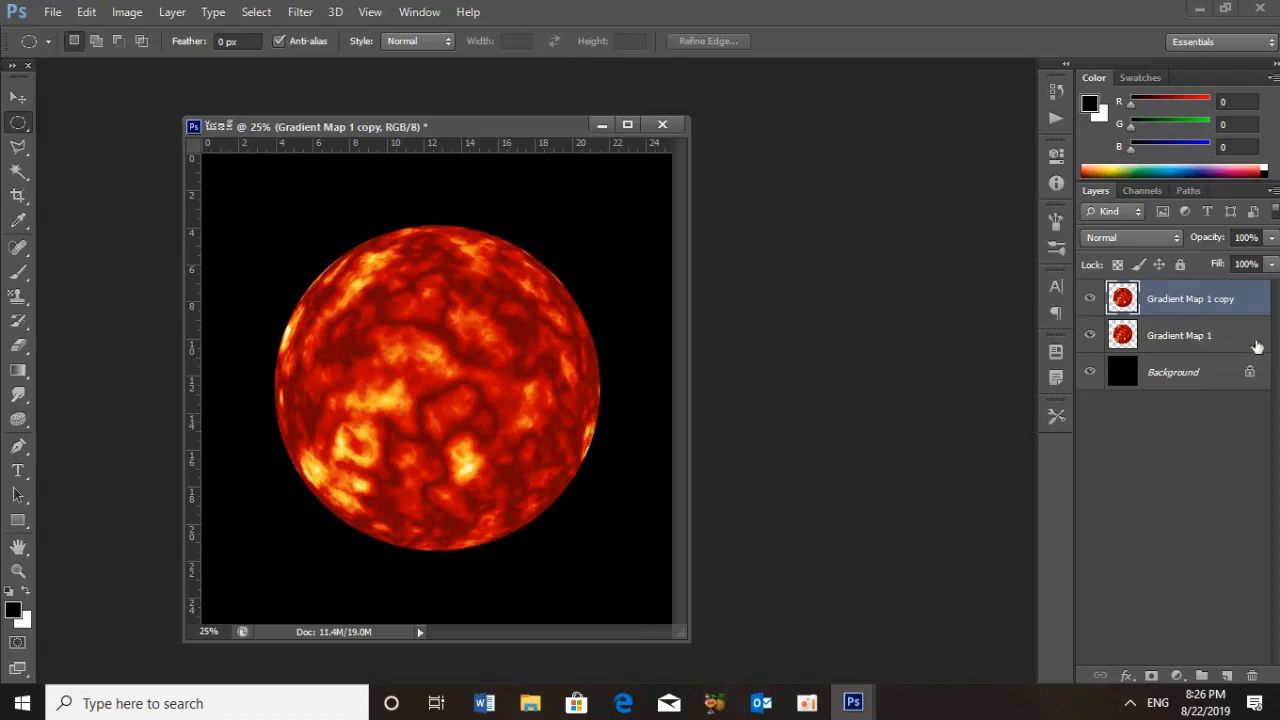
# Apply a Radial Blur to the Gradient Map 1 layer with amount 100, Zoom method and Best quality
pyautogui.click(1190, 348)
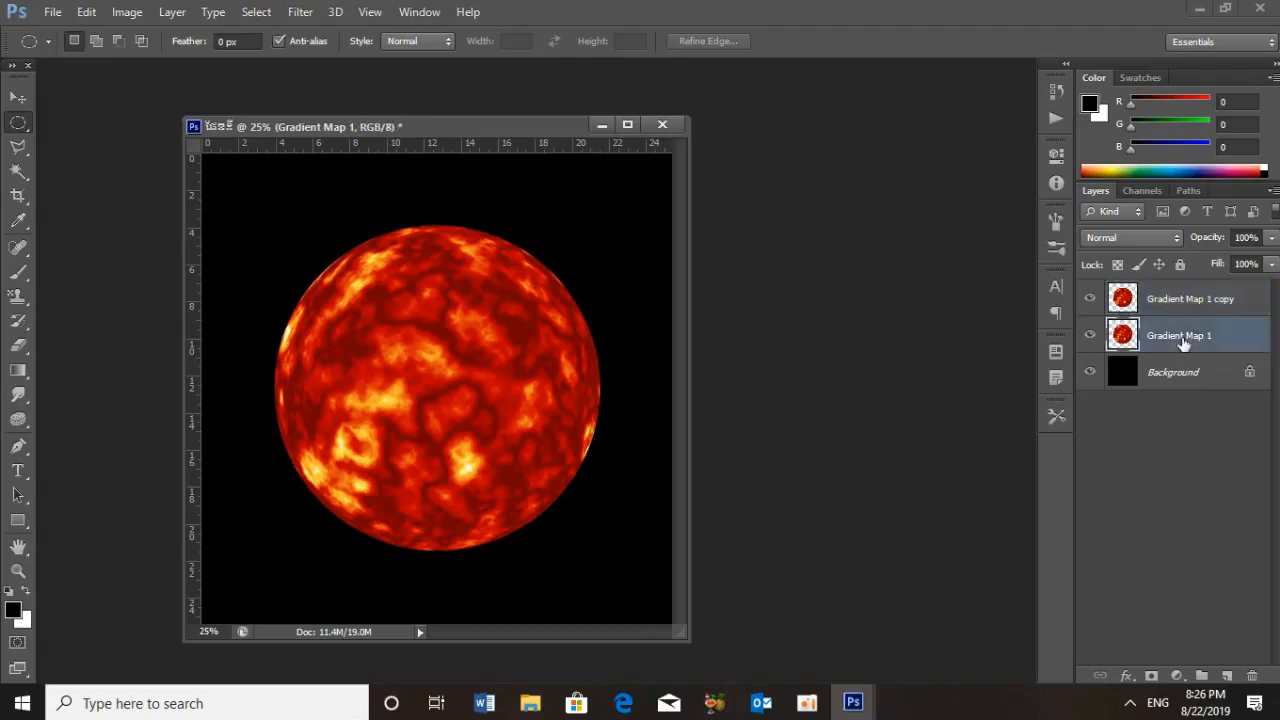
pyautogui.click(300, 12)
pyautogui.moveTo(365, 204)
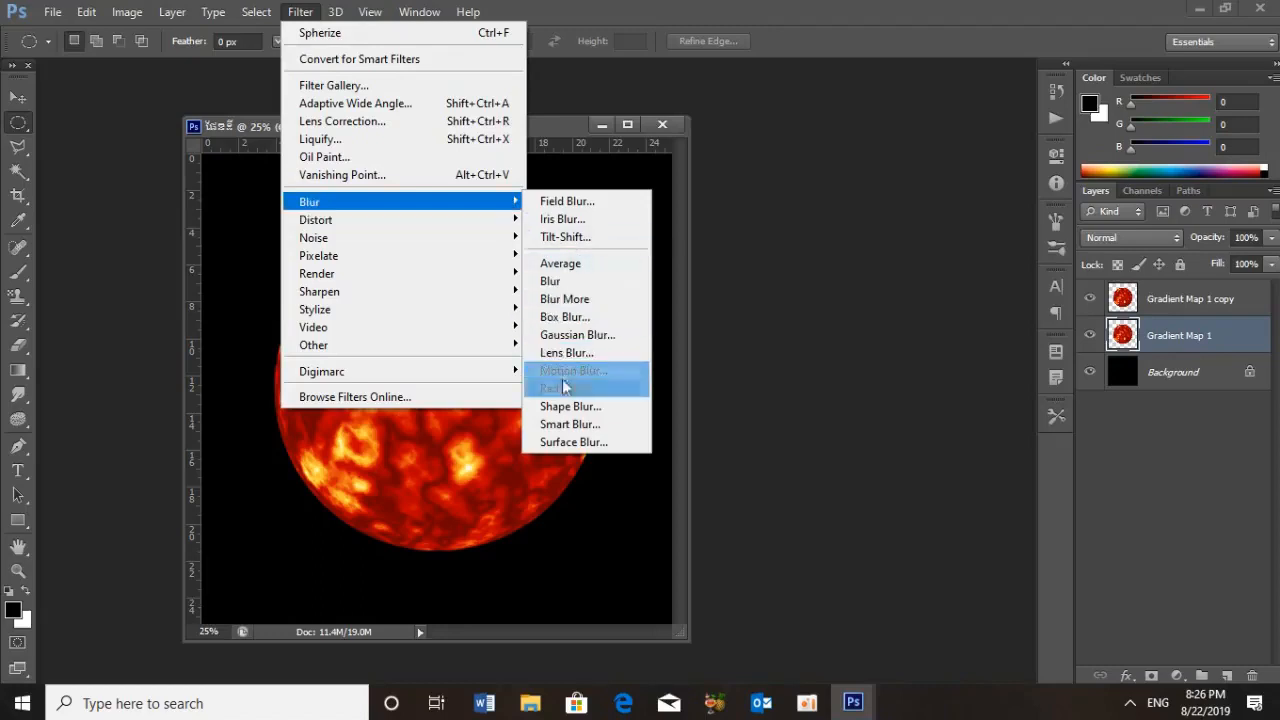
pyautogui.click(630, 391)
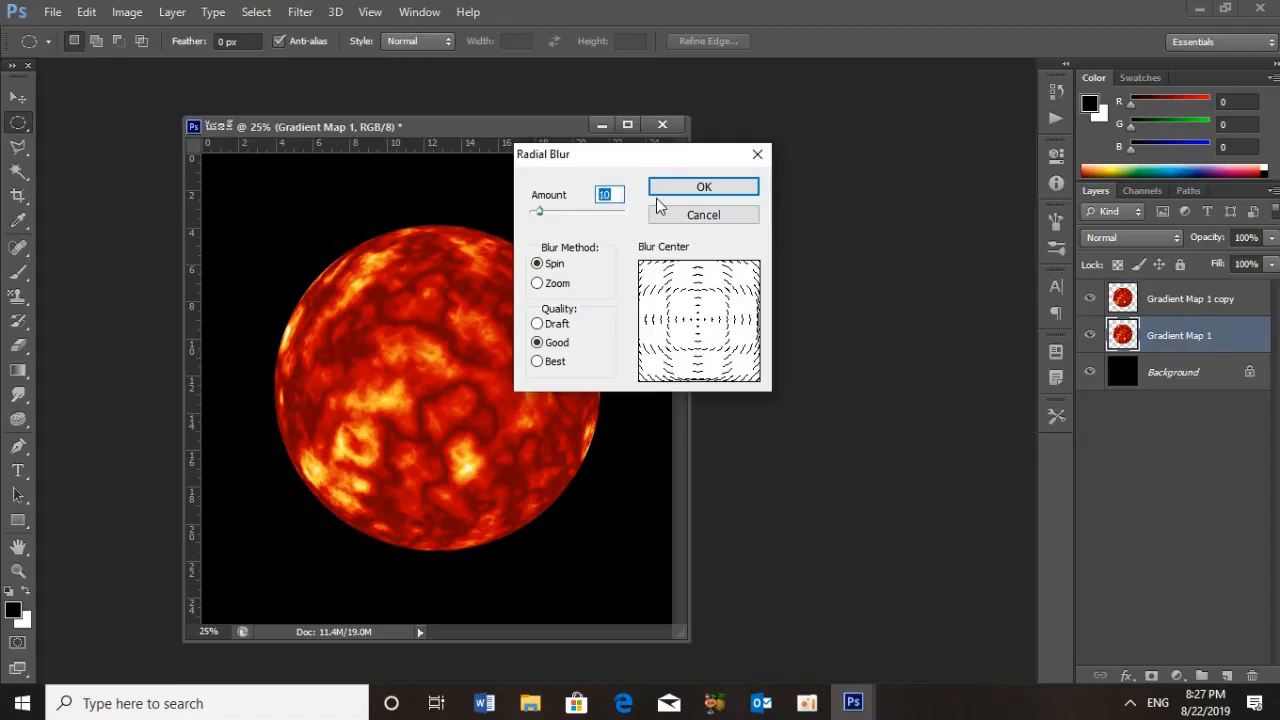
pyautogui.write('100')
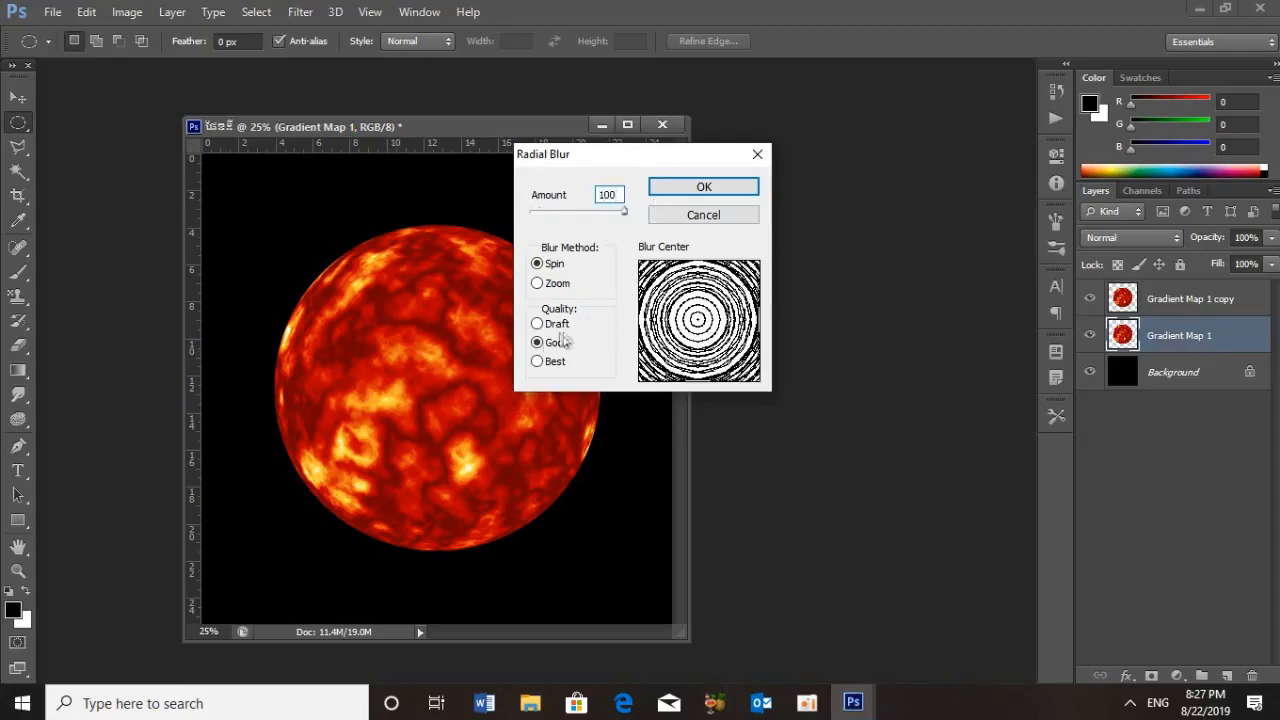
pyautogui.click(541, 285)
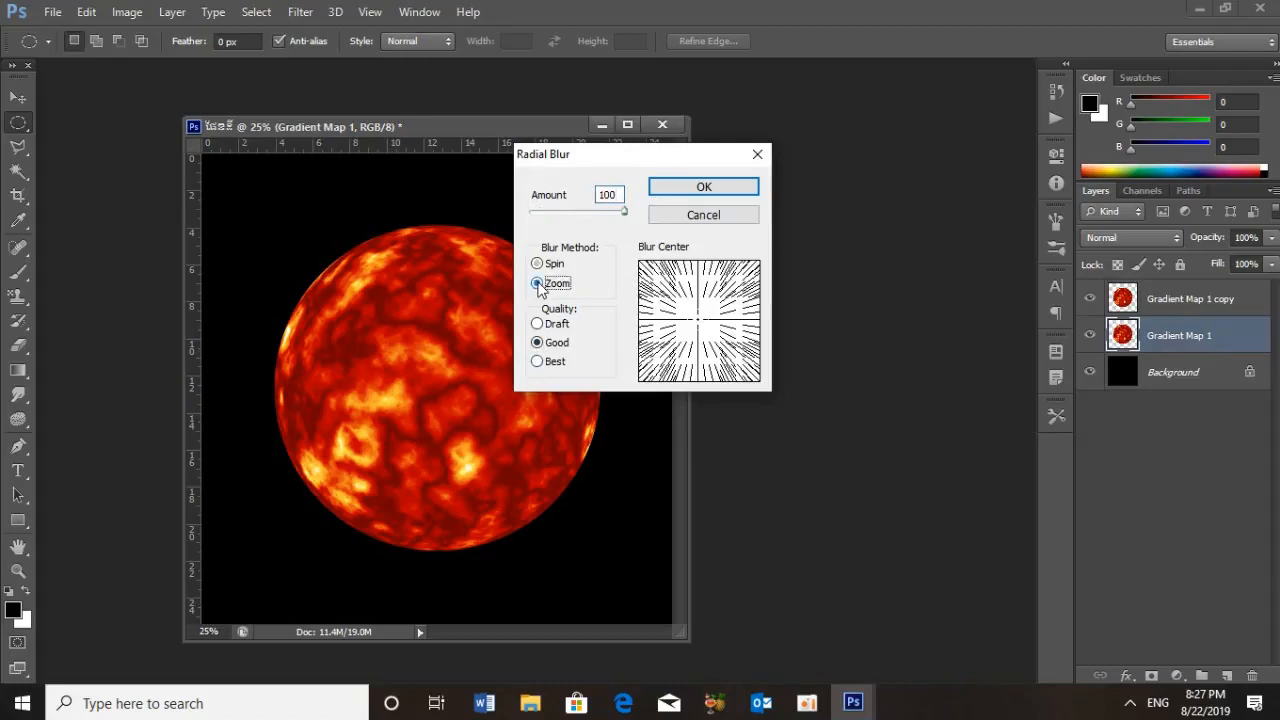
pyautogui.click(537, 362)
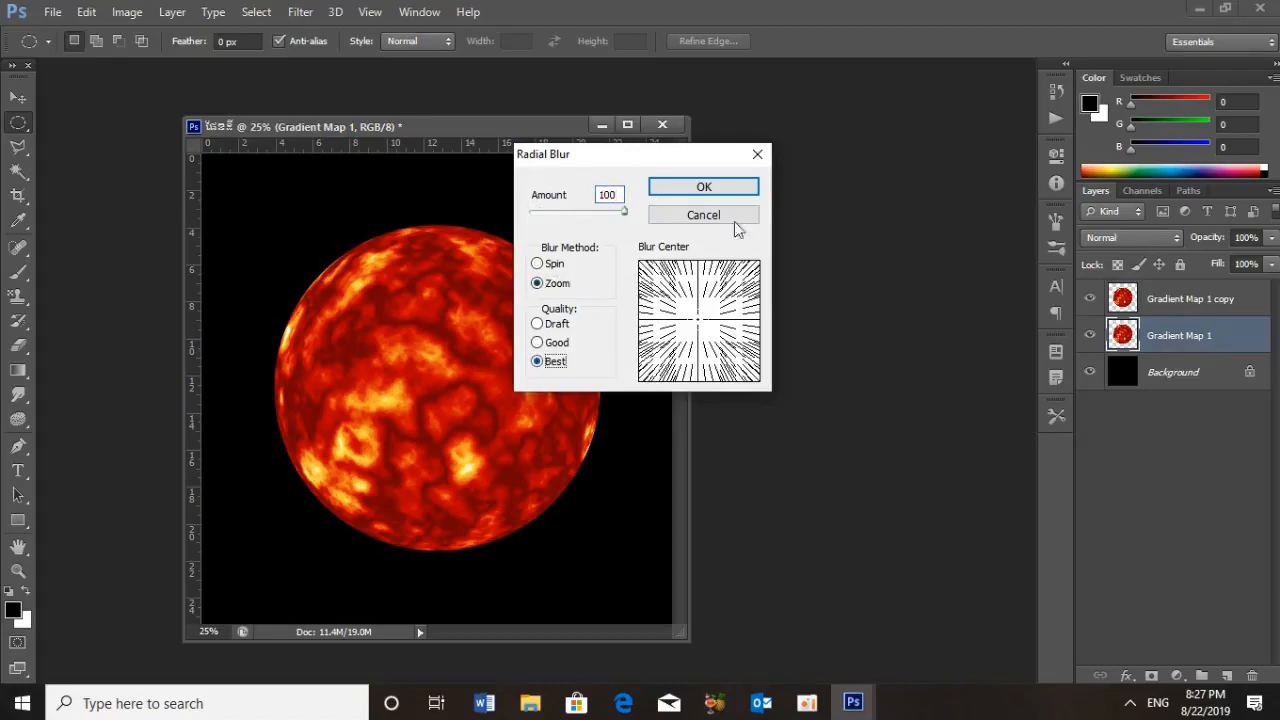
pyautogui.click(726, 186)
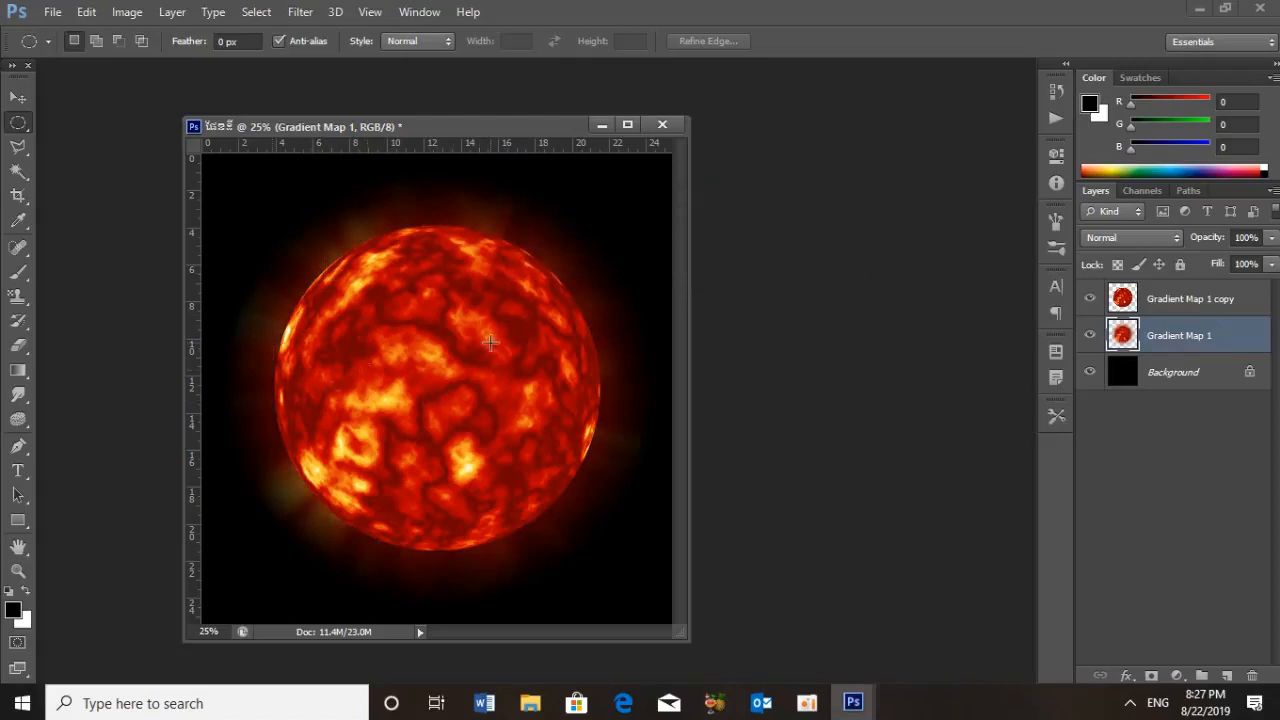
# Create a new document 1280 pixels wide and 720 pixels high at 200 pixels/inch with white background contents
pyautogui.click(52, 11)
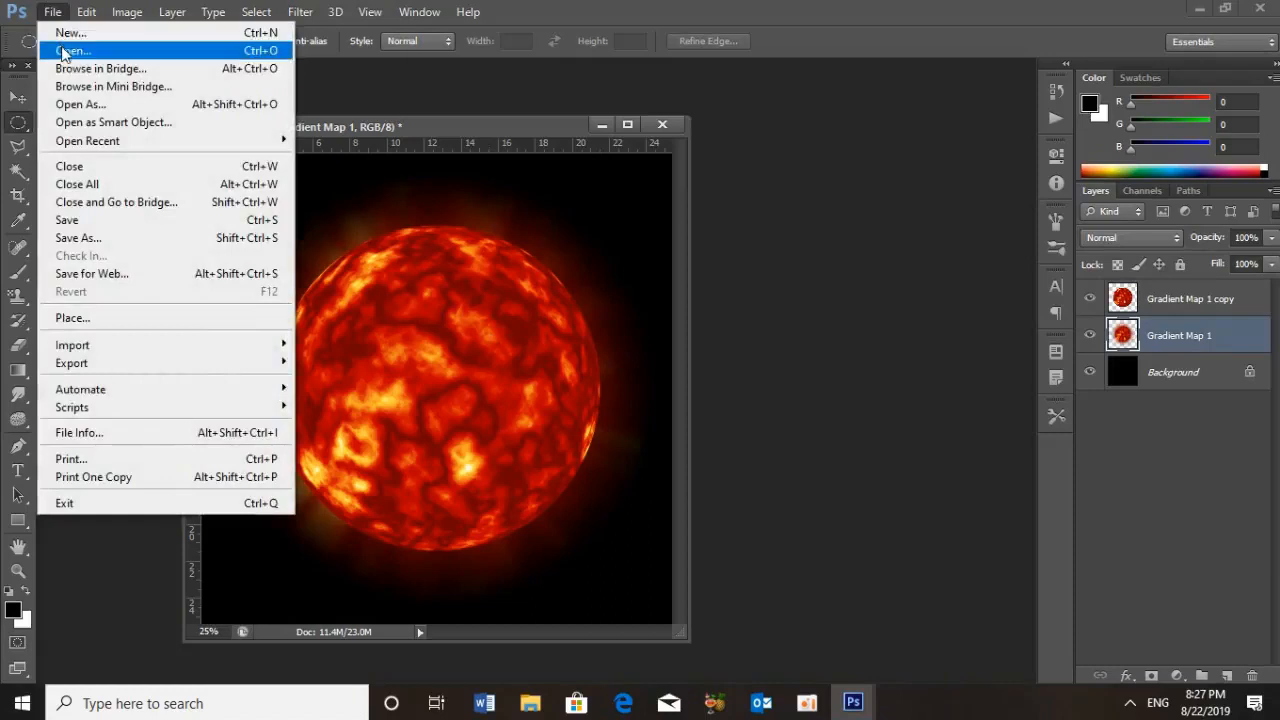
pyautogui.click(70, 32)
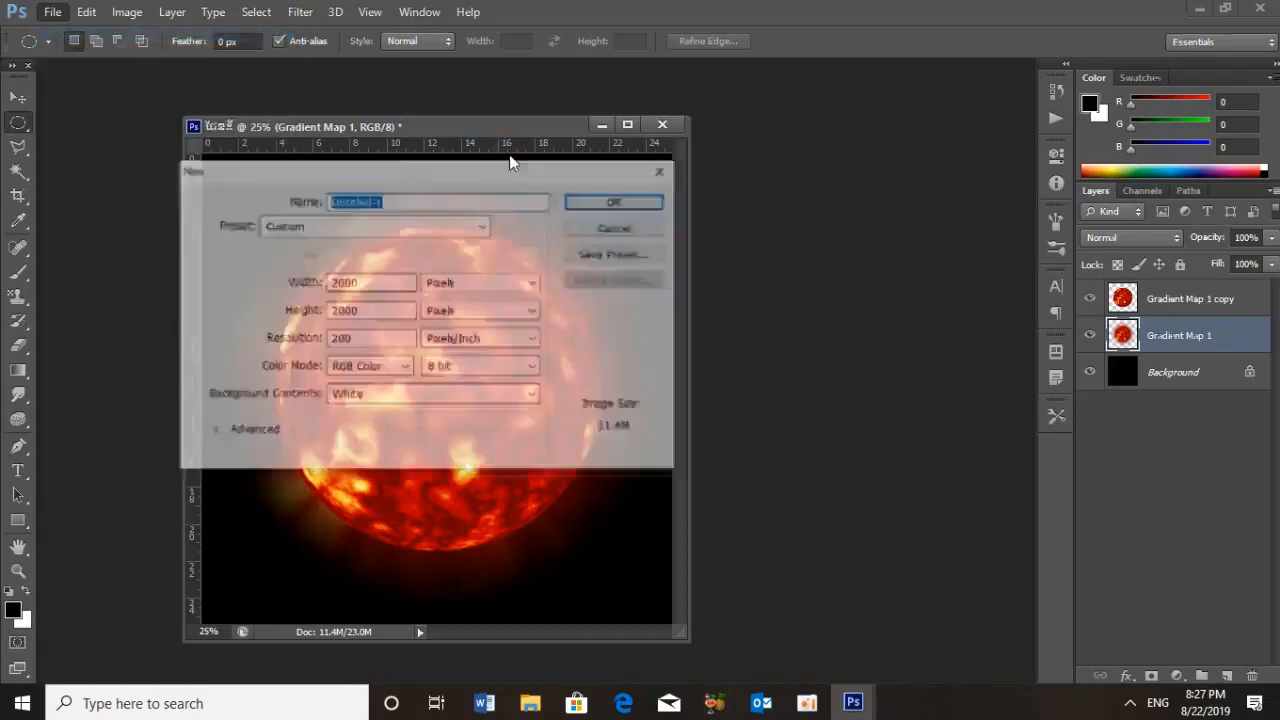
pyautogui.doubleClick(388, 282)
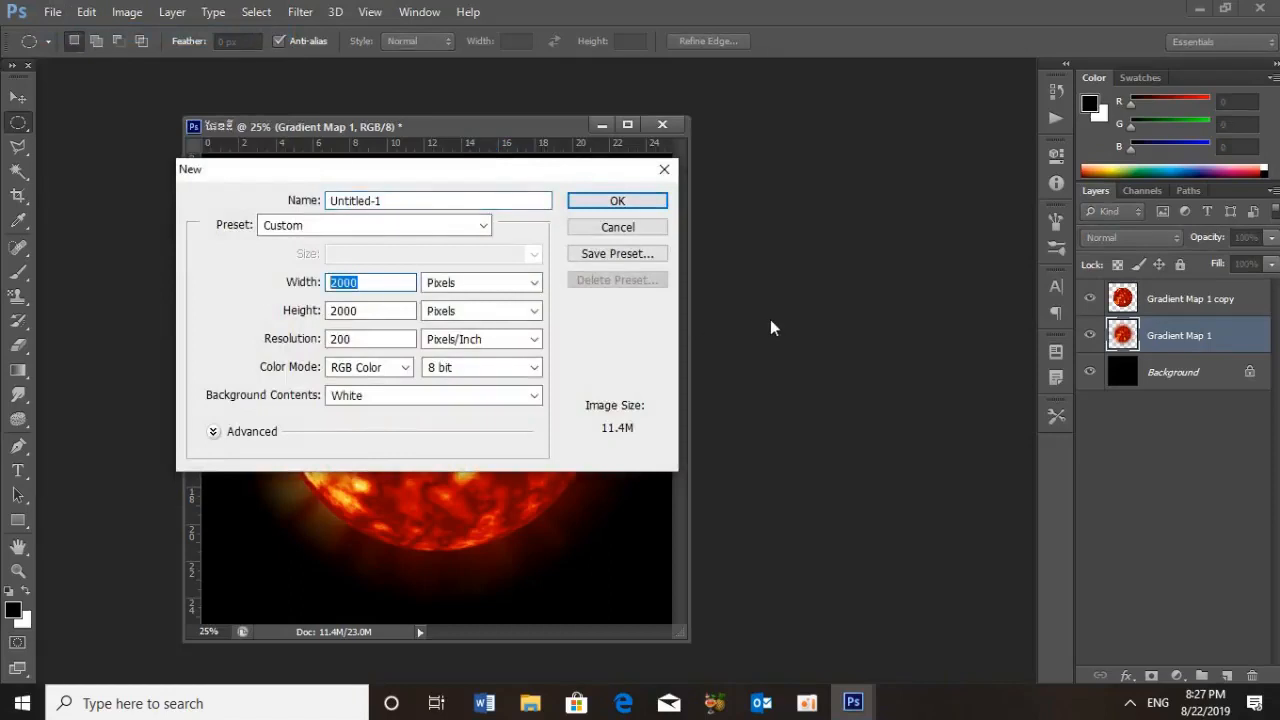
pyautogui.write('1280')
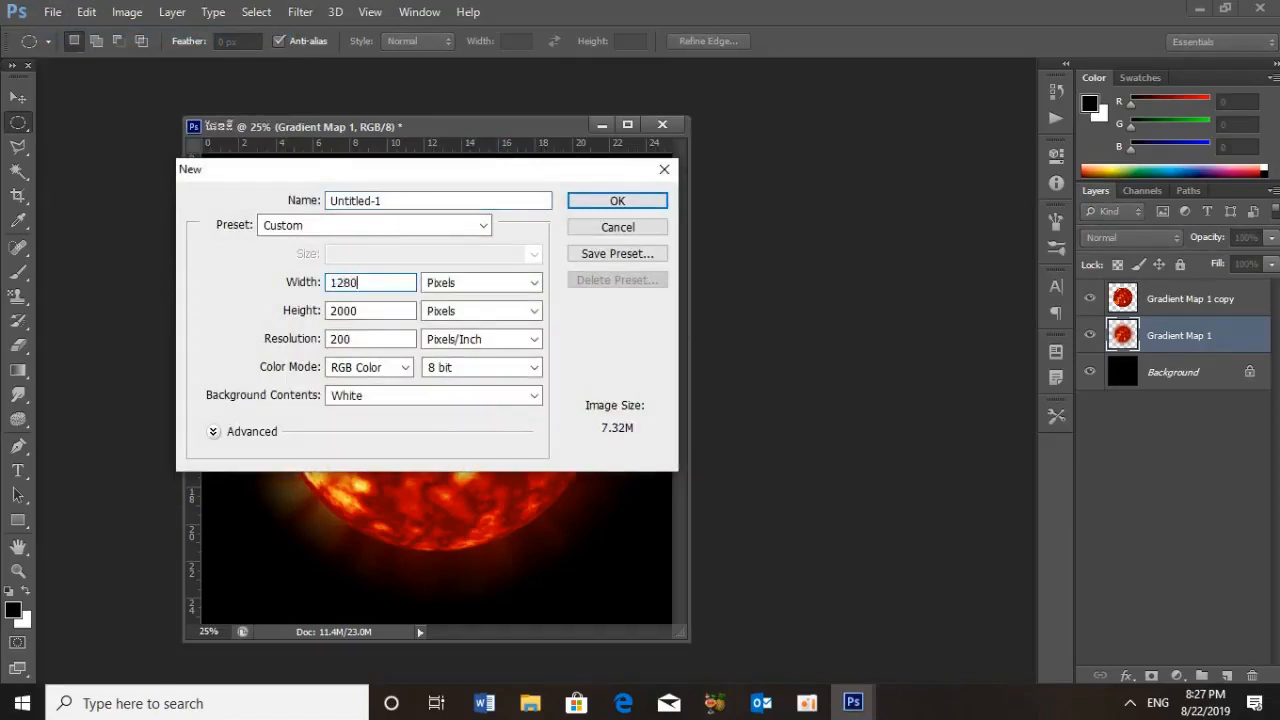
pyautogui.doubleClick(362, 311)
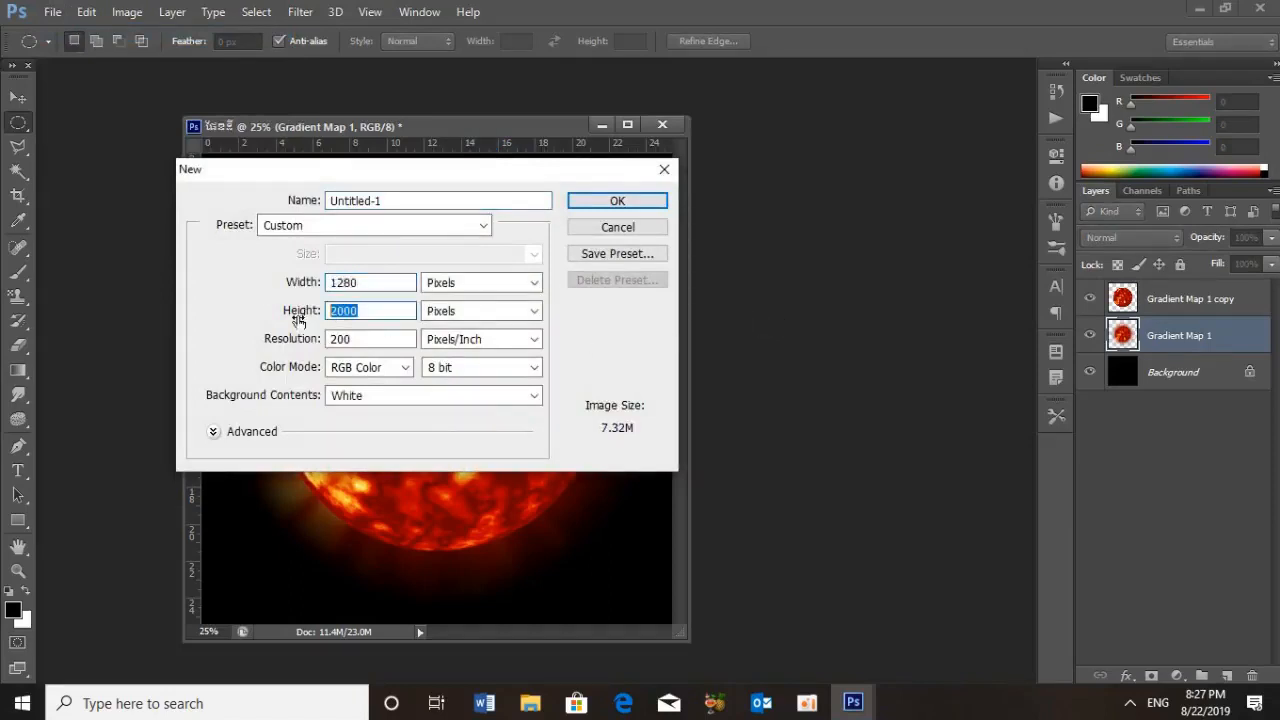
pyautogui.write('7200')
pyautogui.press('BackSpace')
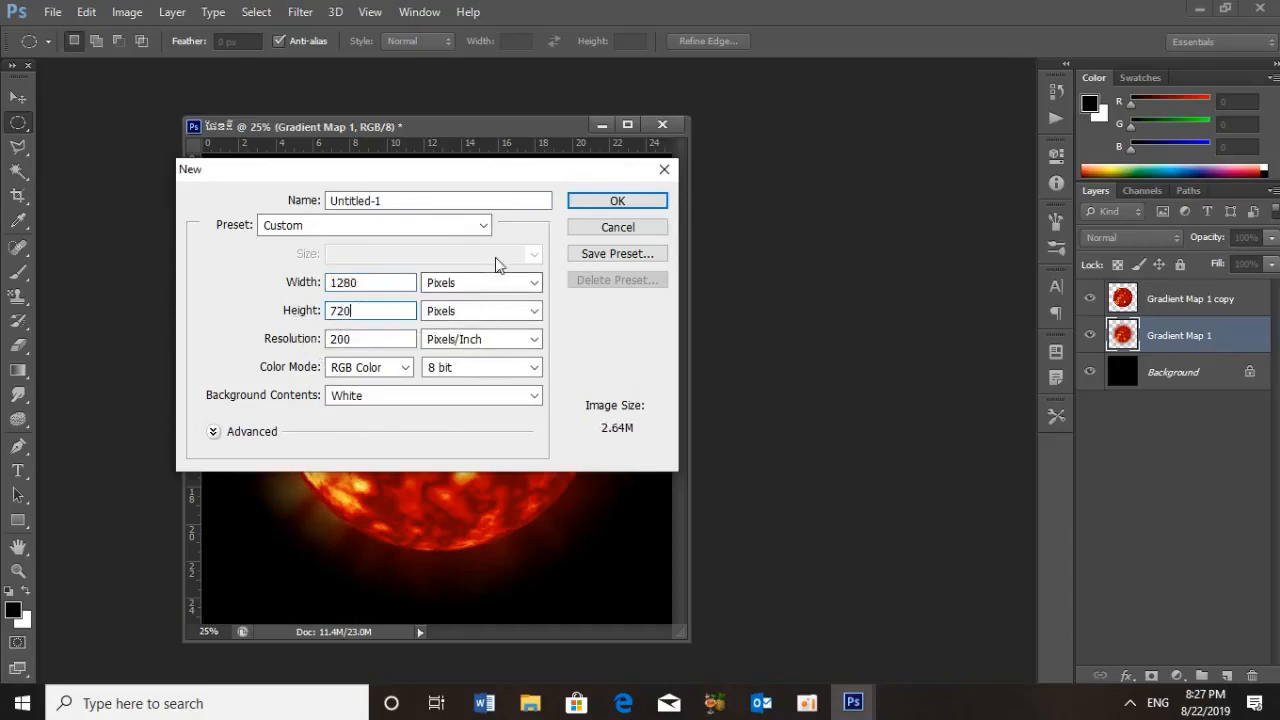
pyautogui.click(617, 203)
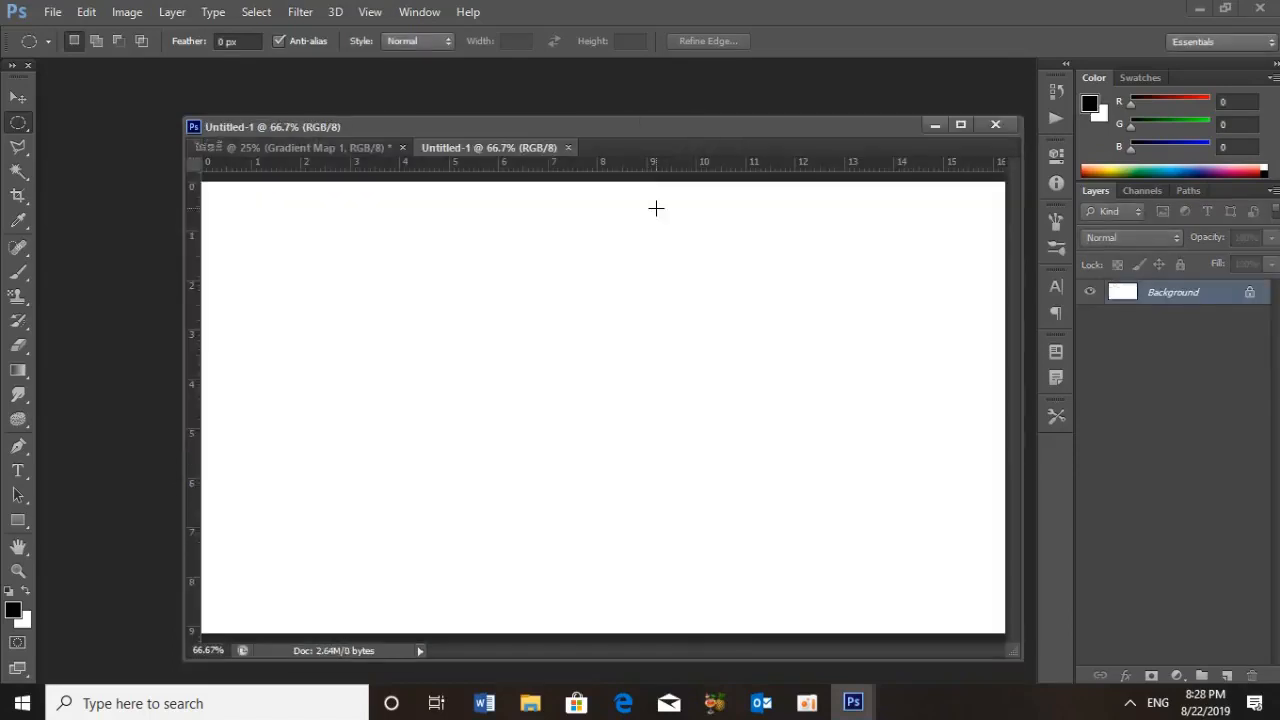
# Fill the new document's Background layer with black, keeping black as the foreground colour
pyautogui.press('x')
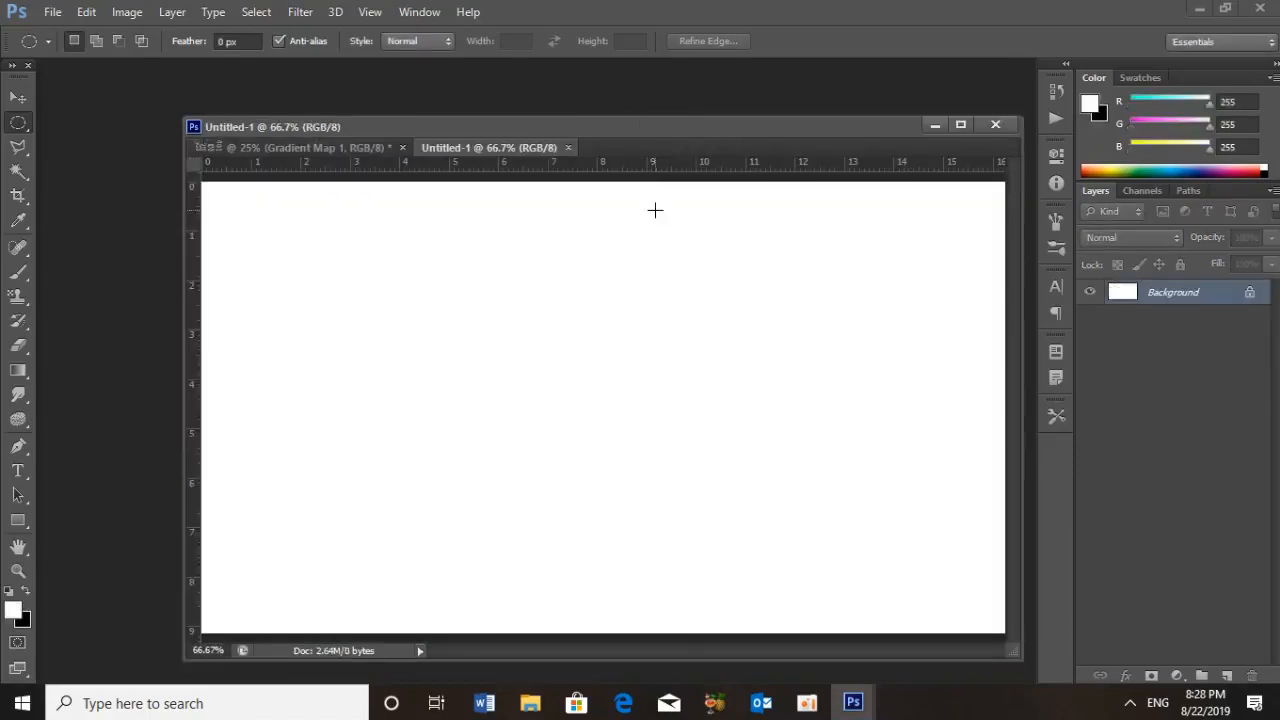
pyautogui.hotkey('ctrl', 'BackSpace')
pyautogui.press('x')
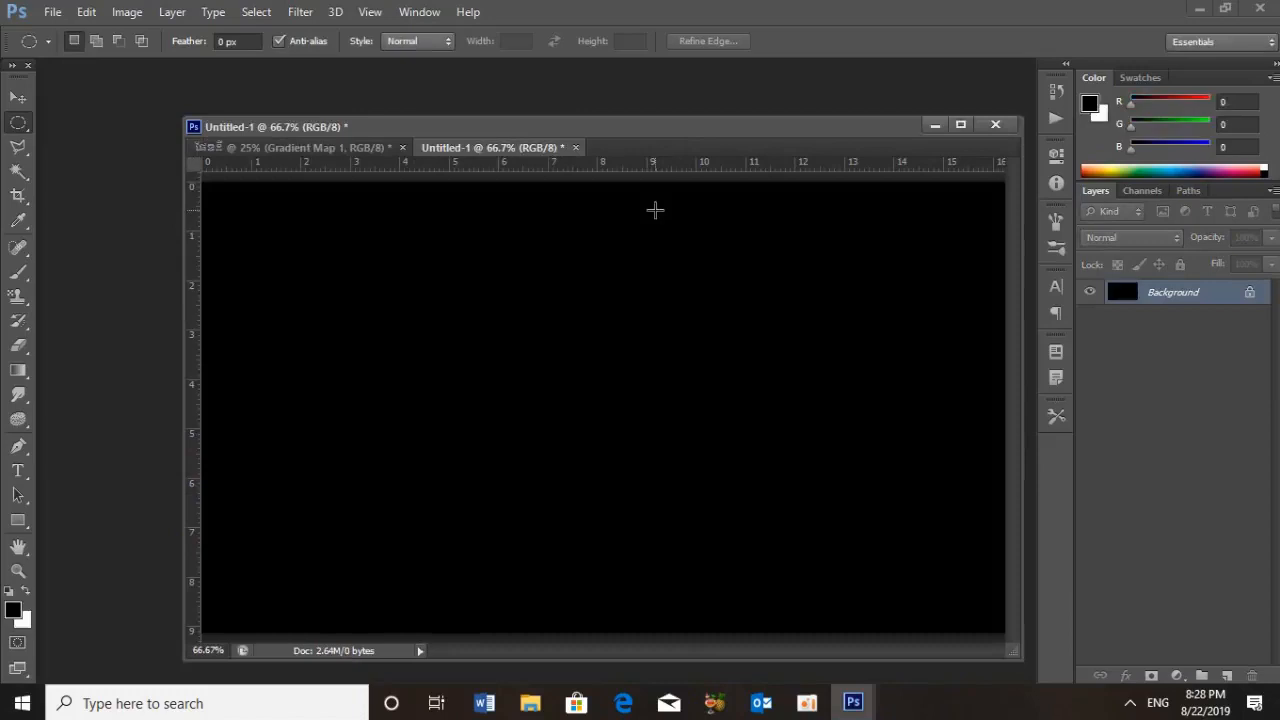
# Add 20% monochromatic noise with Gaussian distribution to the black Background layer
pyautogui.moveTo(530, 147); pyautogui.dragTo(530, 157)
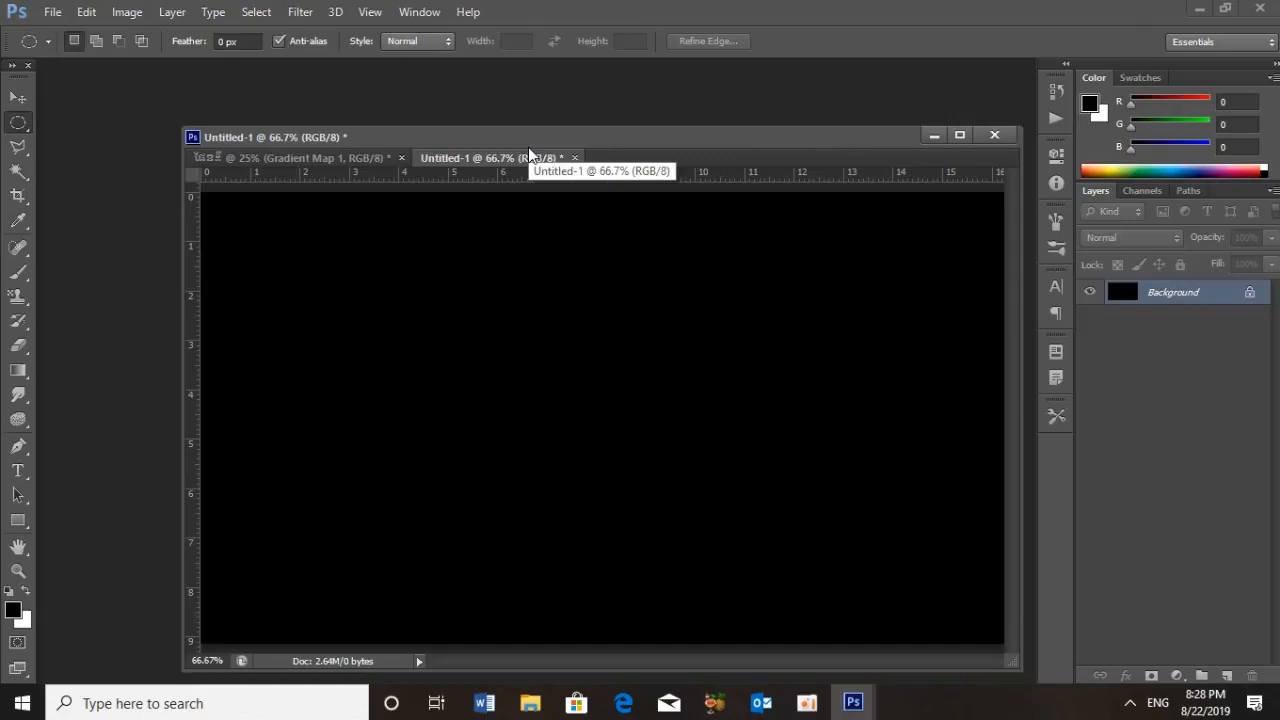
pyautogui.hotkey('ctrl', '0')
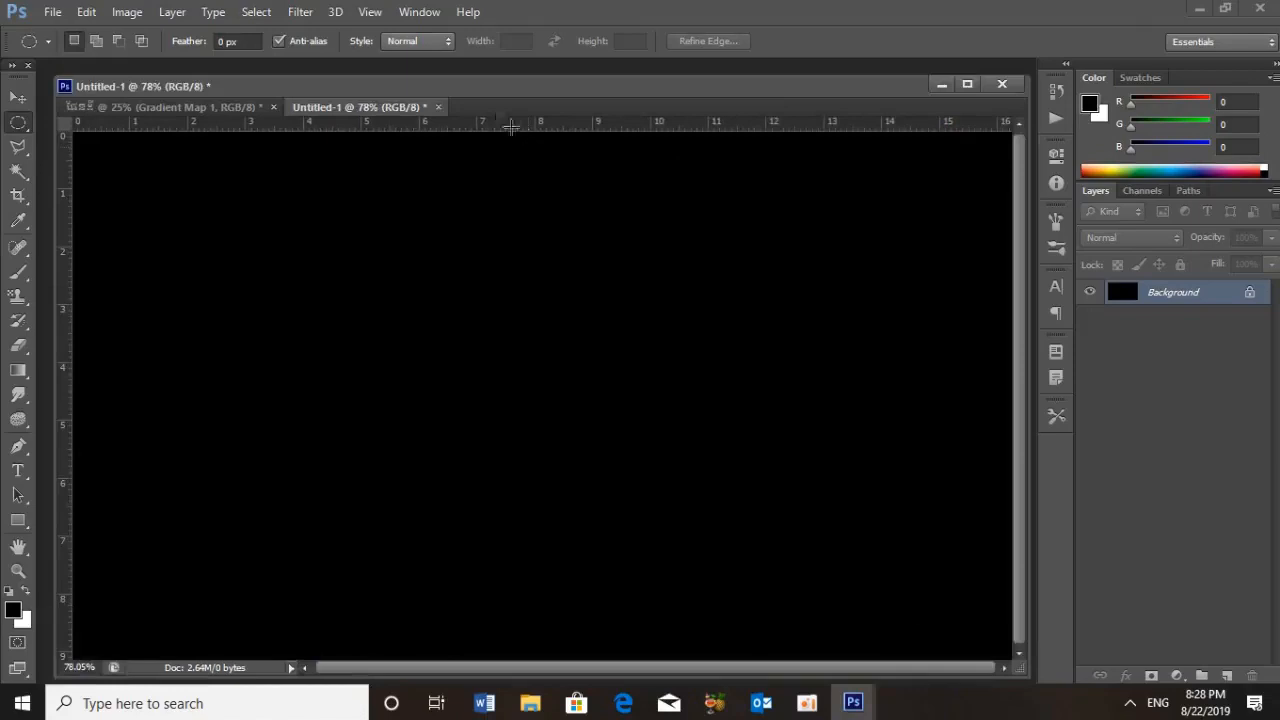
pyautogui.click(300, 12)
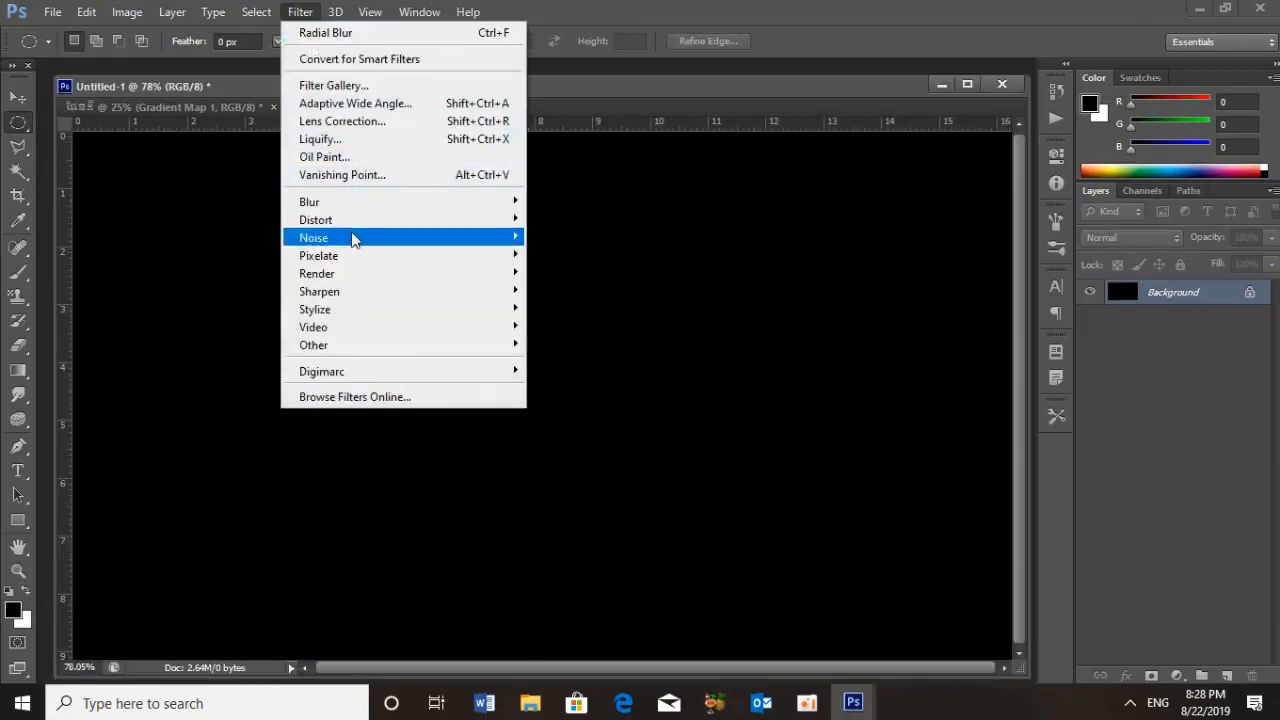
pyautogui.moveTo(393, 240)
pyautogui.click(580, 237)
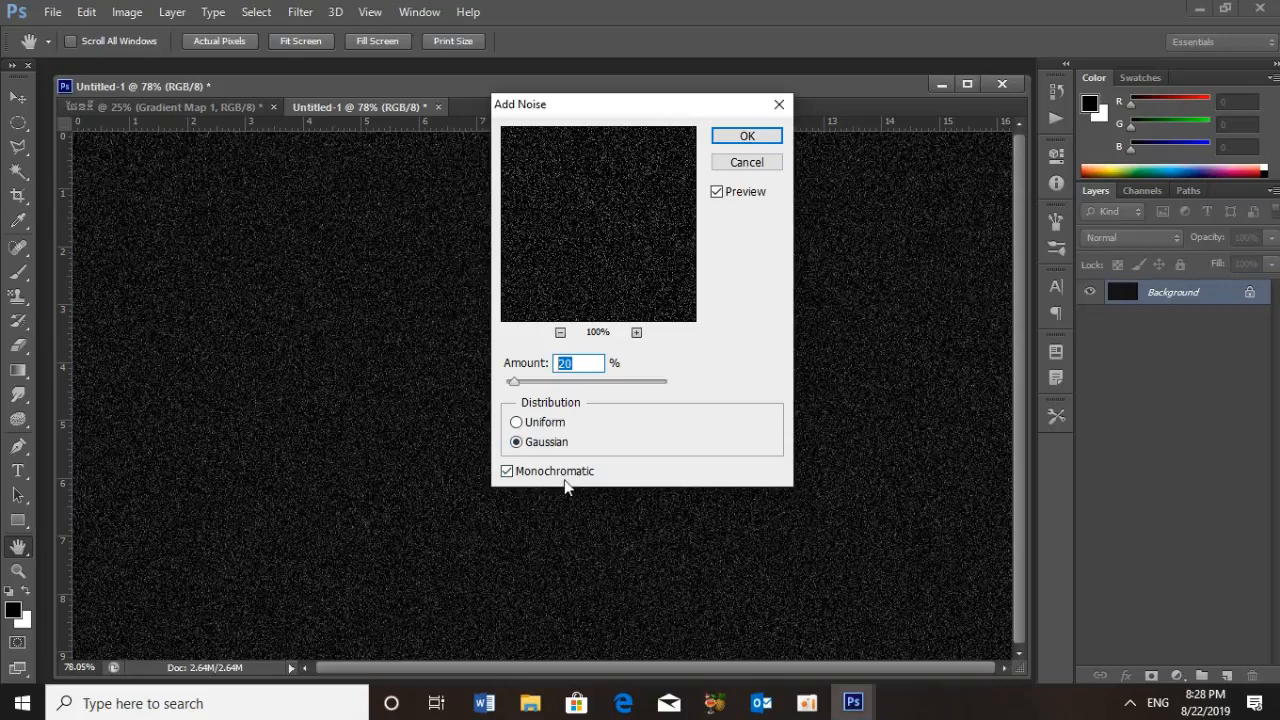
pyautogui.click(743, 137)
pyautogui.press('m')
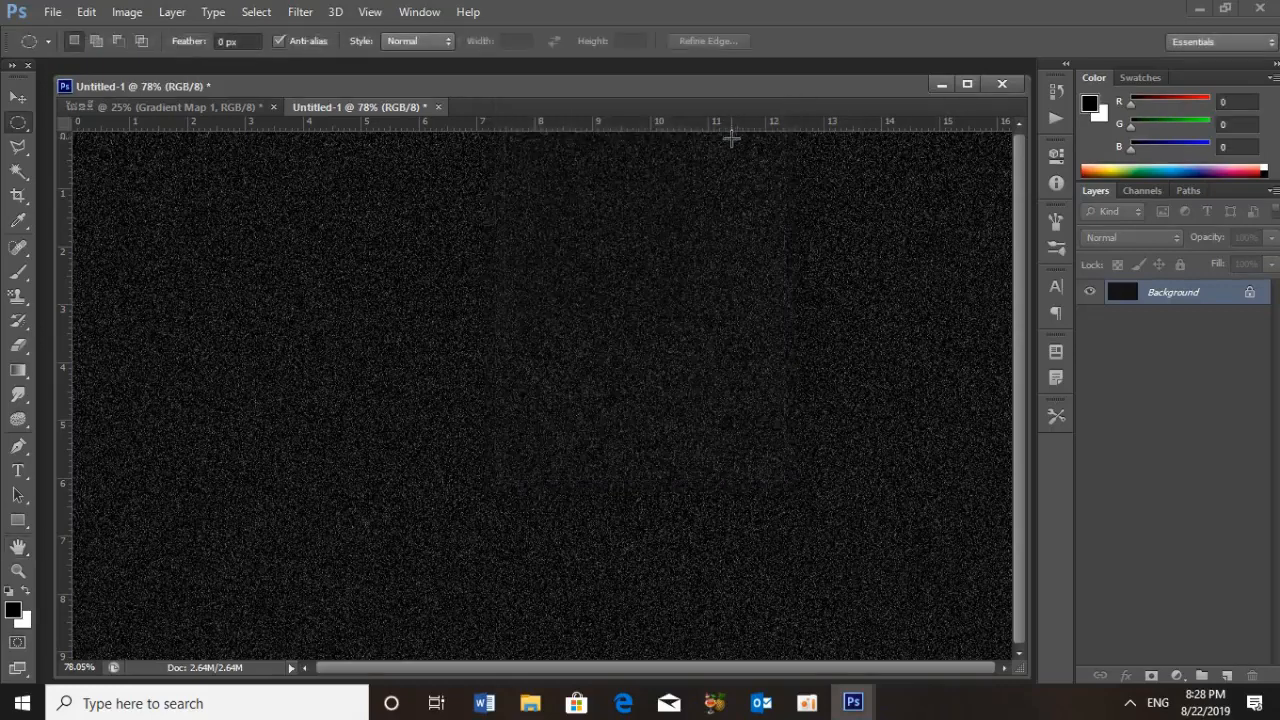
# Apply a Gaussian Blur with a radius of 0.3 pixels to the noisy Background layer
pyautogui.click(298, 12)
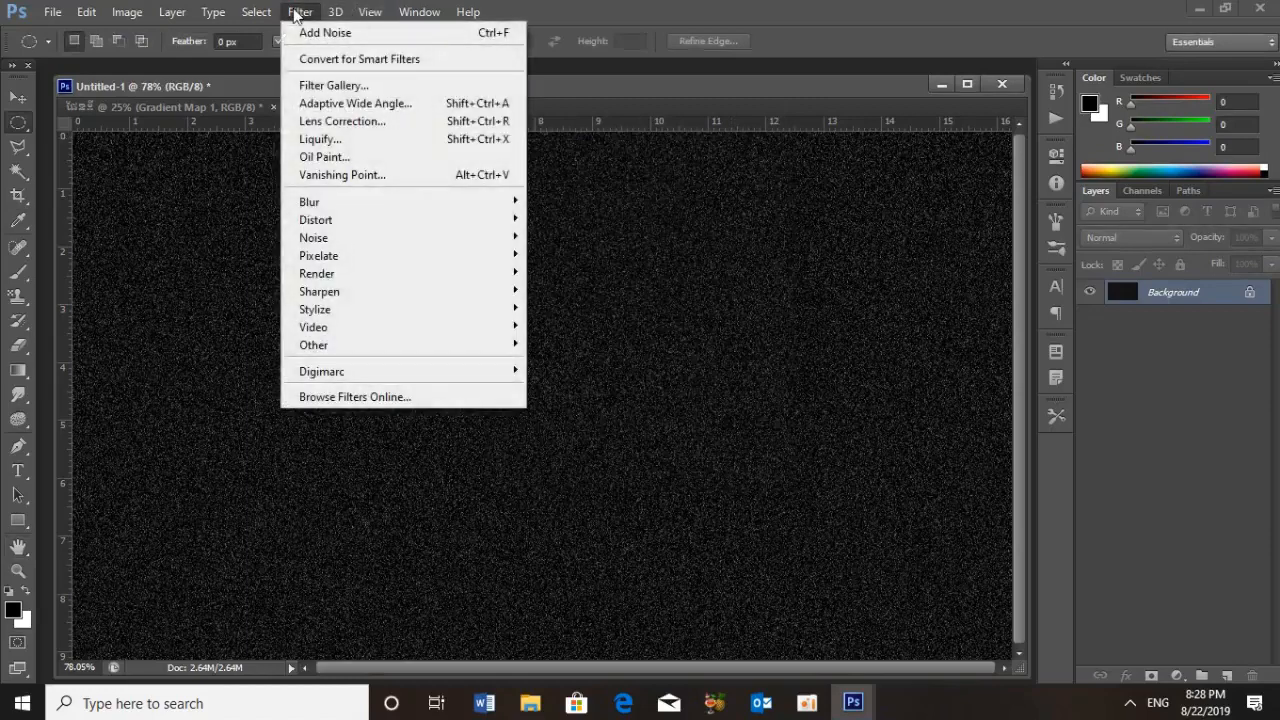
pyautogui.moveTo(418, 206)
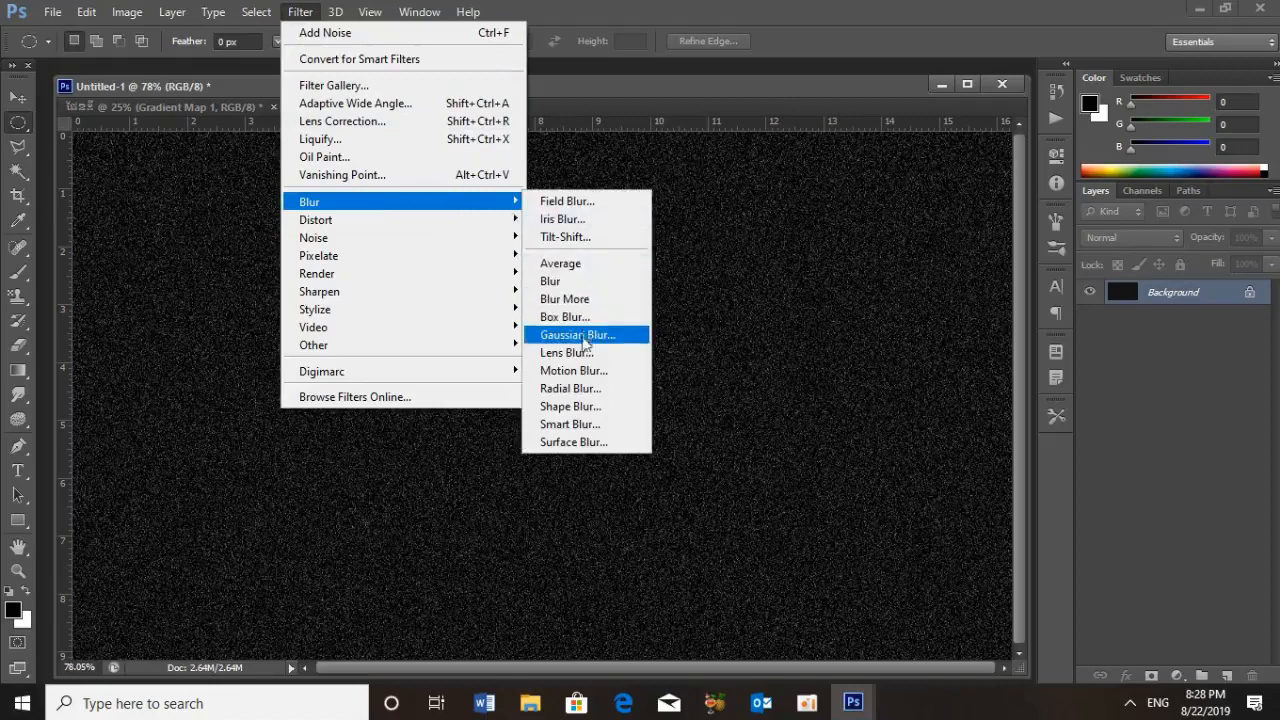
pyautogui.click(584, 339)
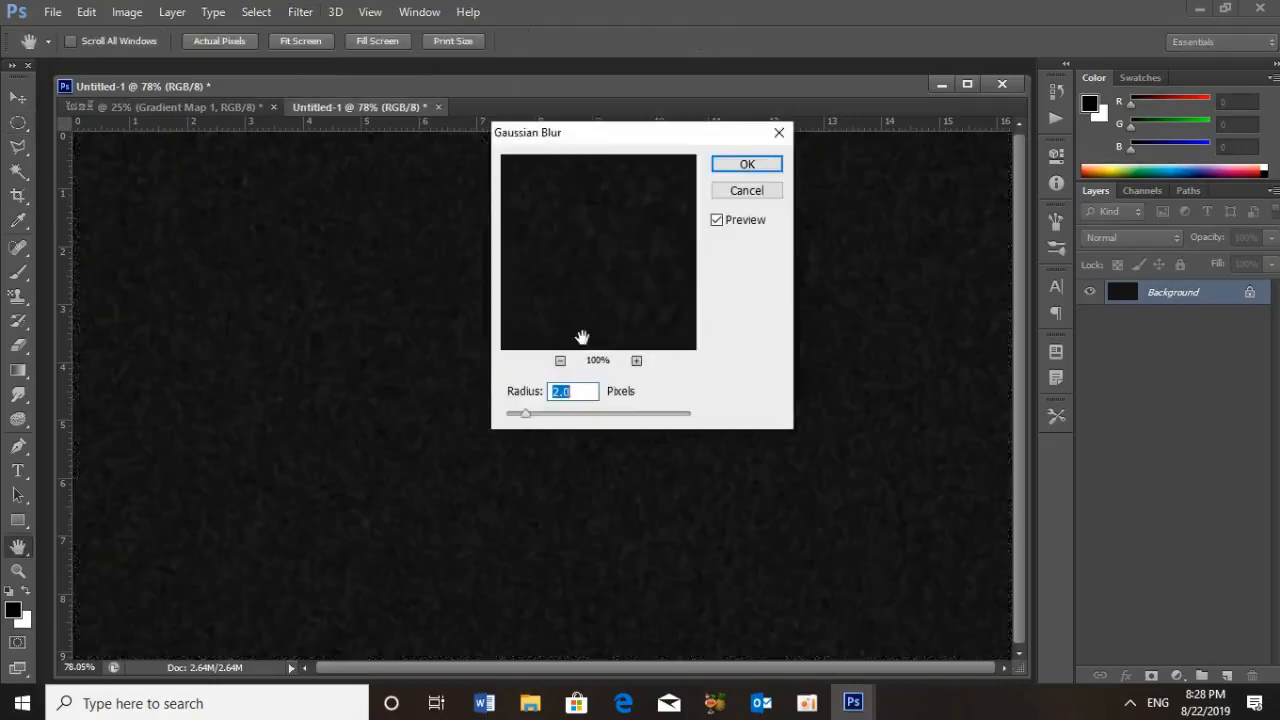
pyautogui.write('.3')
pyautogui.click(742, 170)
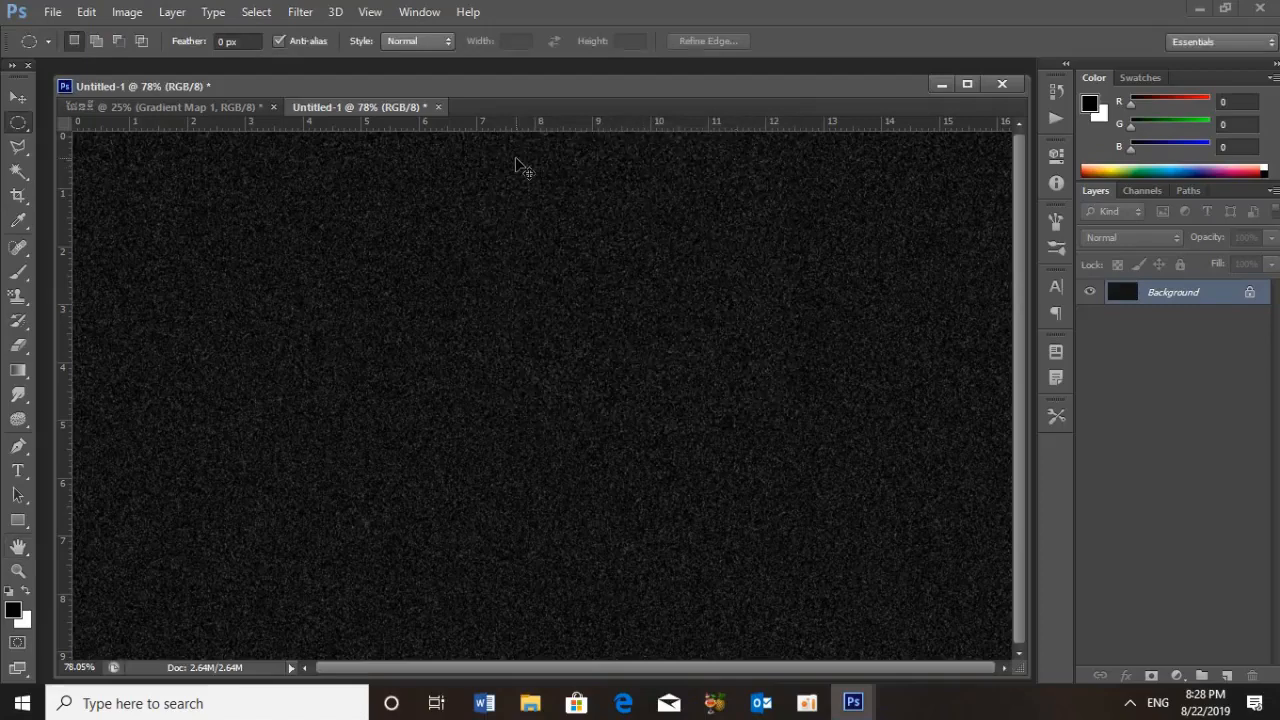
# Adjust the Background's Levels with a black input of 58 and a white input of 120 to leave sparse stars
pyautogui.hotkey('ctrl', 'l')
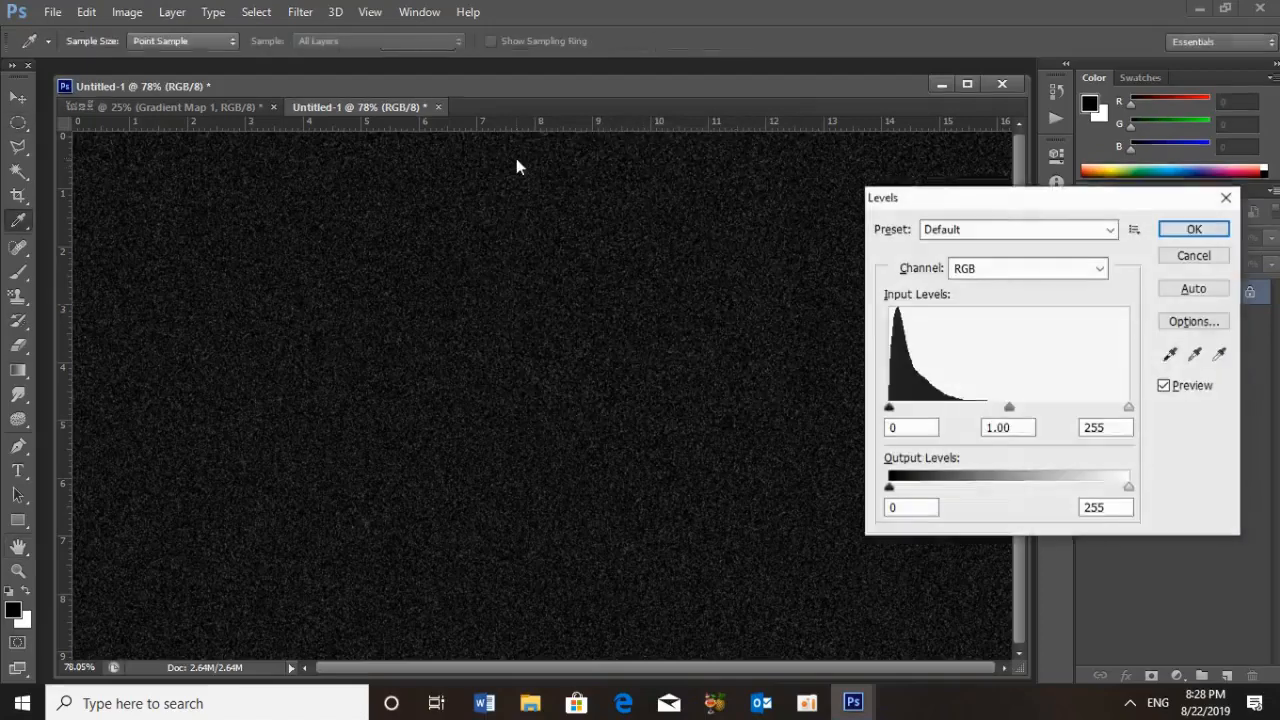
pyautogui.click(934, 428)
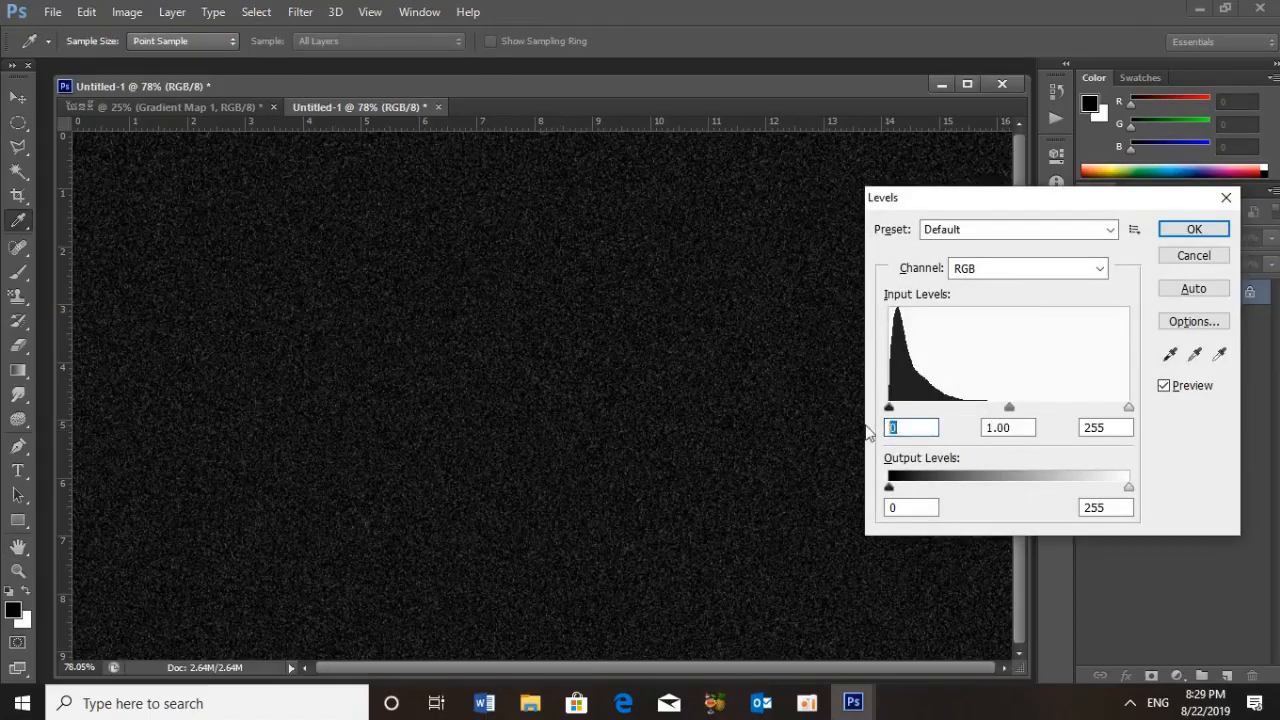
pyautogui.write('58')
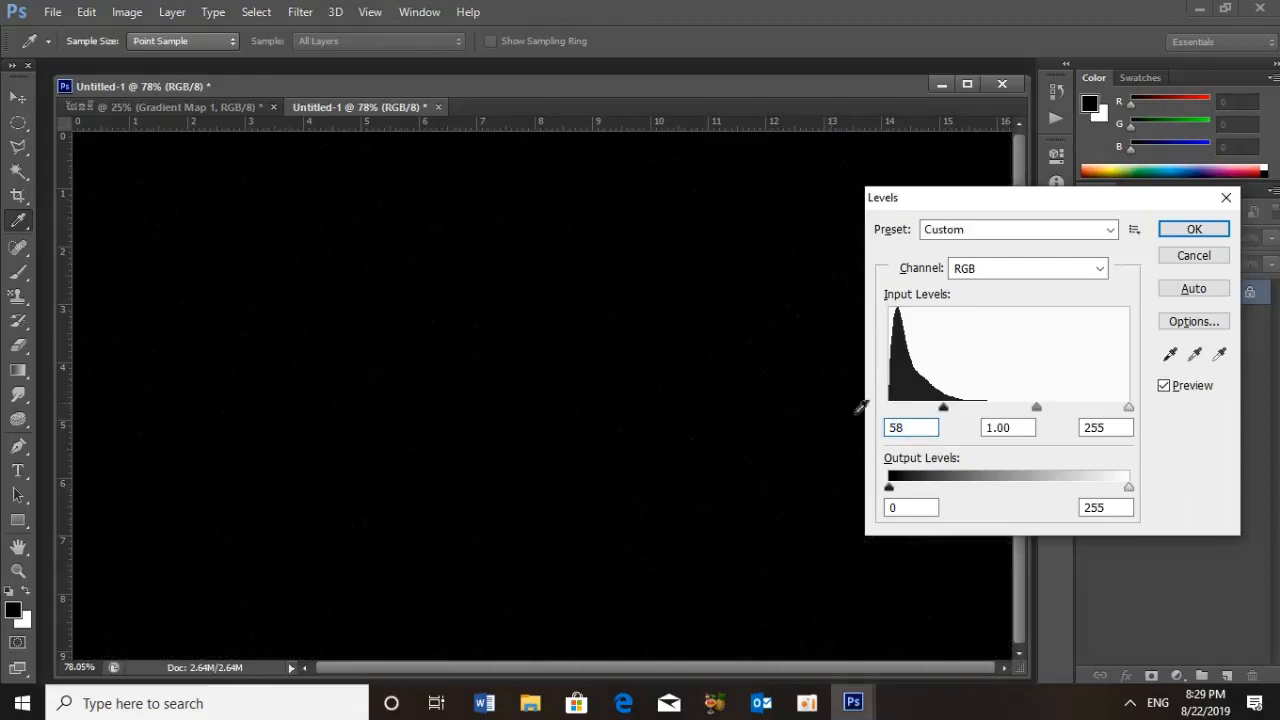
pyautogui.click(1119, 427)
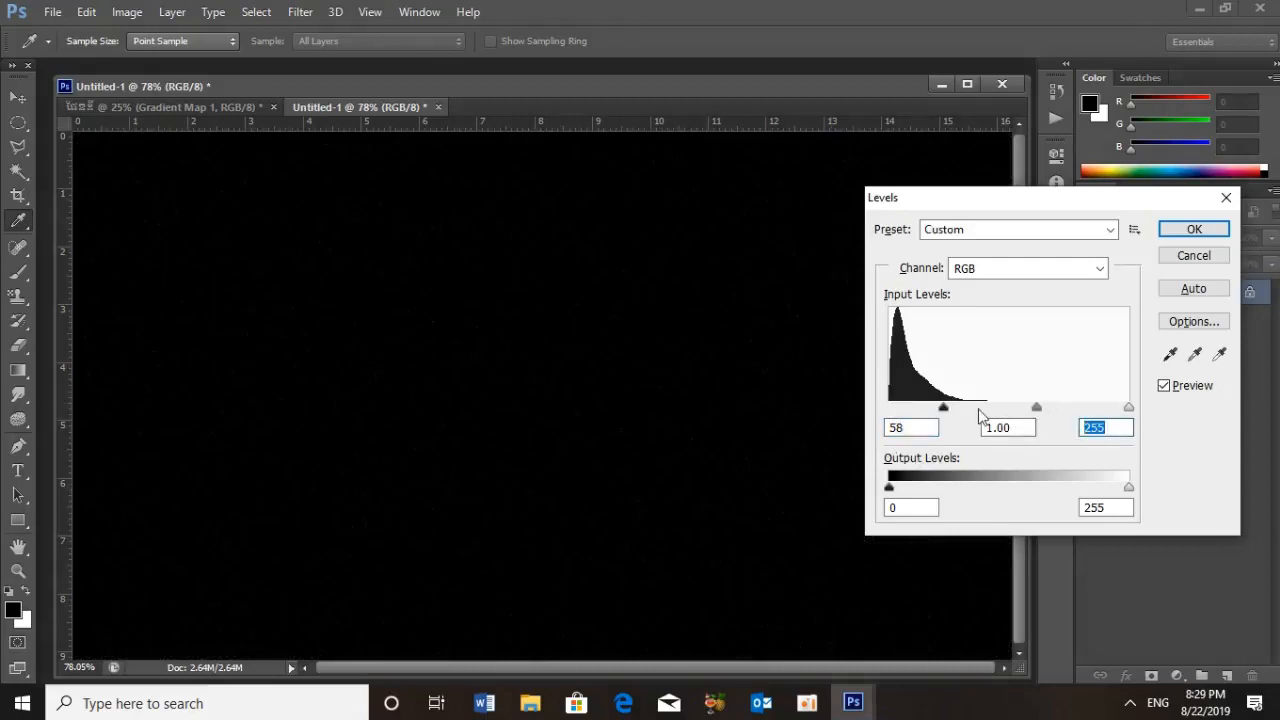
pyautogui.write('120')
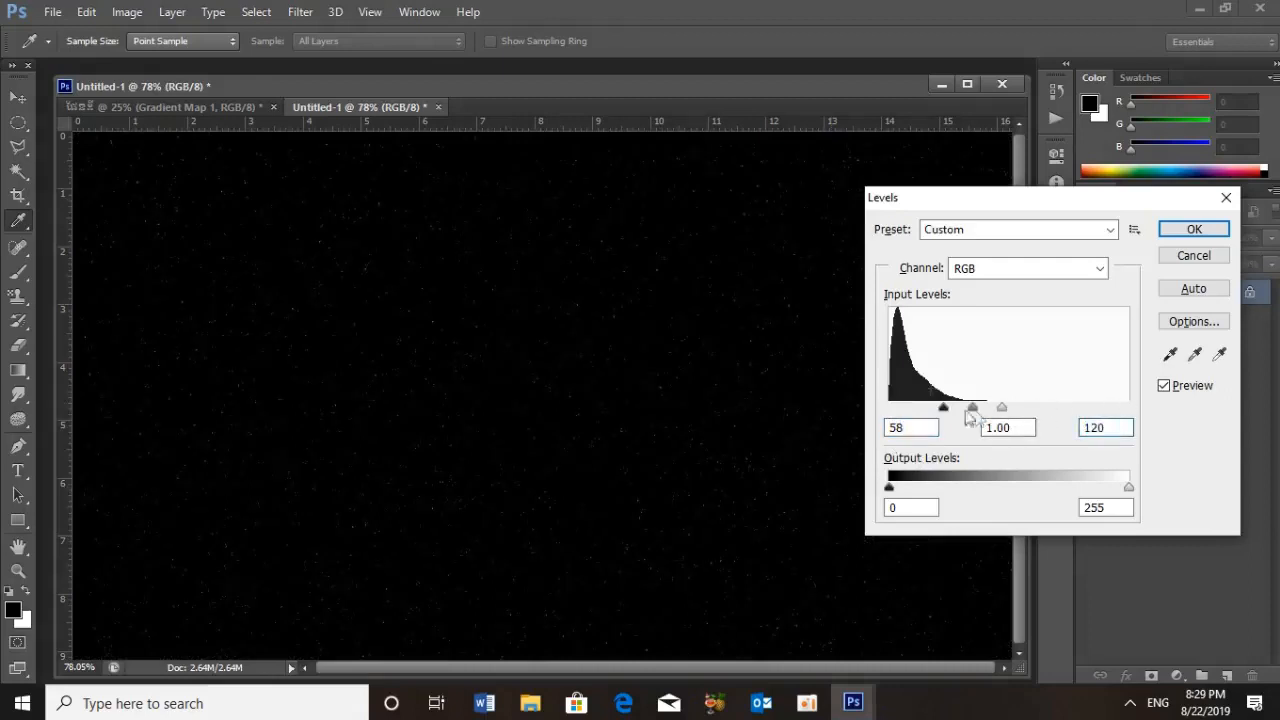
pyautogui.click(1197, 231)
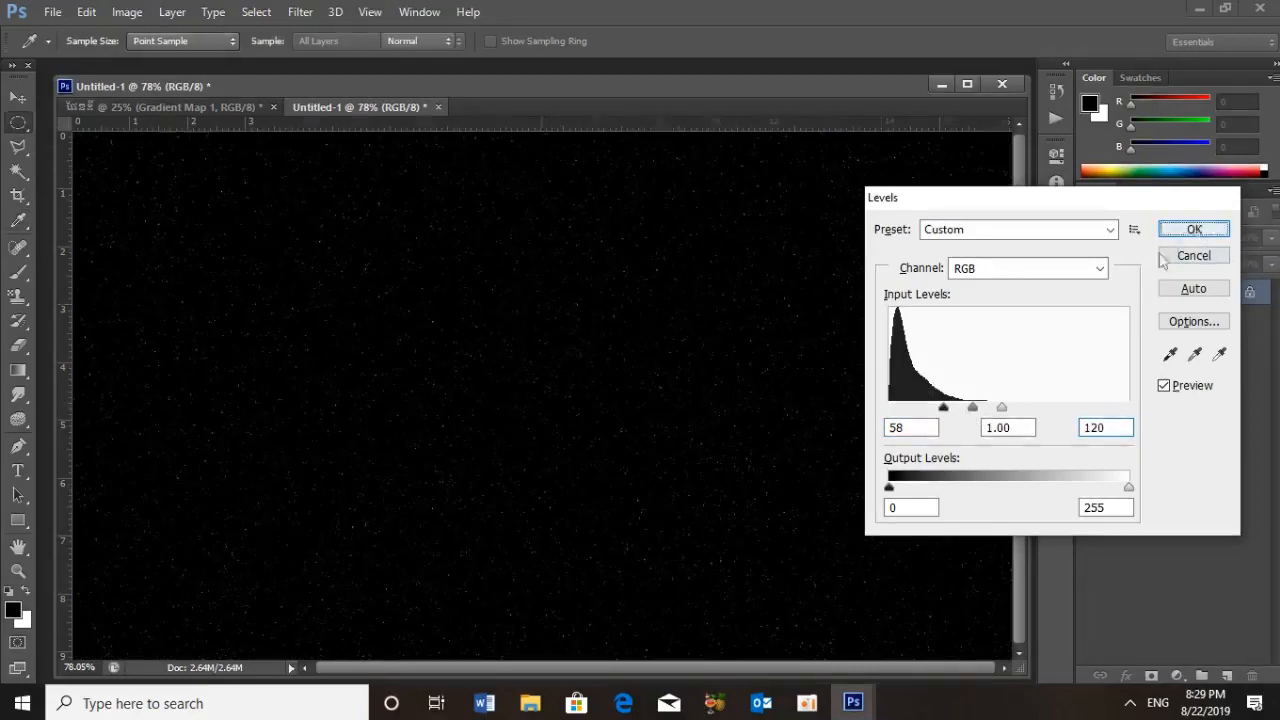
pyautogui.press('m')
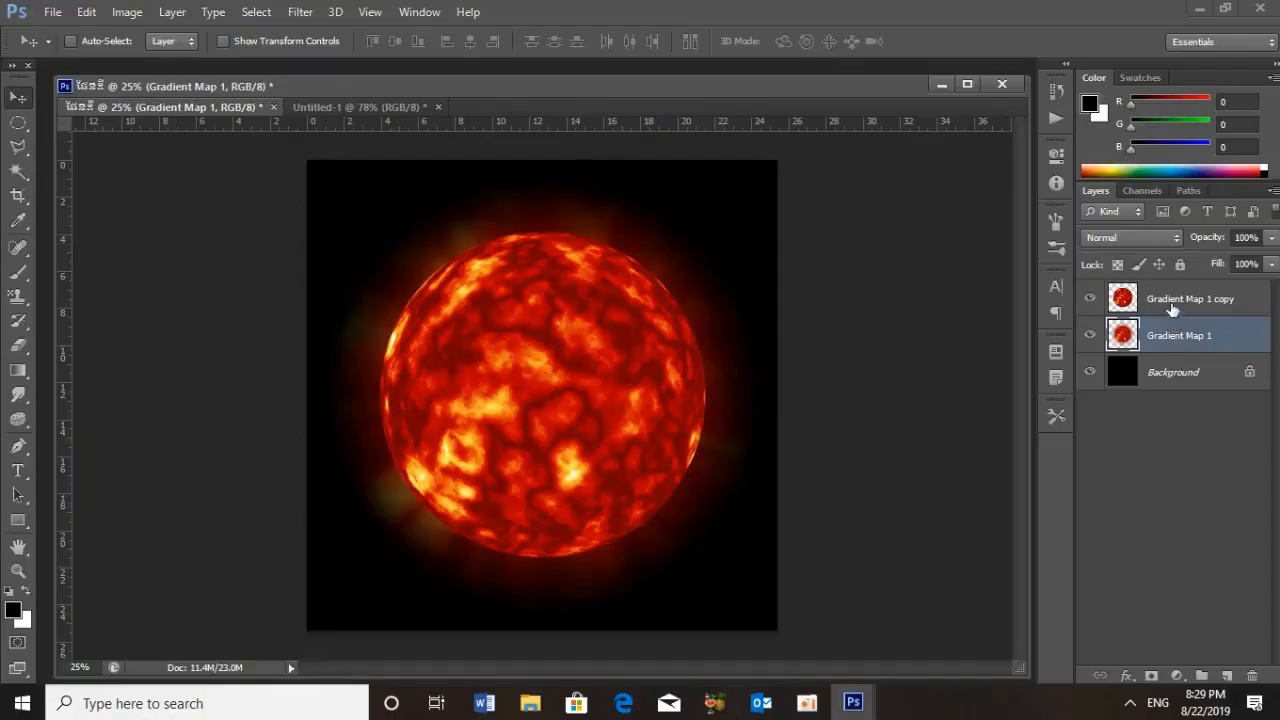
# Copy both sun layers together into the Untitled-1 star document, placing them so the sun's upper part fills the canvas
pyautogui.keyDown('shift'); pyautogui.click(1172, 300); pyautogui.keyUp('shift')
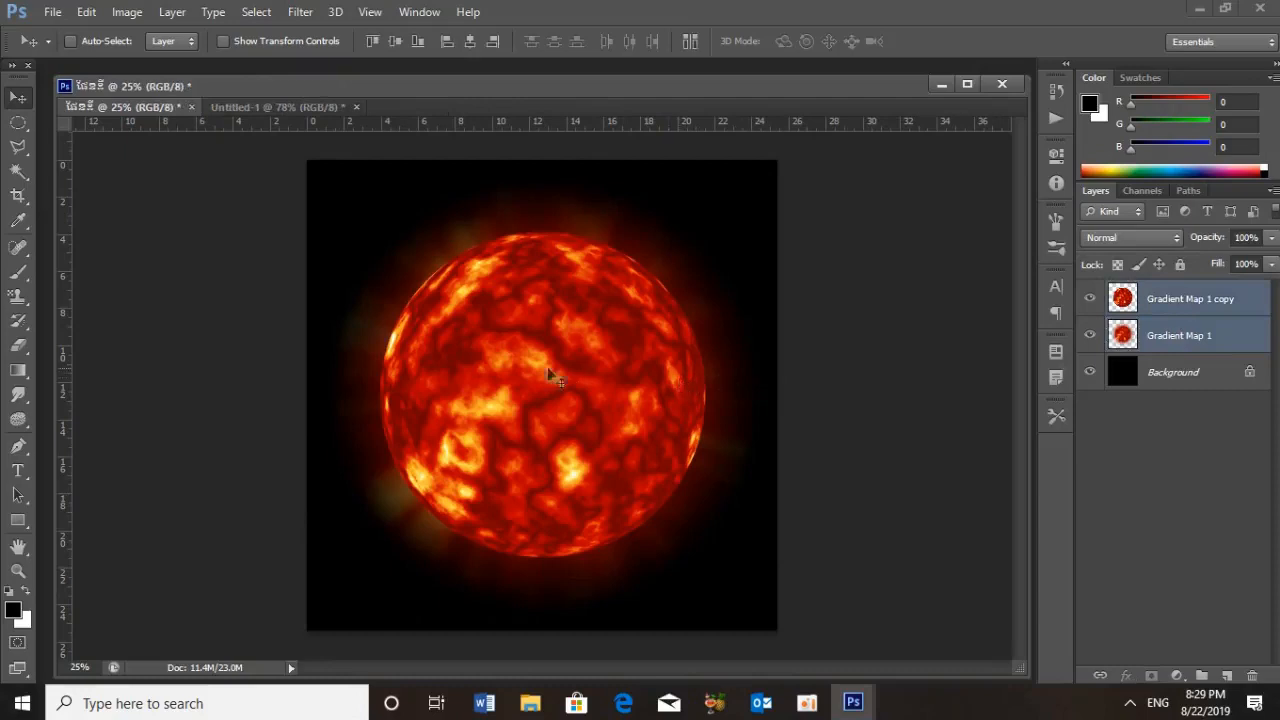
pyautogui.moveTo(519, 381)
pyautogui.mouseDown()
pyautogui.moveTo(446, 323)
pyautogui.moveTo(521, 362)
pyautogui.mouseUp()
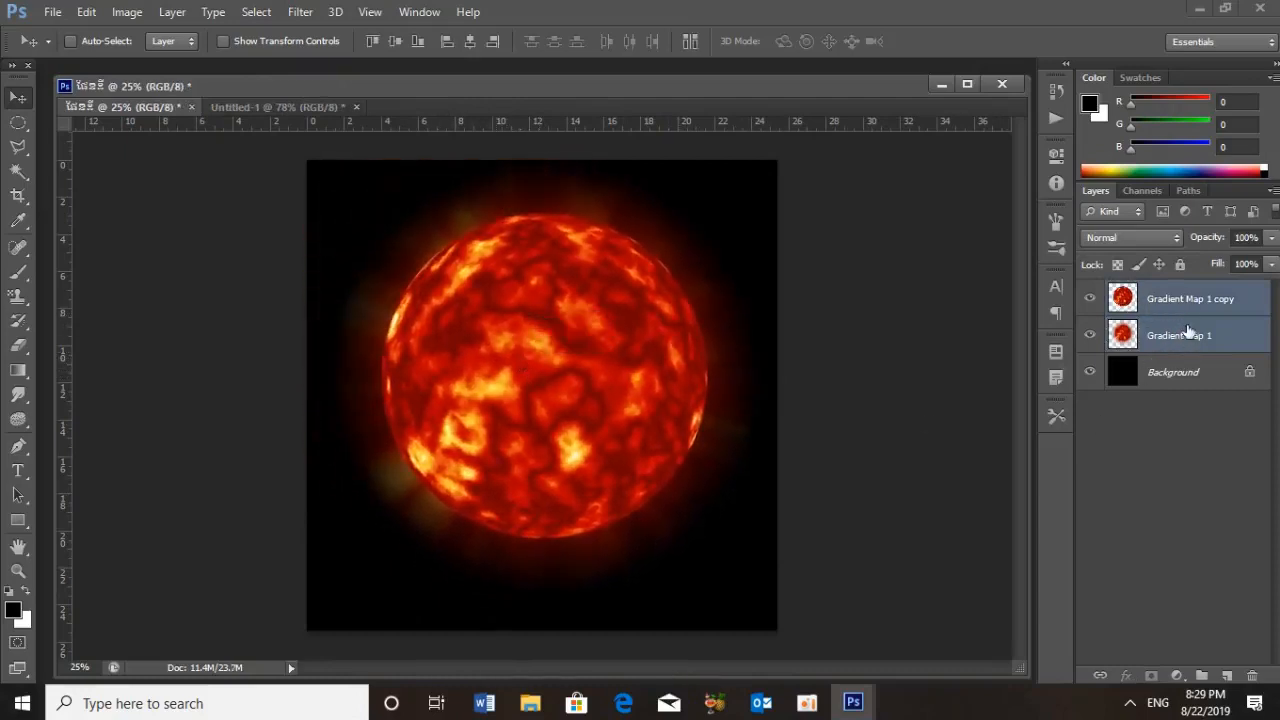
pyautogui.moveTo(592, 365); pyautogui.dragTo(516, 437)
pyautogui.moveTo(434, 305); pyautogui.dragTo(570, 515)
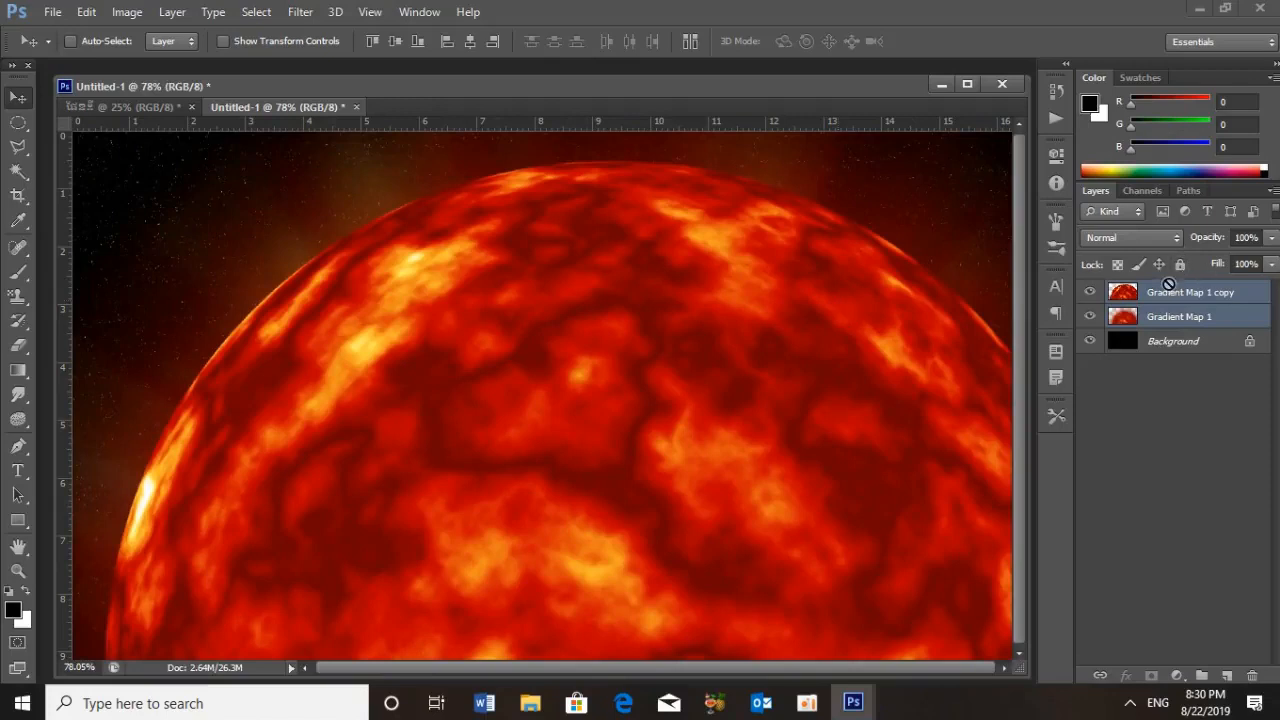
# Duplicate both selected sun layers and rename the uppermost copy "Good Sun"
pyautogui.hotkey('ctrl', 'j')
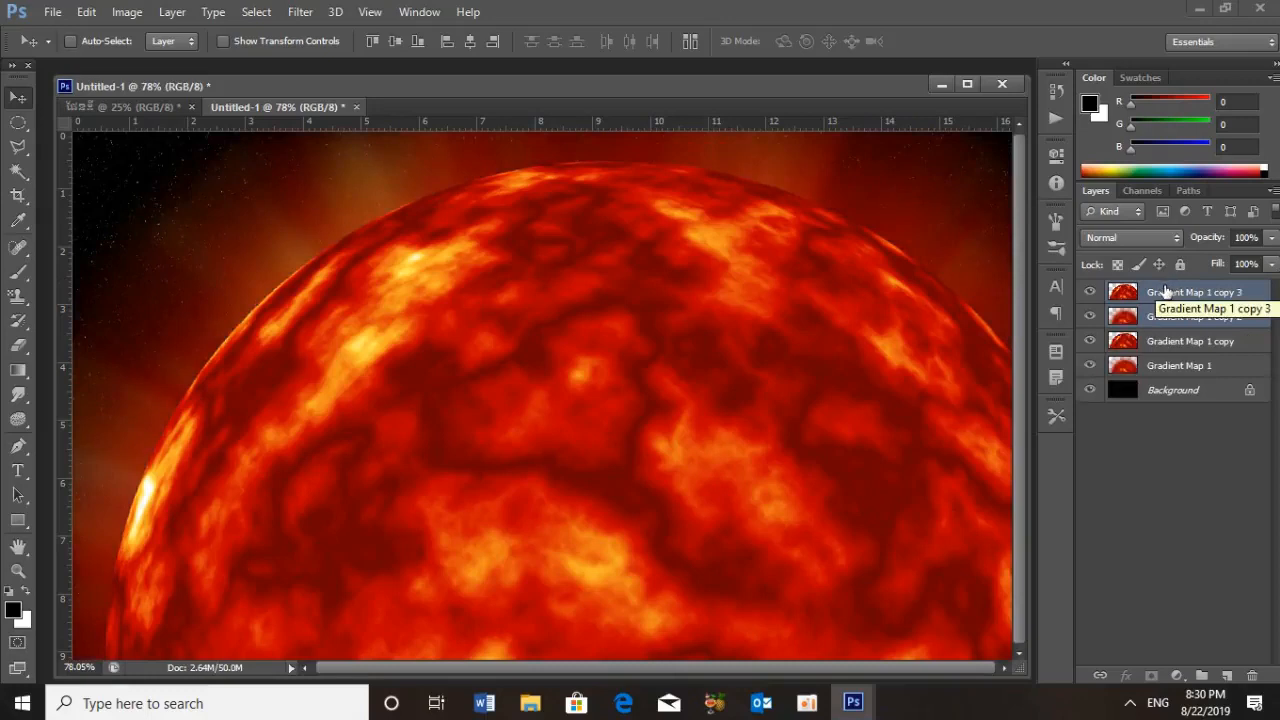
pyautogui.doubleClick(1216, 293)
pyautogui.press('BackSpace')
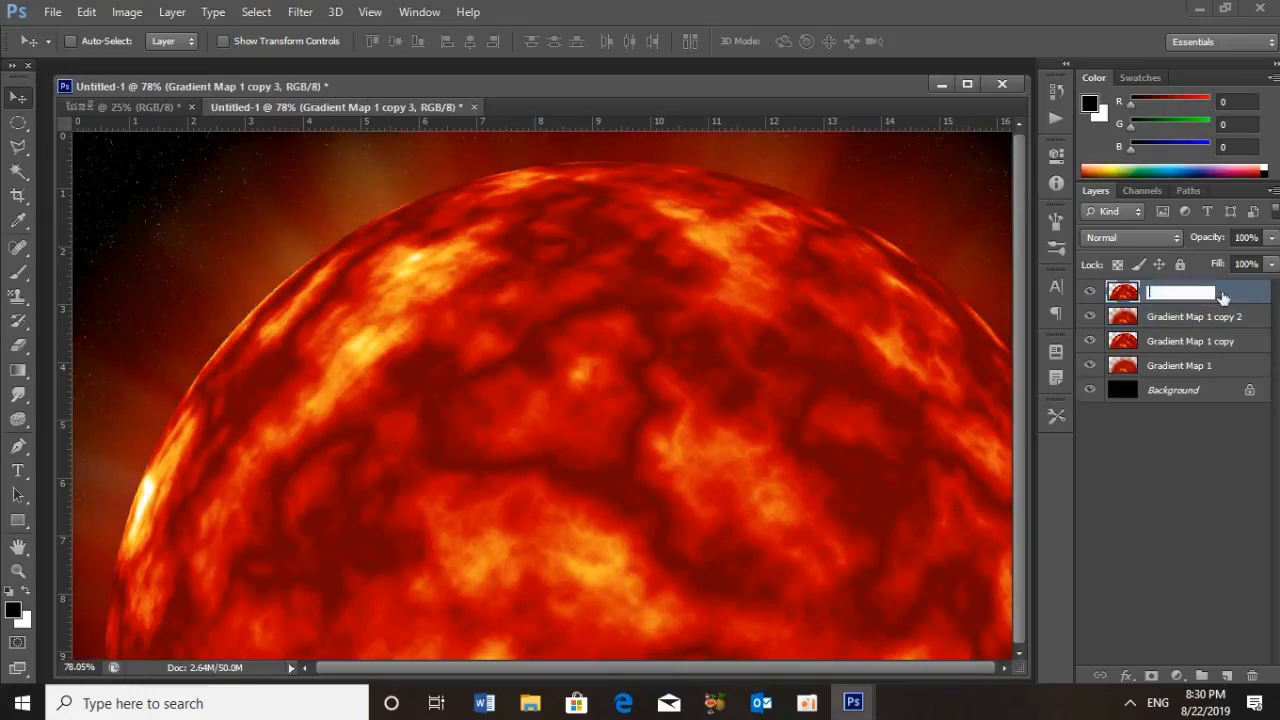
pyautogui.write('Good Sun')
# Rename the Gradient Map 1 copy 2 layer "Sun"
pyautogui.click(1199, 326)
pyautogui.doubleClick(1199, 322)
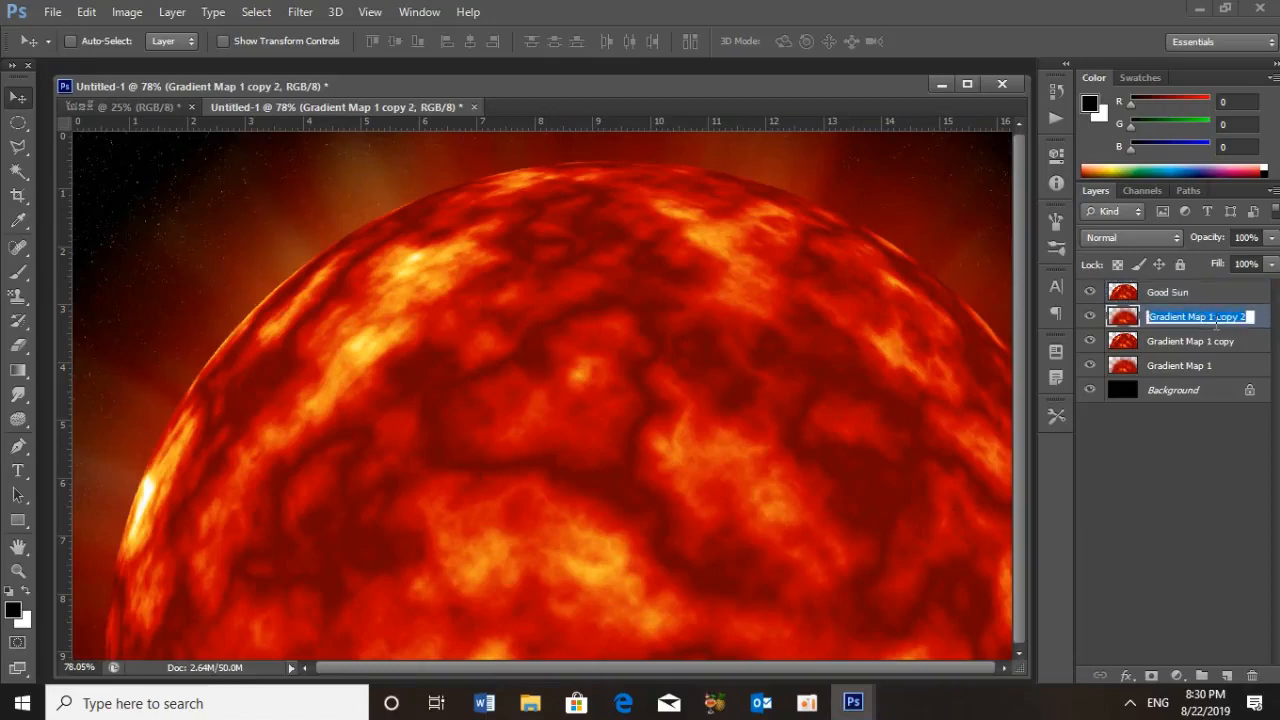
pyautogui.press('BackSpace')
pyautogui.write('Sun')
pyautogui.click(1210, 300)
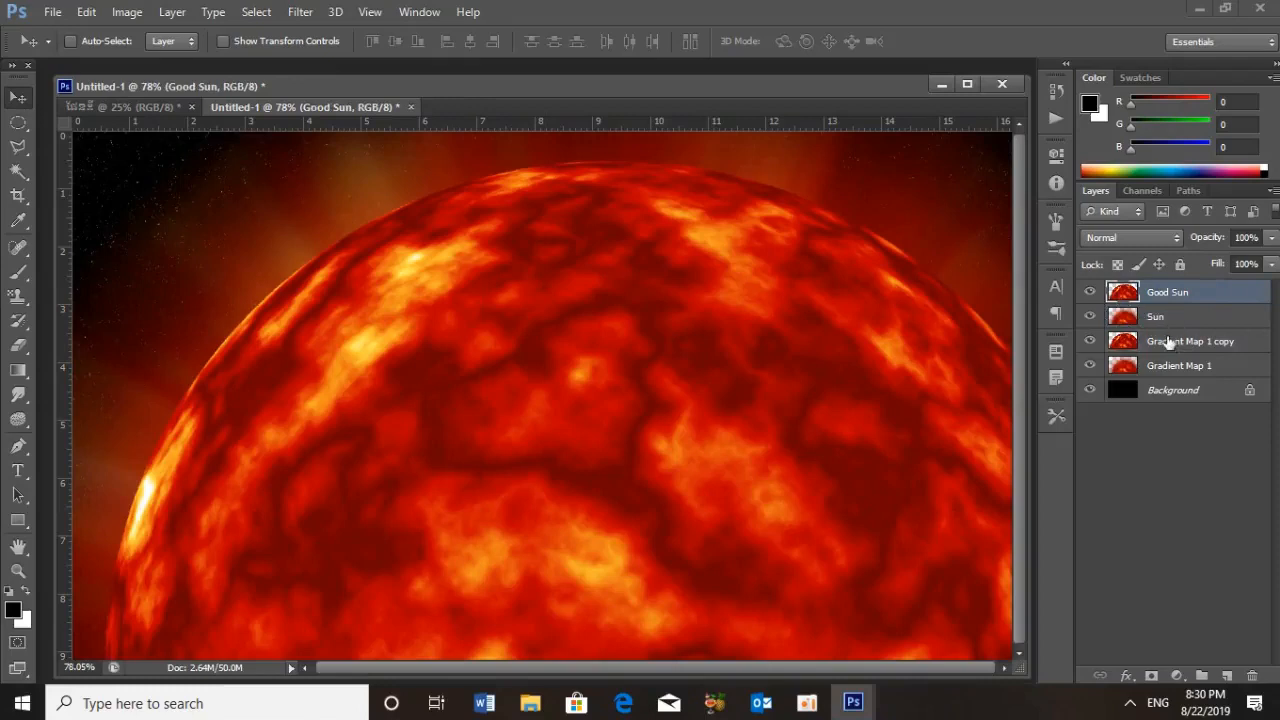
# Add an Outer Glow layer style to the Gradient Map 1 copy layer and show its settings
pyautogui.click(1169, 342)
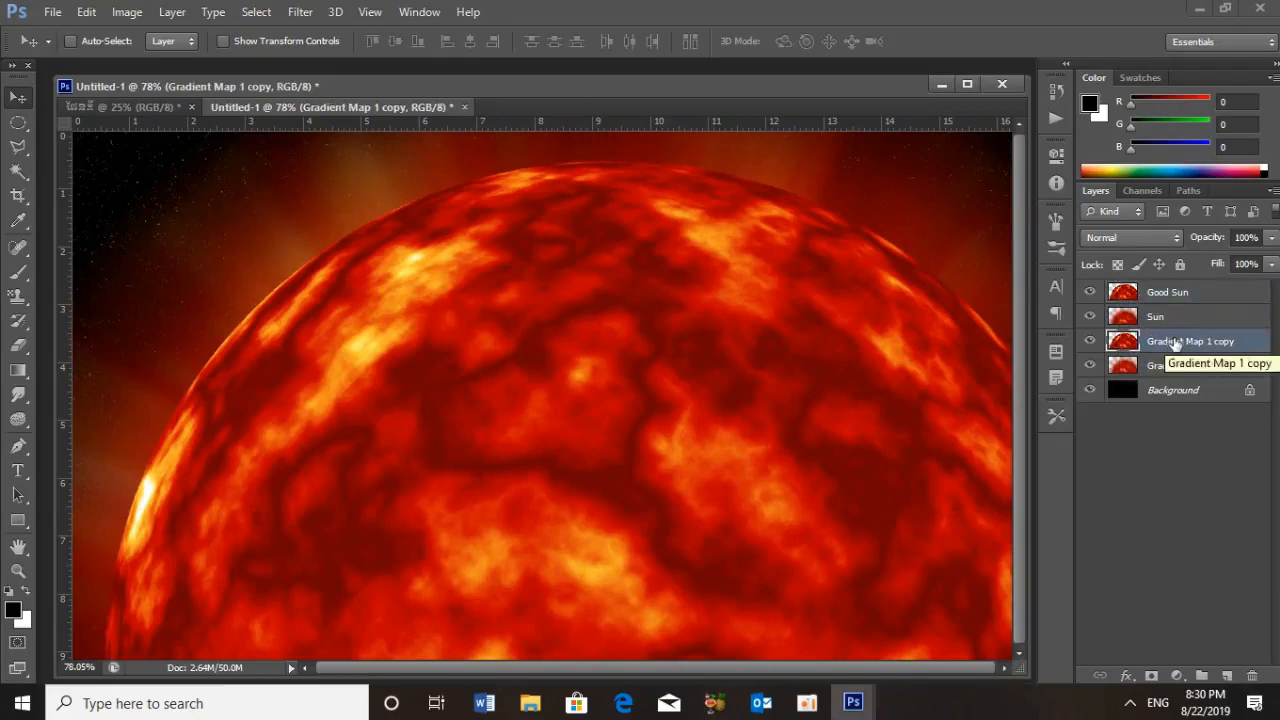
pyautogui.doubleClick(1176, 342)
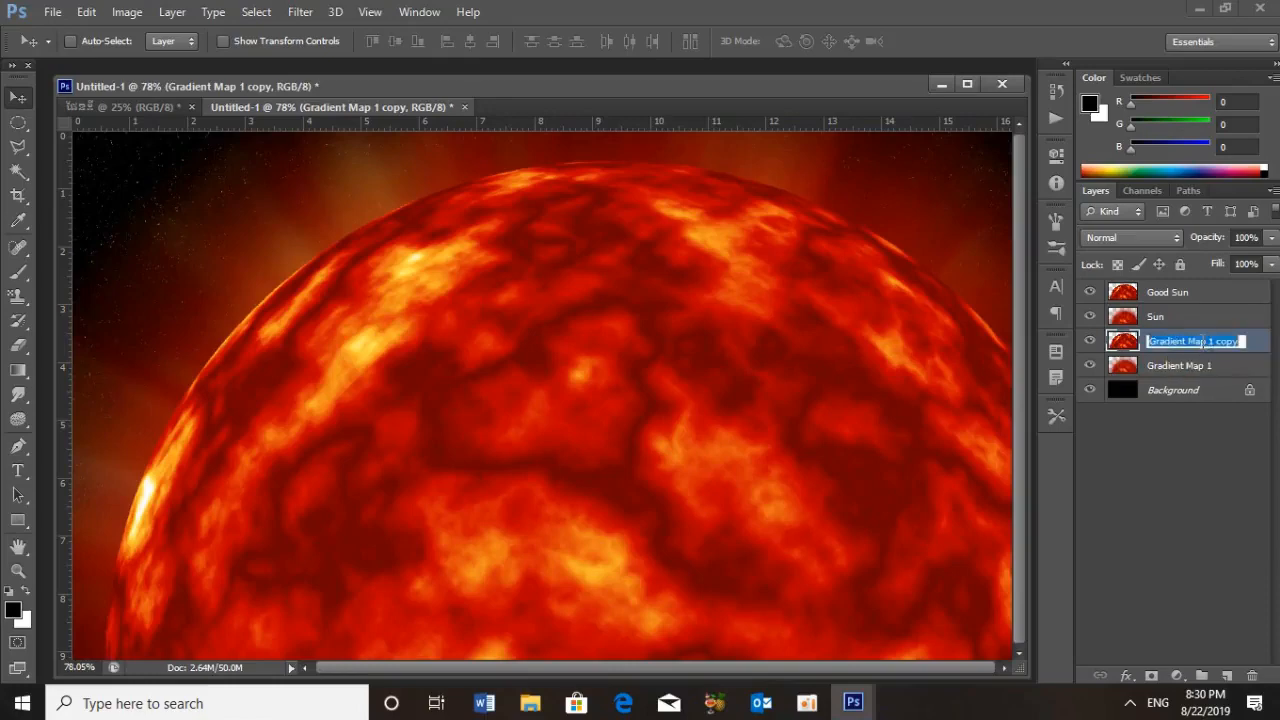
pyautogui.click(1259, 349)
pyautogui.doubleClick(1259, 349)
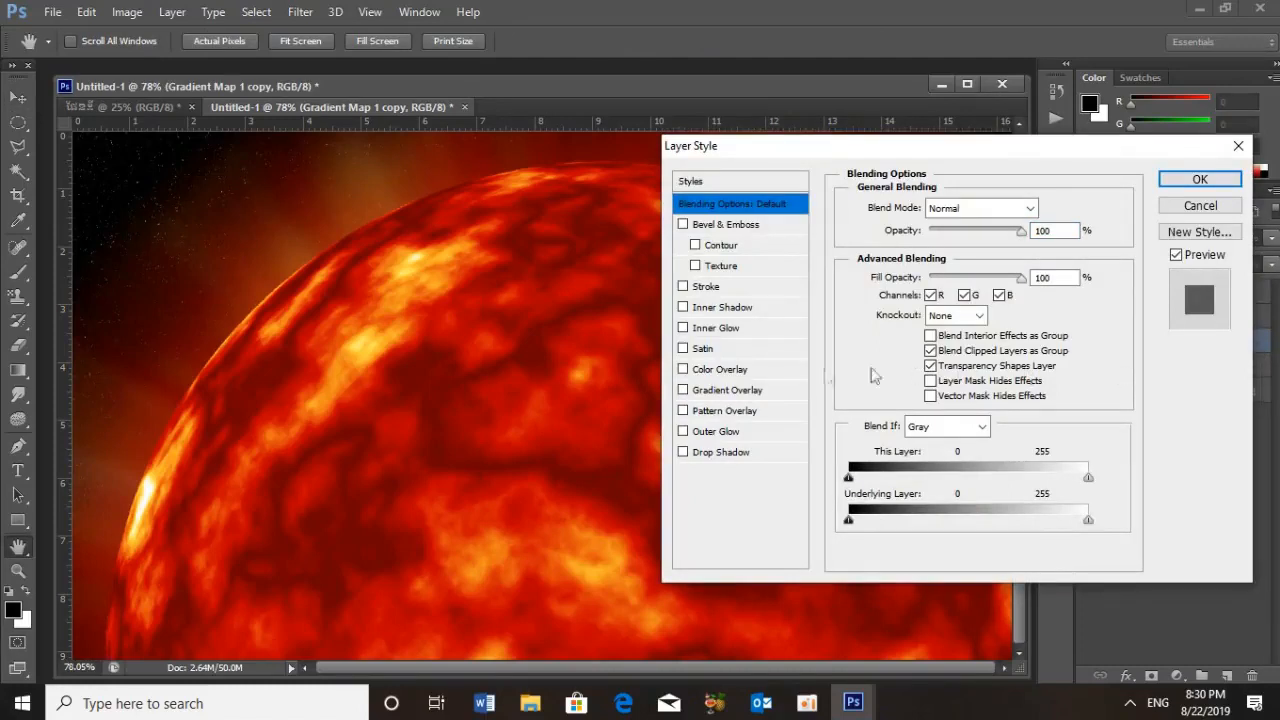
pyautogui.click(683, 431)
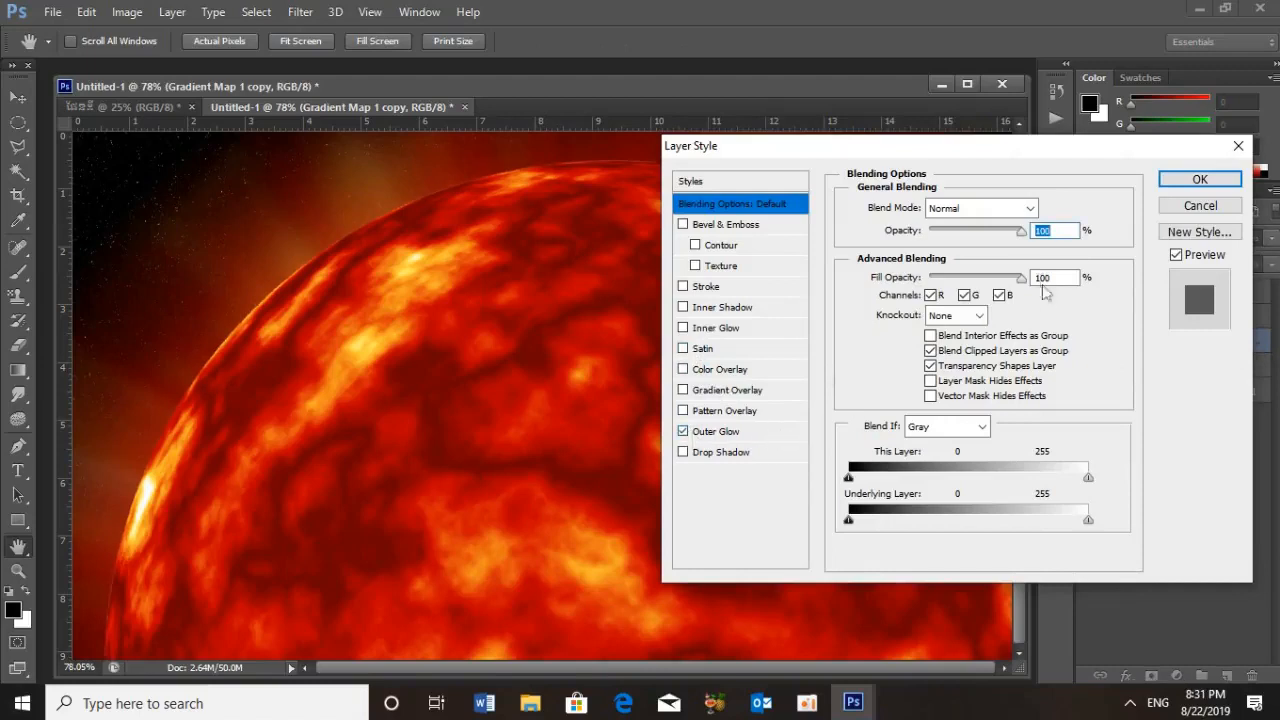
pyautogui.click(716, 434)
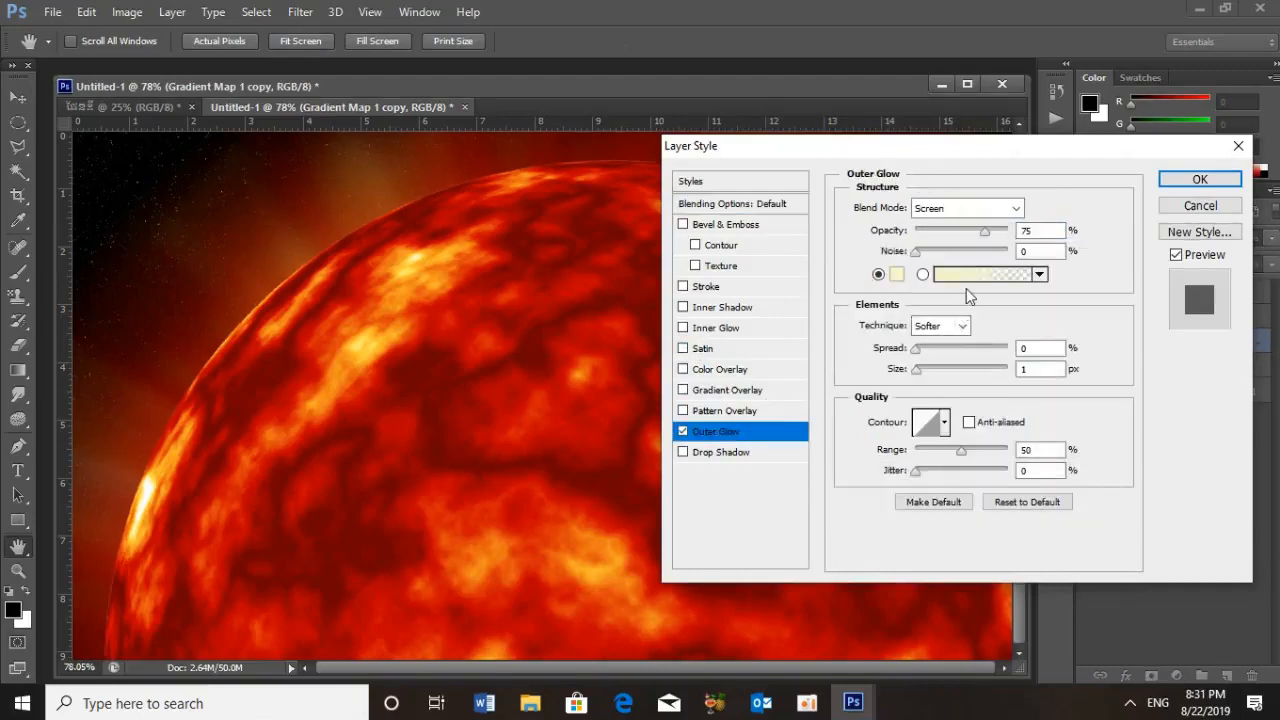
# Set the outer glow color to F9B92F
pyautogui.click(897, 277)
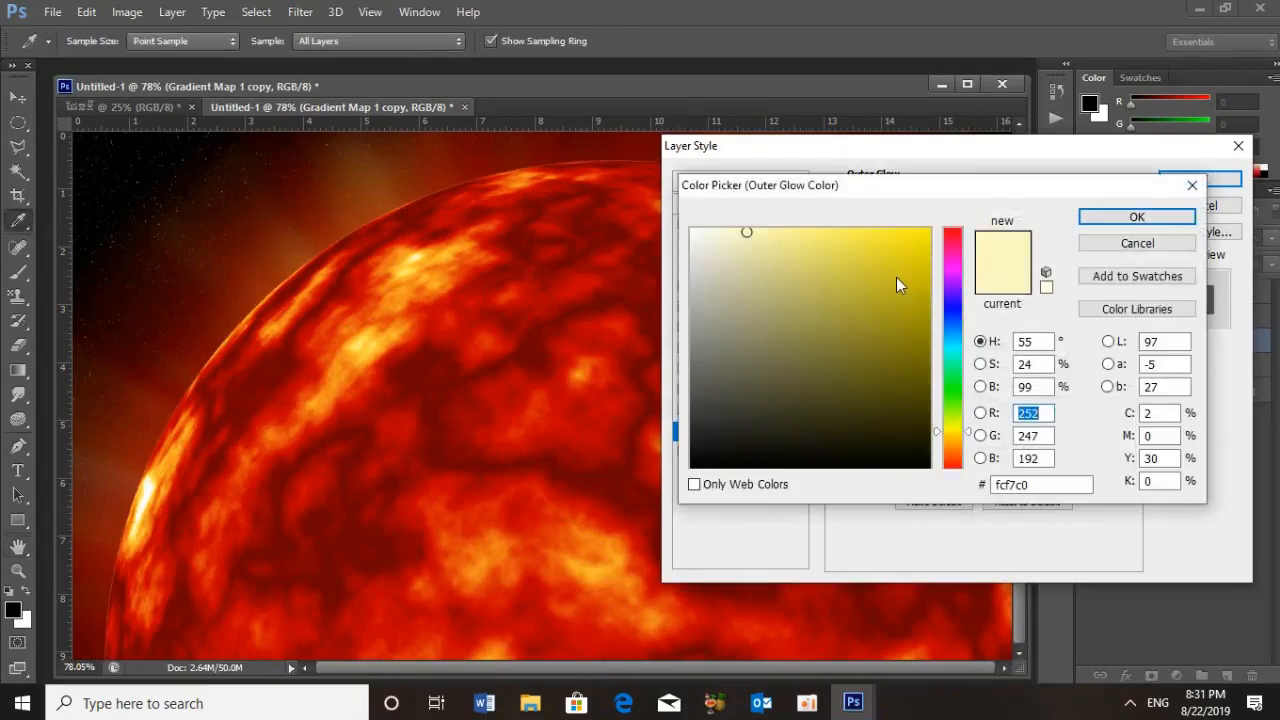
pyautogui.moveTo(1052, 484); pyautogui.dragTo(915, 479)
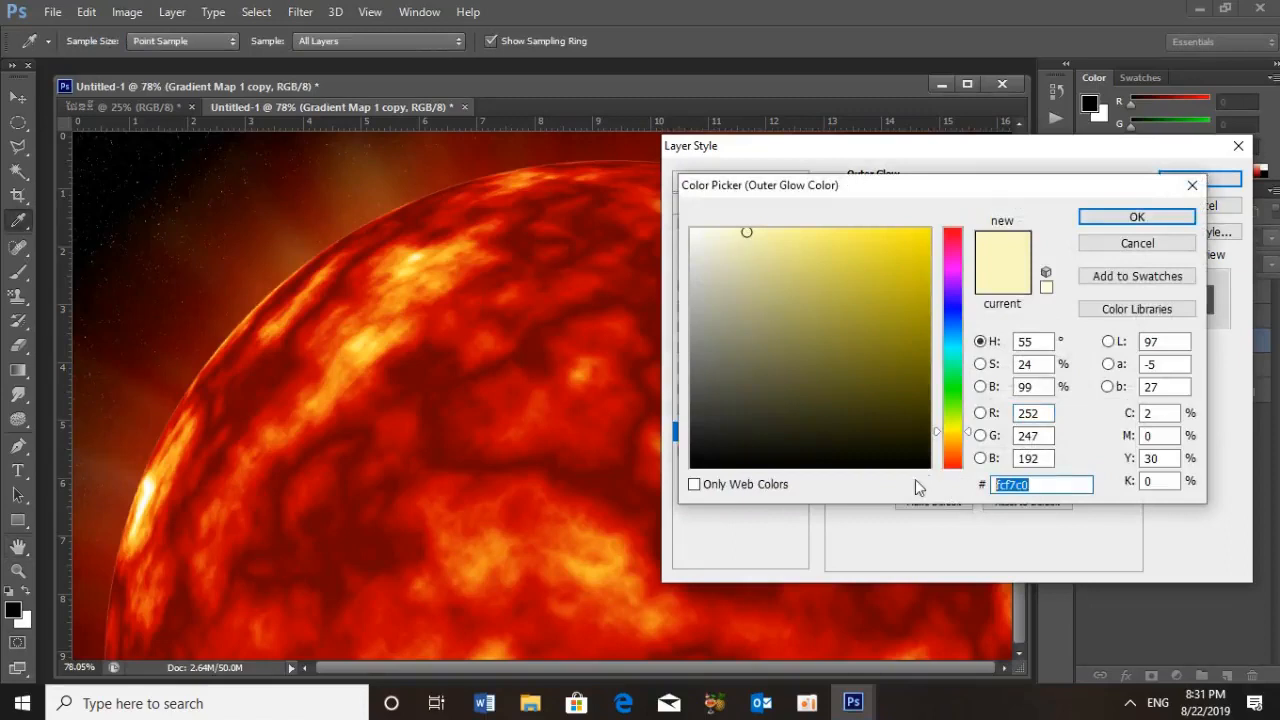
pyautogui.write('F9')
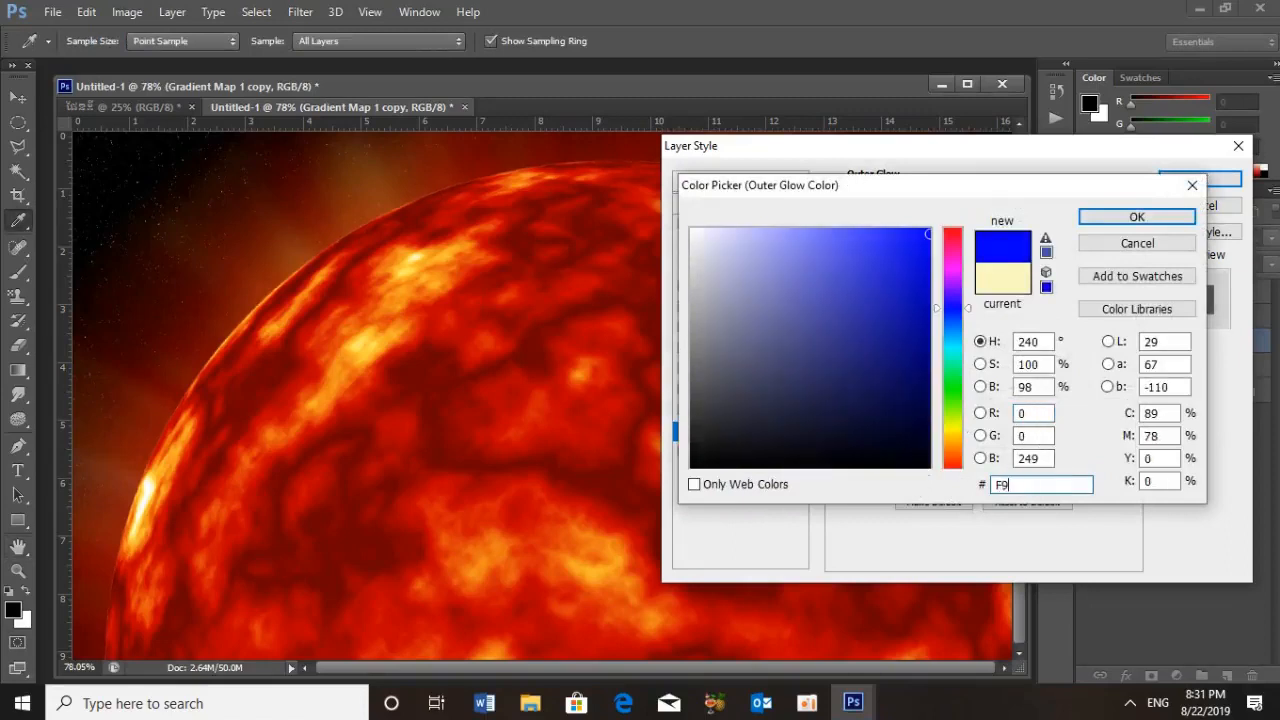
pyautogui.write('B9')
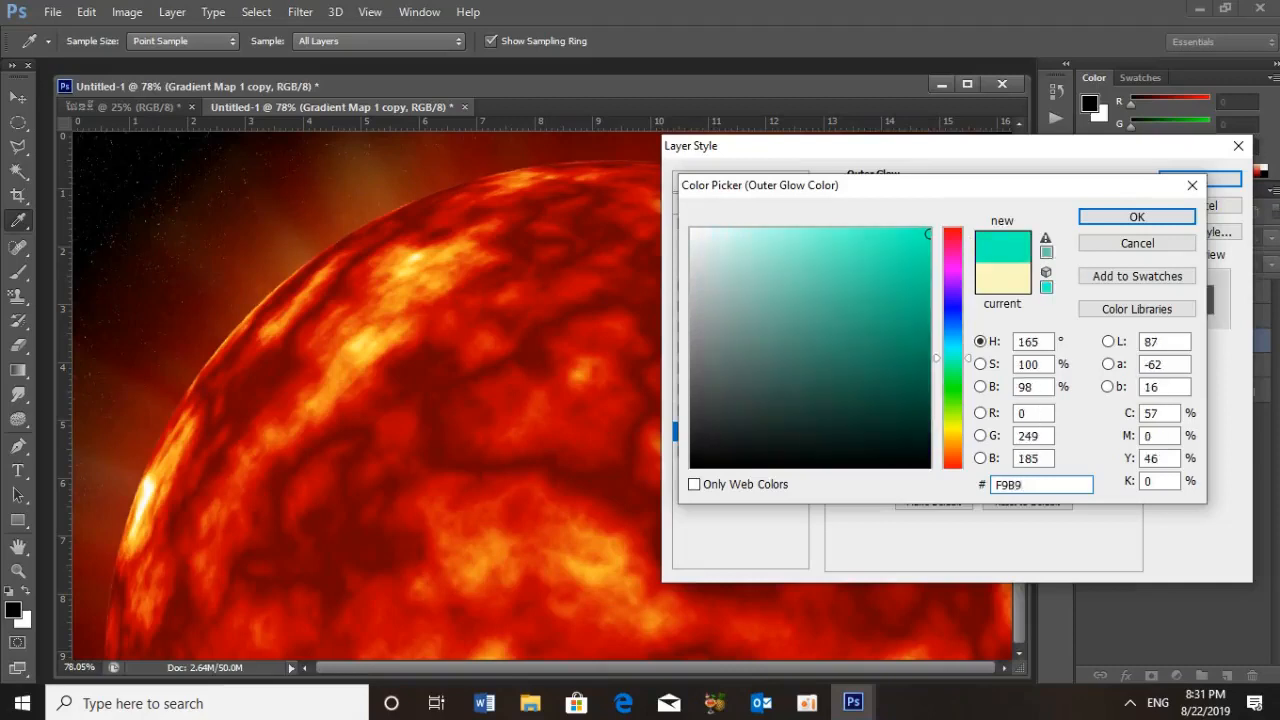
pyautogui.write('2F')
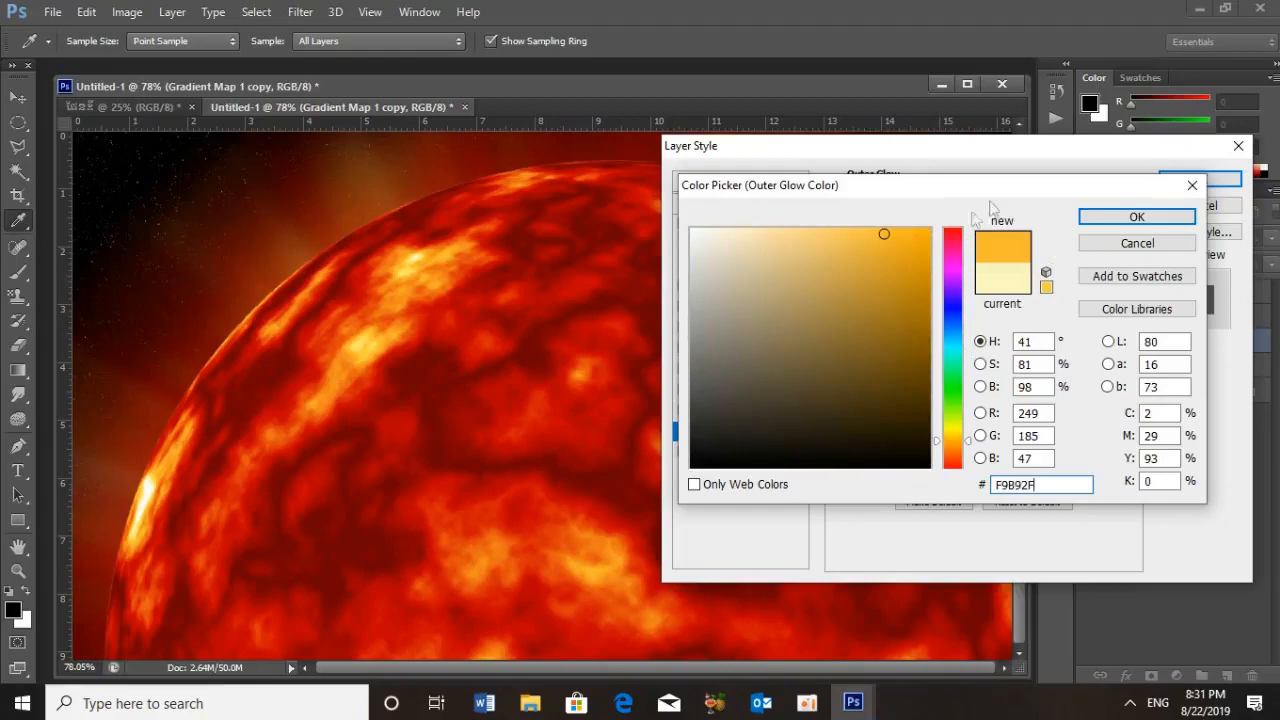
pyautogui.click(1119, 220)
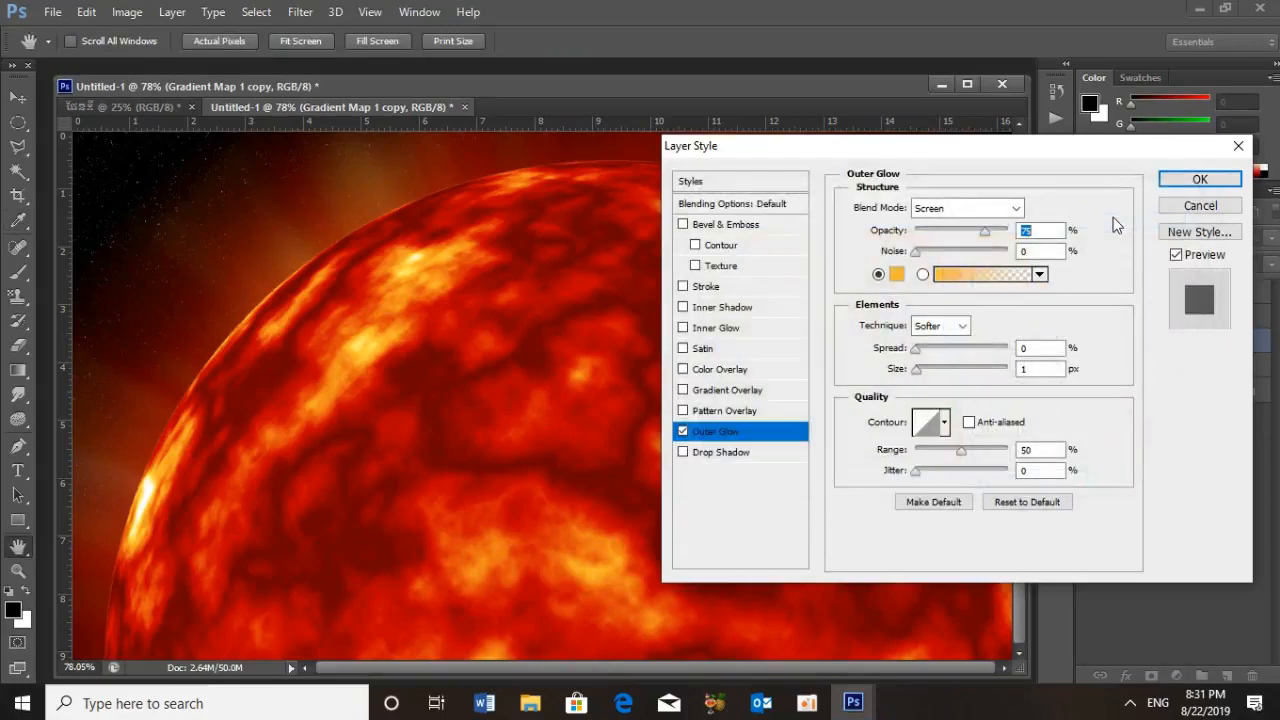
# Set the outer glow to Dissolve blend mode, 100% opacity and 30 px size, and apply the layer style
pyautogui.click(1018, 209)
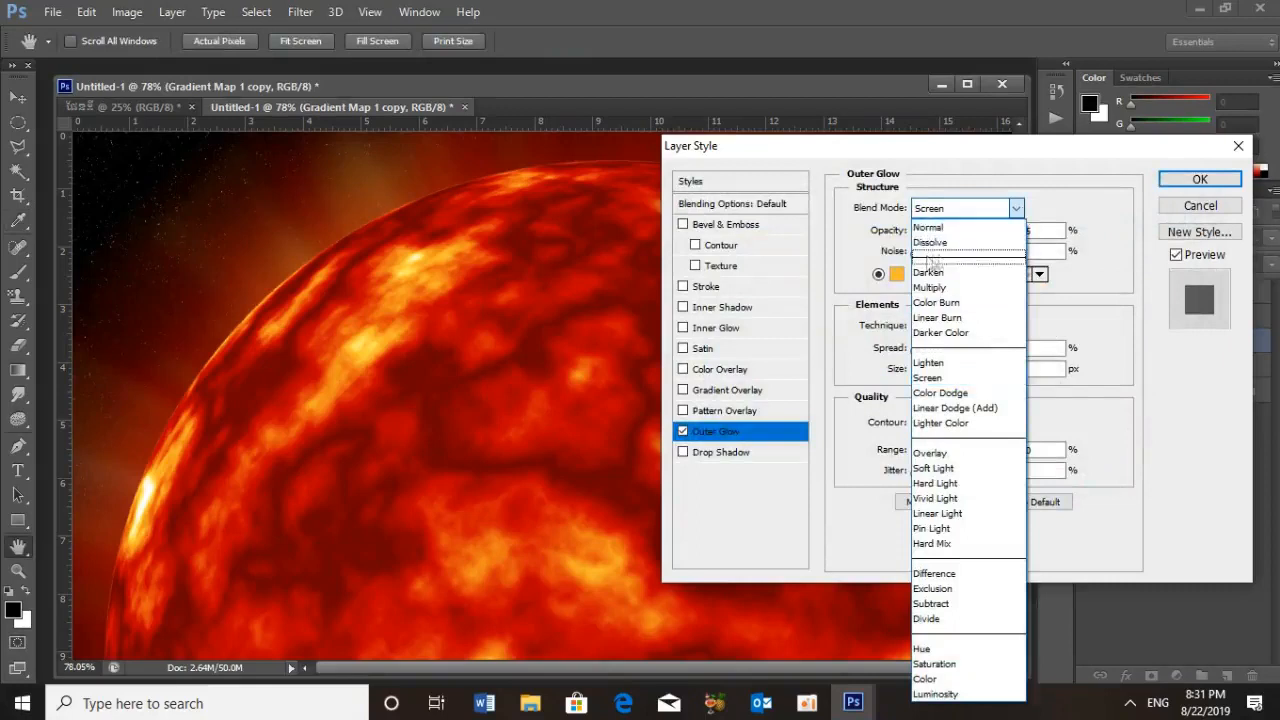
pyautogui.click(943, 243)
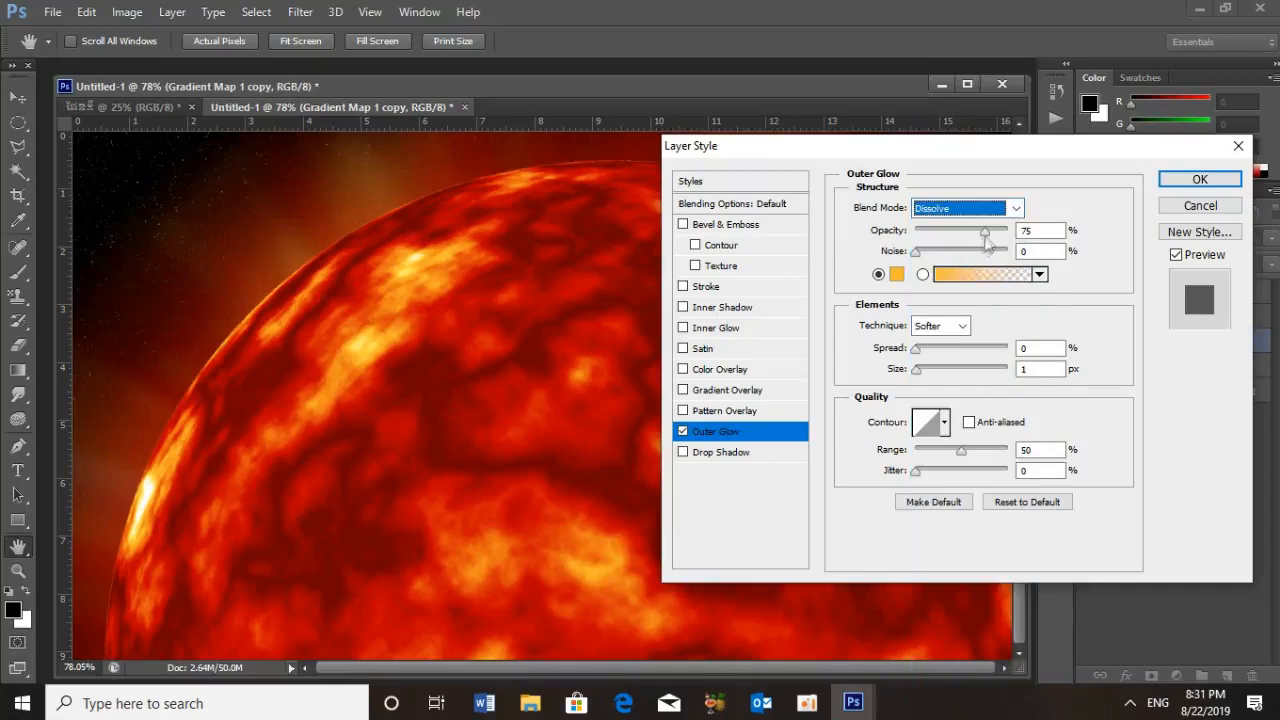
pyautogui.moveTo(986, 232); pyautogui.dragTo(1034, 234)
pyautogui.moveTo(1040, 369); pyautogui.dragTo(1014, 370)
pyautogui.write('30')
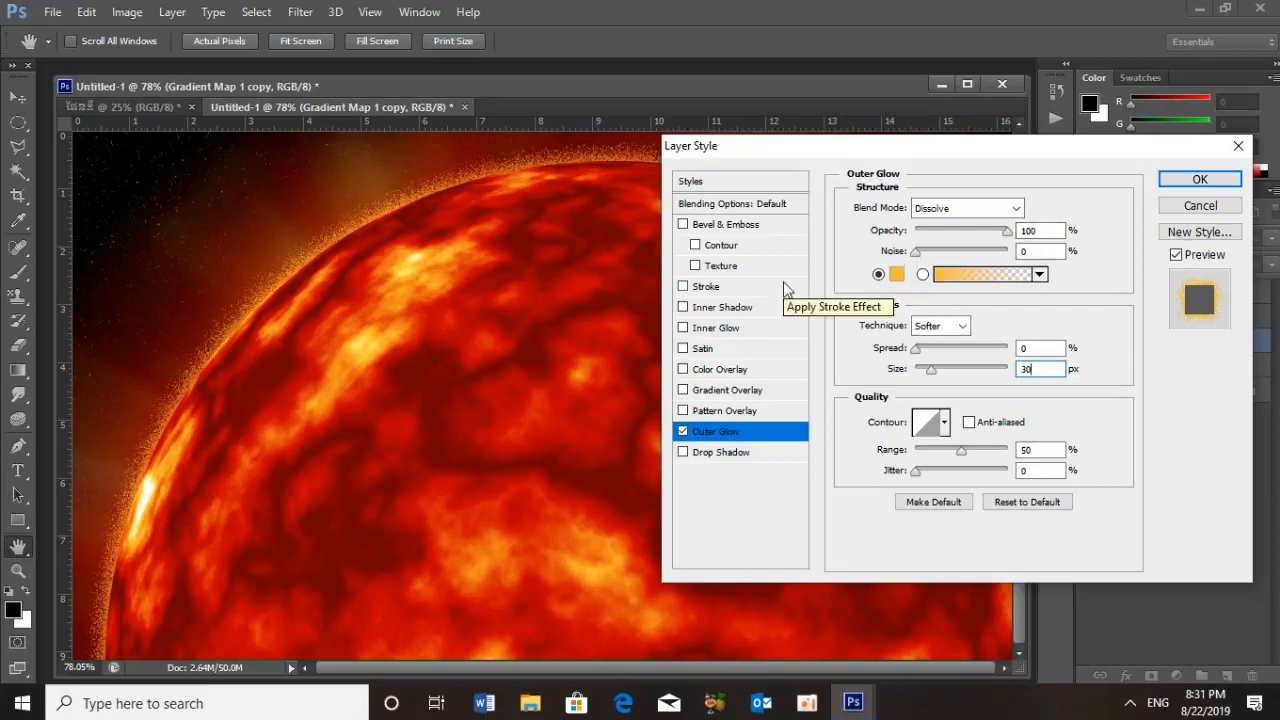
pyautogui.click(1200, 180)
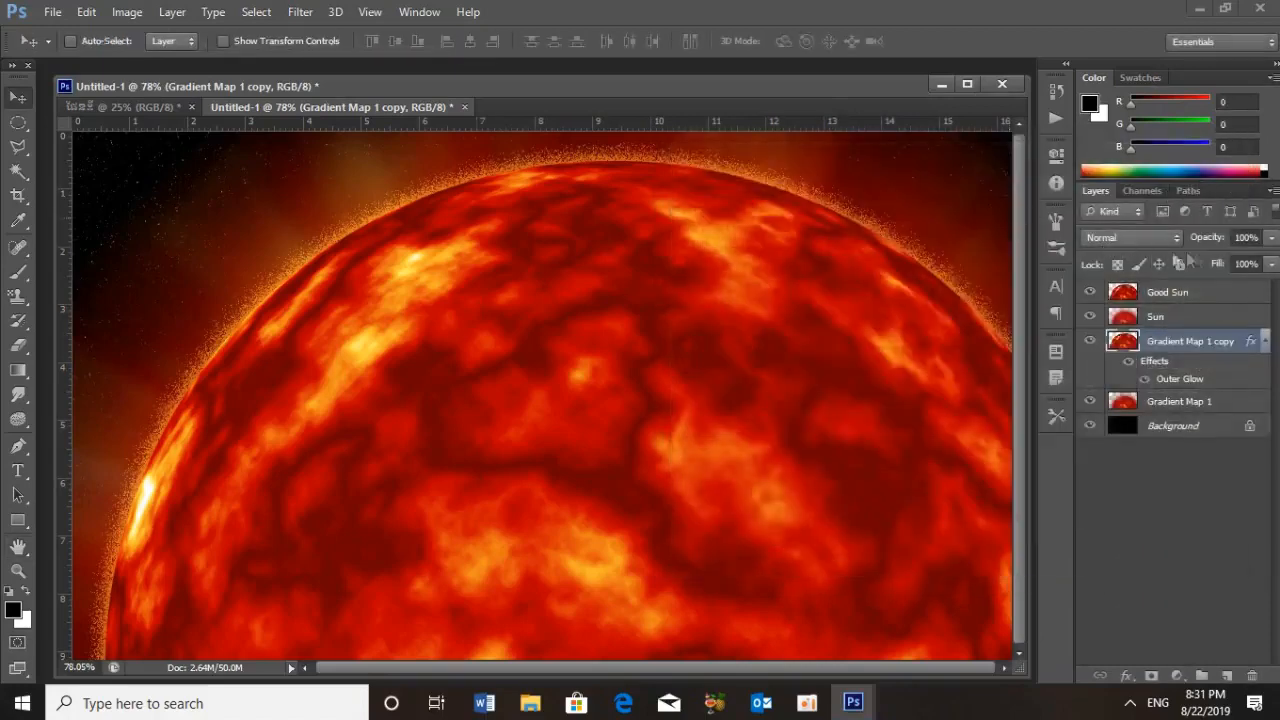
# Convert the Gradient Map 1 copy layer to a Smart Object and apply a Gaussian Blur with a 2-pixel radius
pyautogui.click(1273, 191)
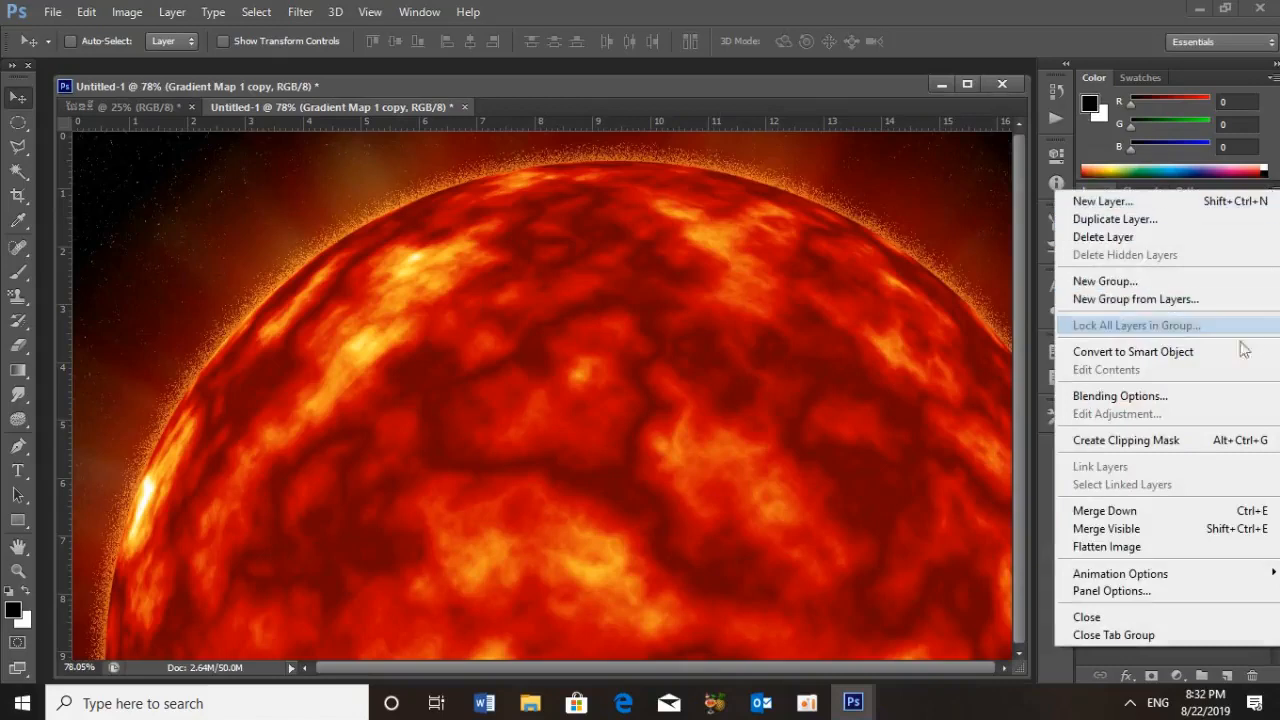
pyautogui.click(1156, 354)
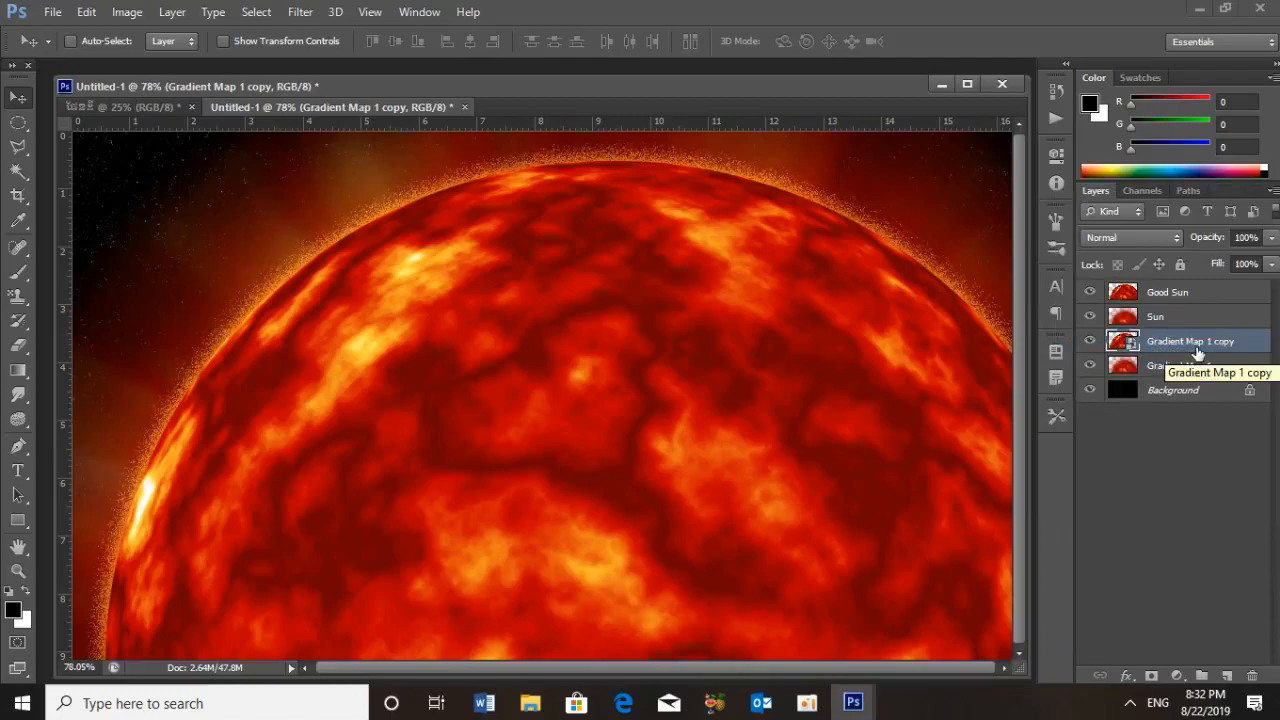
pyautogui.click(303, 13)
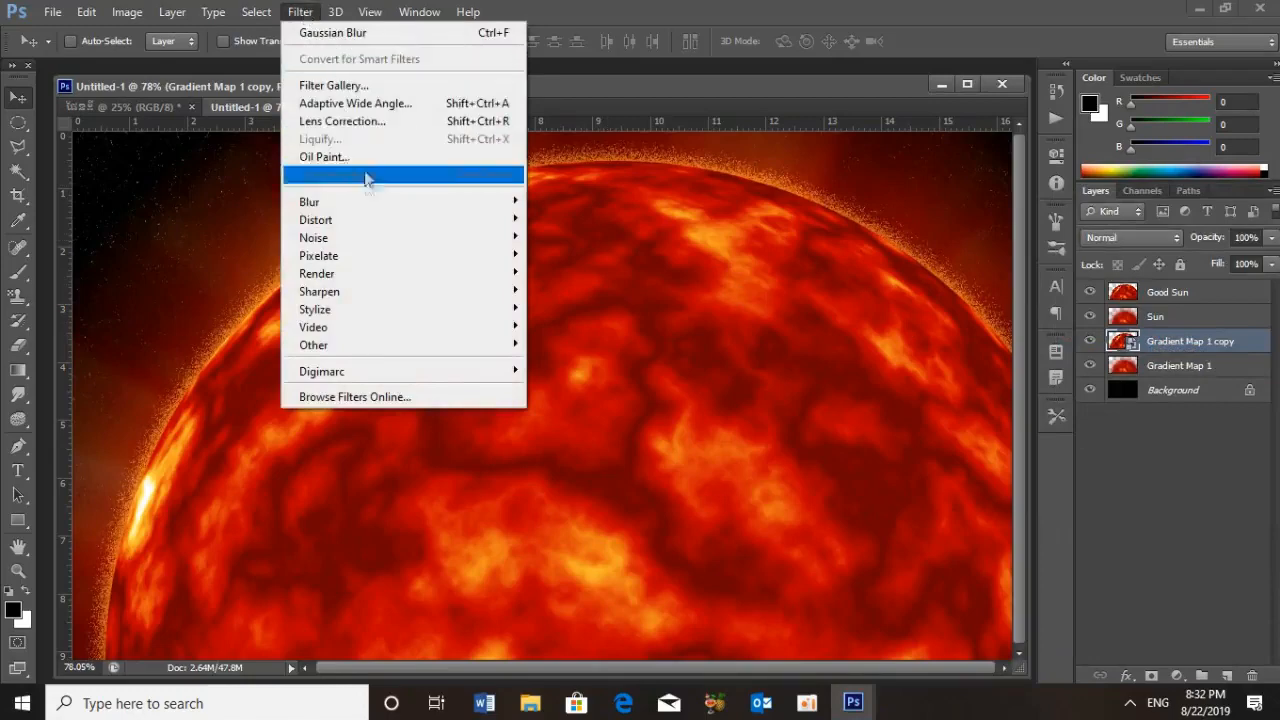
pyautogui.moveTo(370, 205)
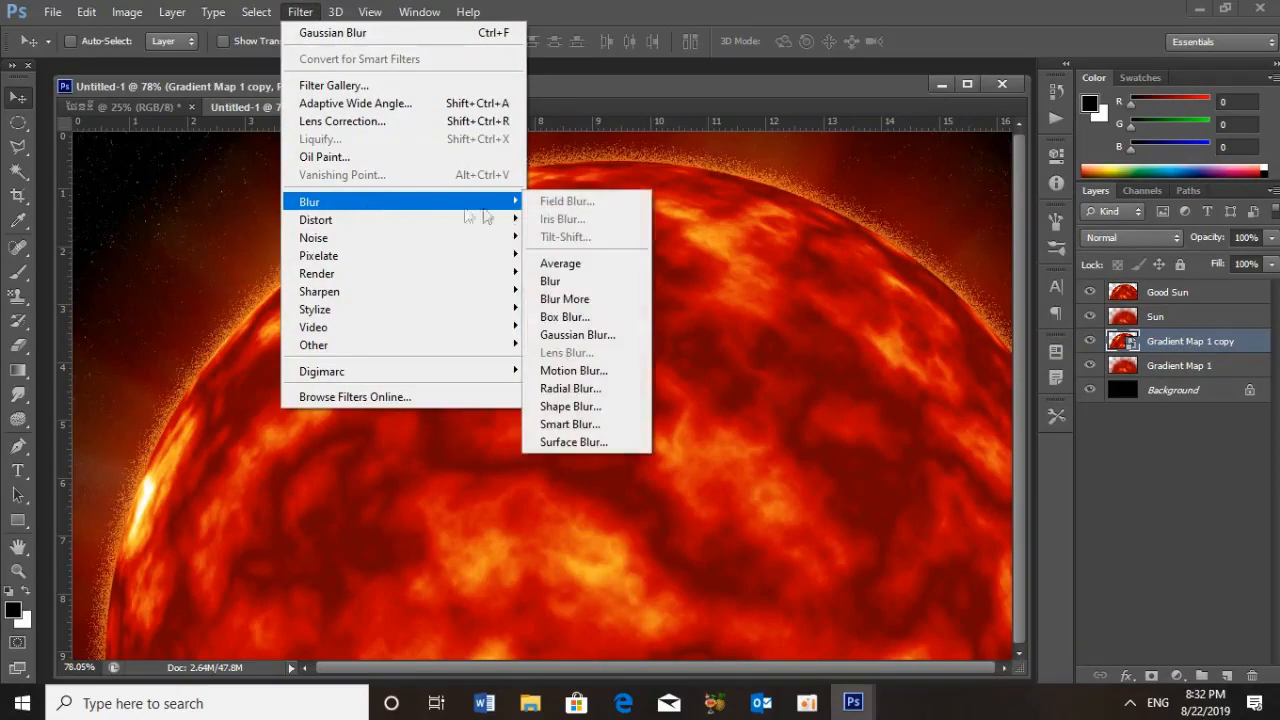
pyautogui.click(601, 335)
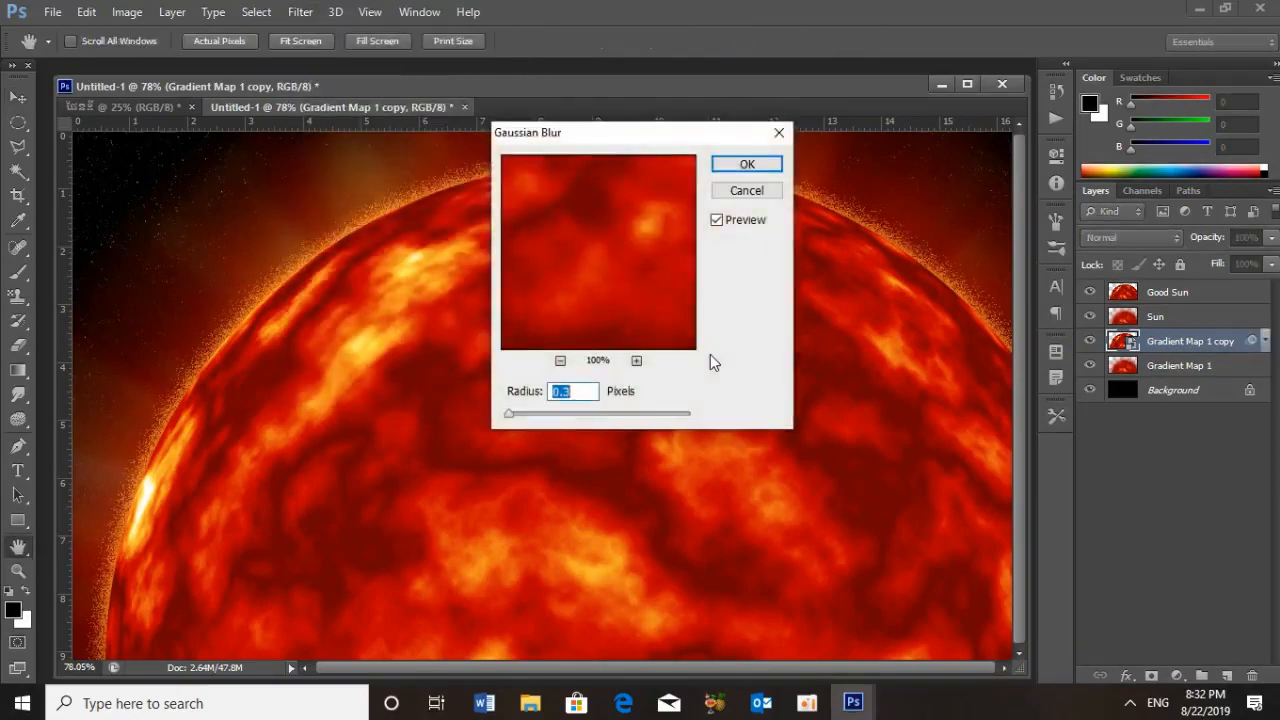
pyautogui.write('2')
pyautogui.click(765, 163)
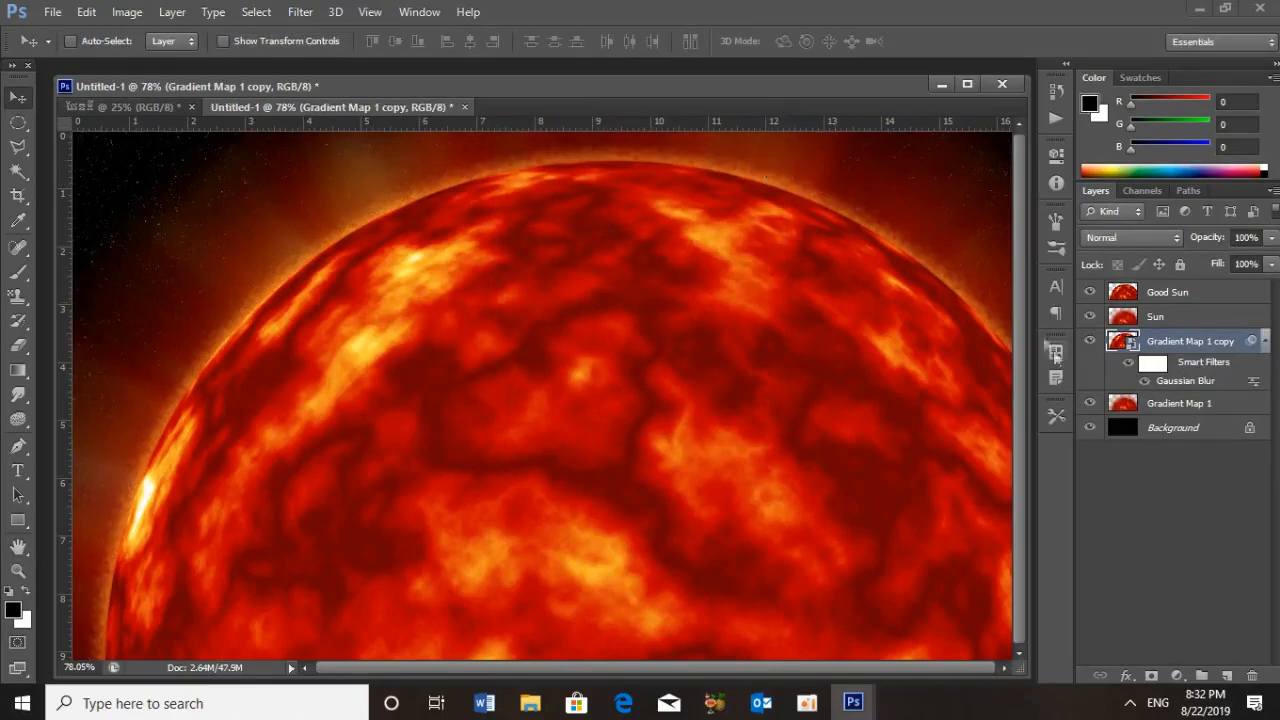
# Add another Outer Glow to the blurred Gradient Map 1 copy Smart Object with the color B10000
pyautogui.click(1131, 679)
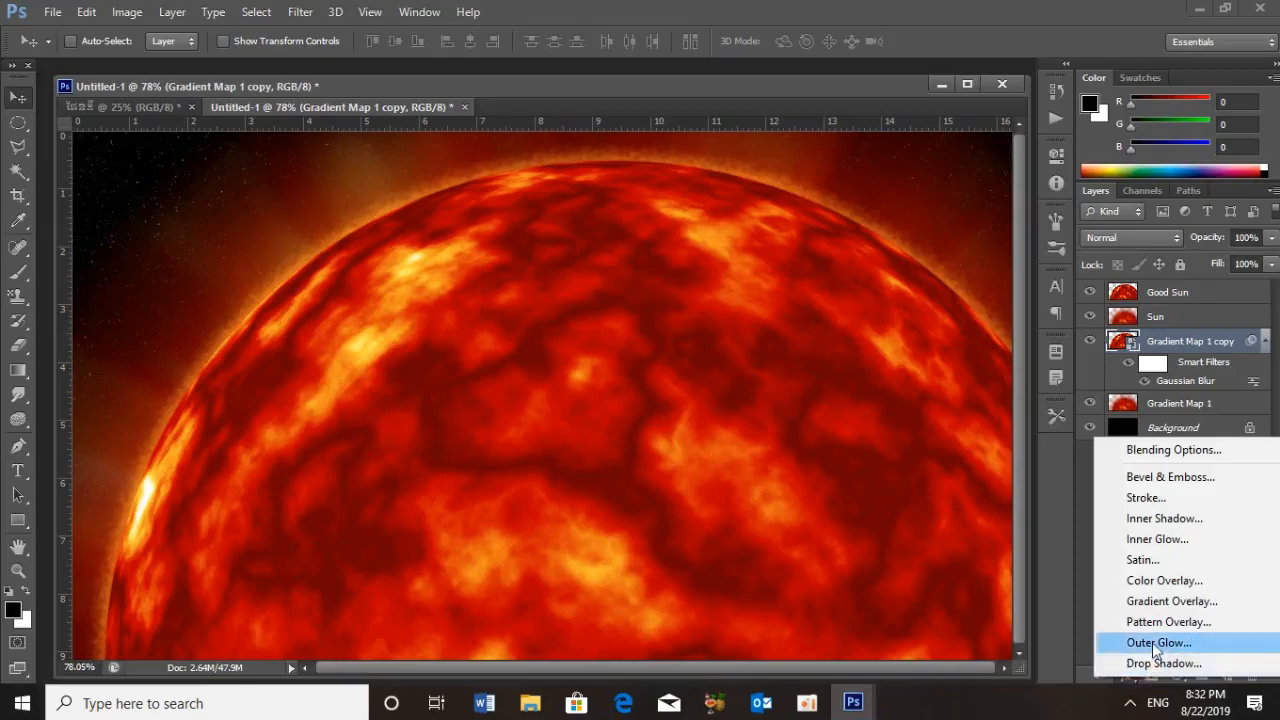
pyautogui.click(1156, 643)
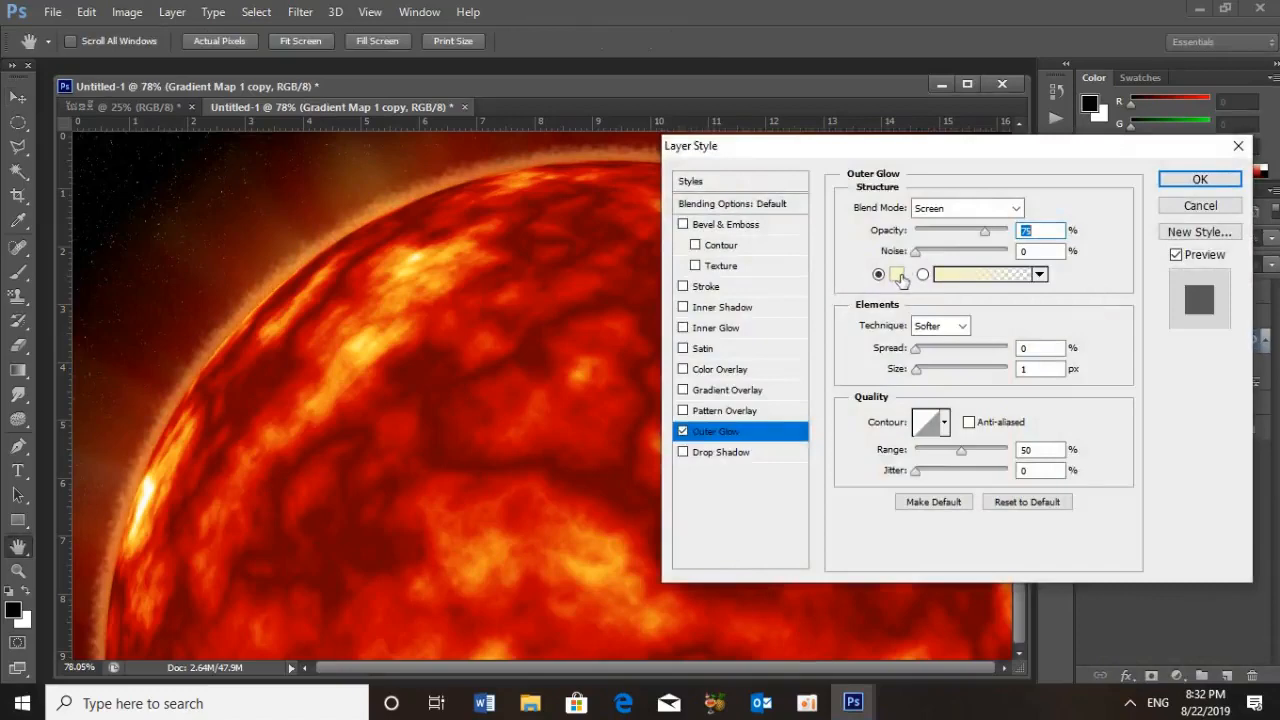
pyautogui.click(897, 276)
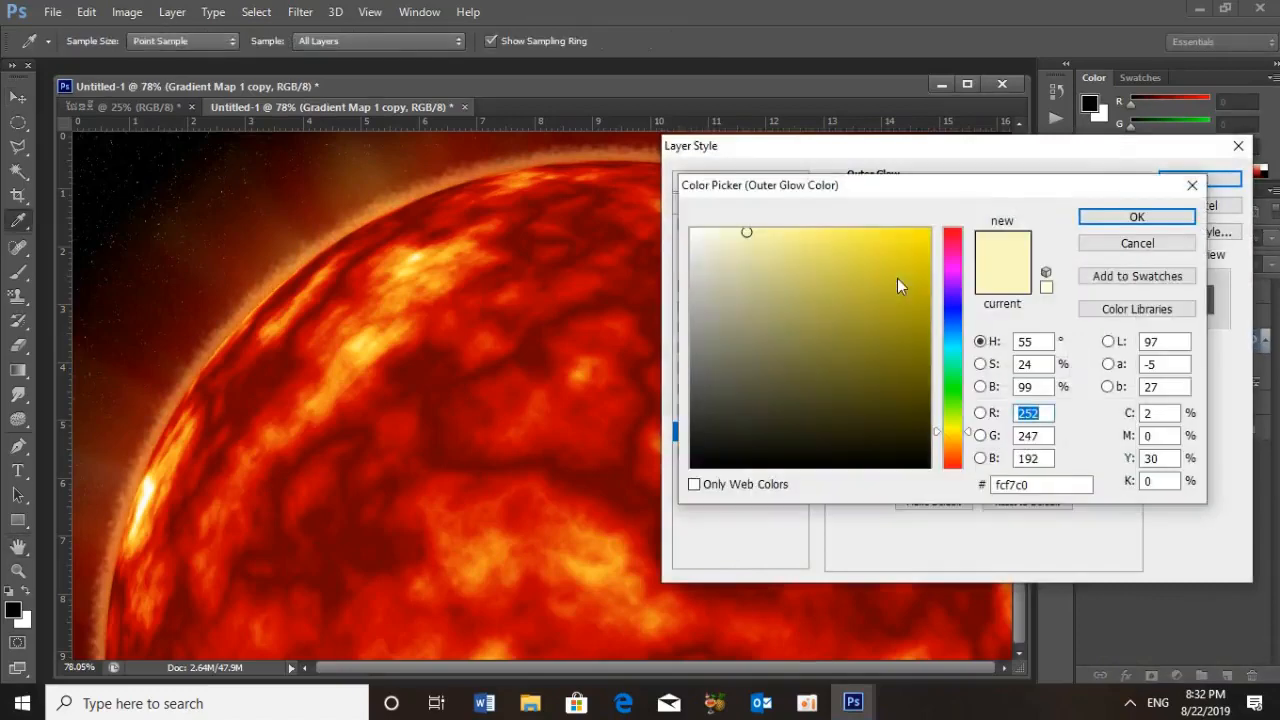
pyautogui.moveTo(1057, 488); pyautogui.dragTo(947, 487)
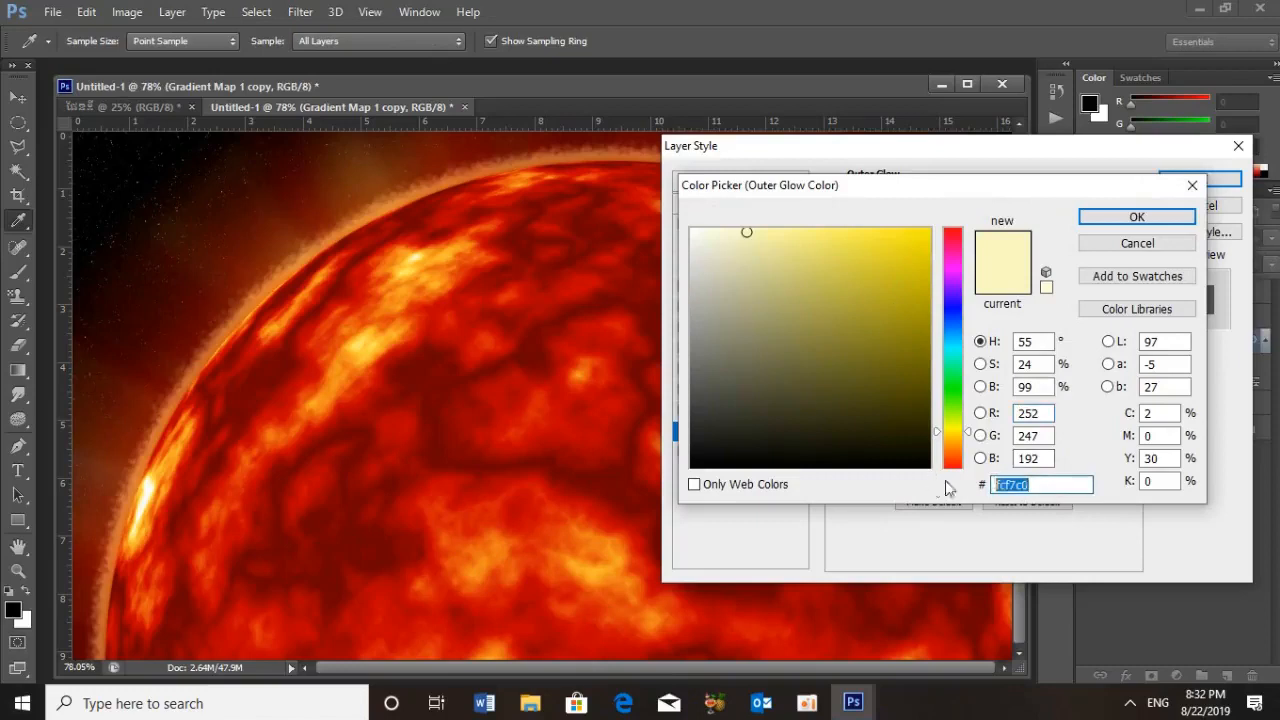
pyautogui.write('b')
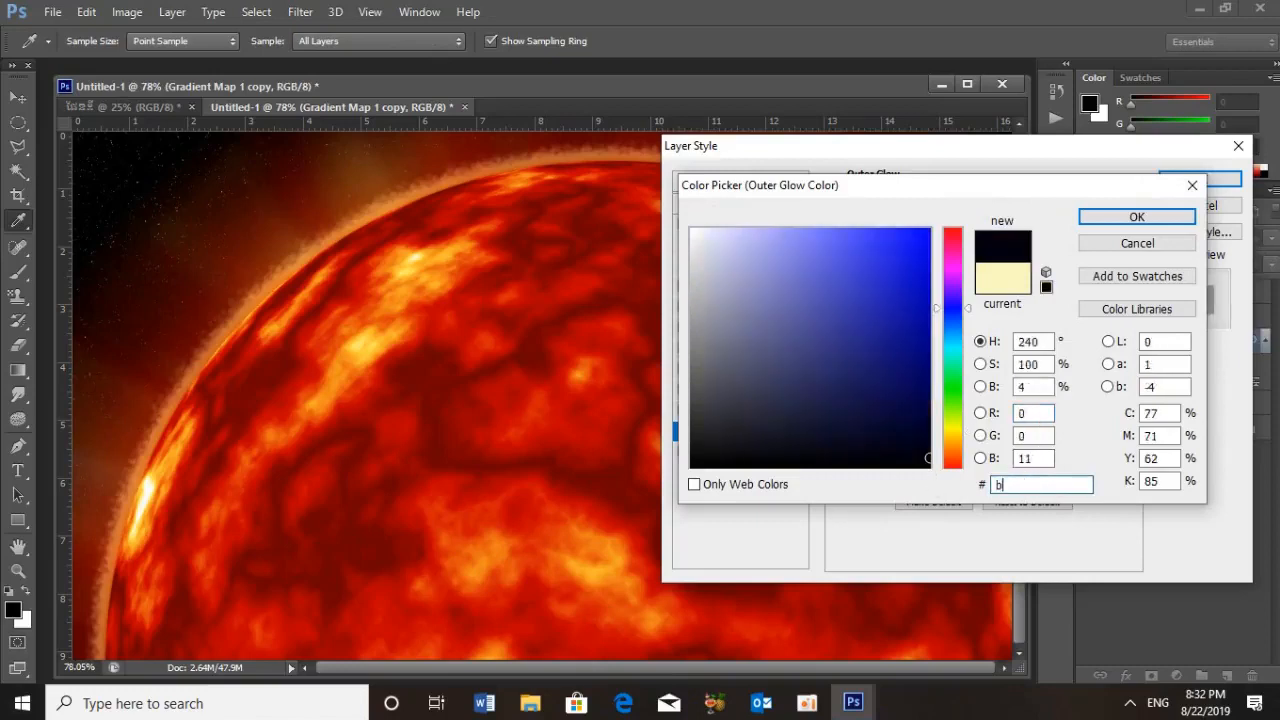
pyautogui.press('BackSpace')
pyautogui.write('B')
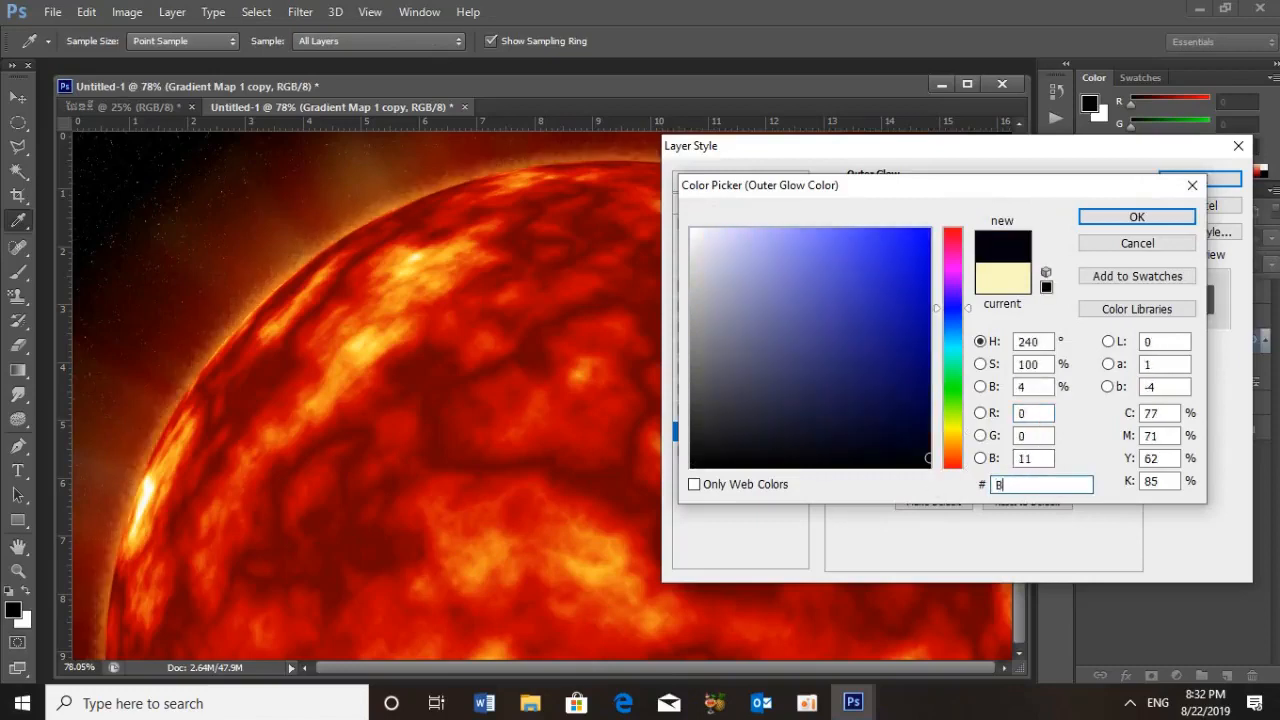
pyautogui.write('1000')
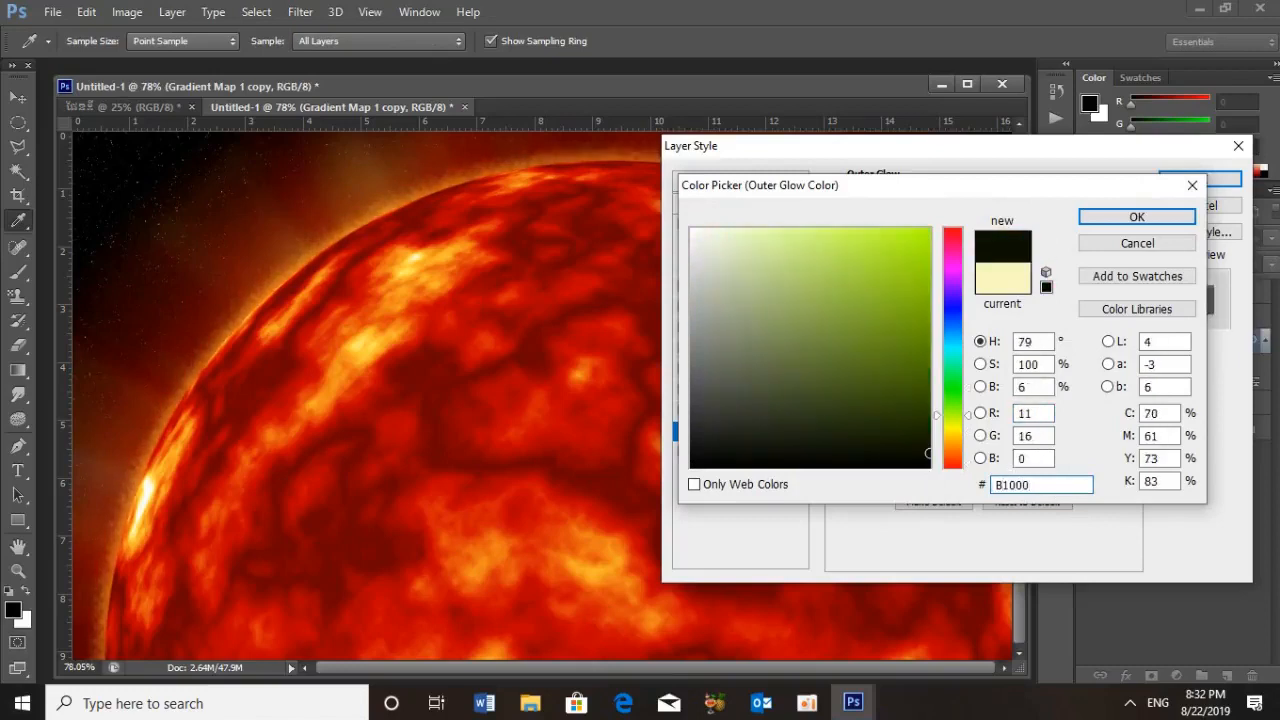
pyautogui.write('0')
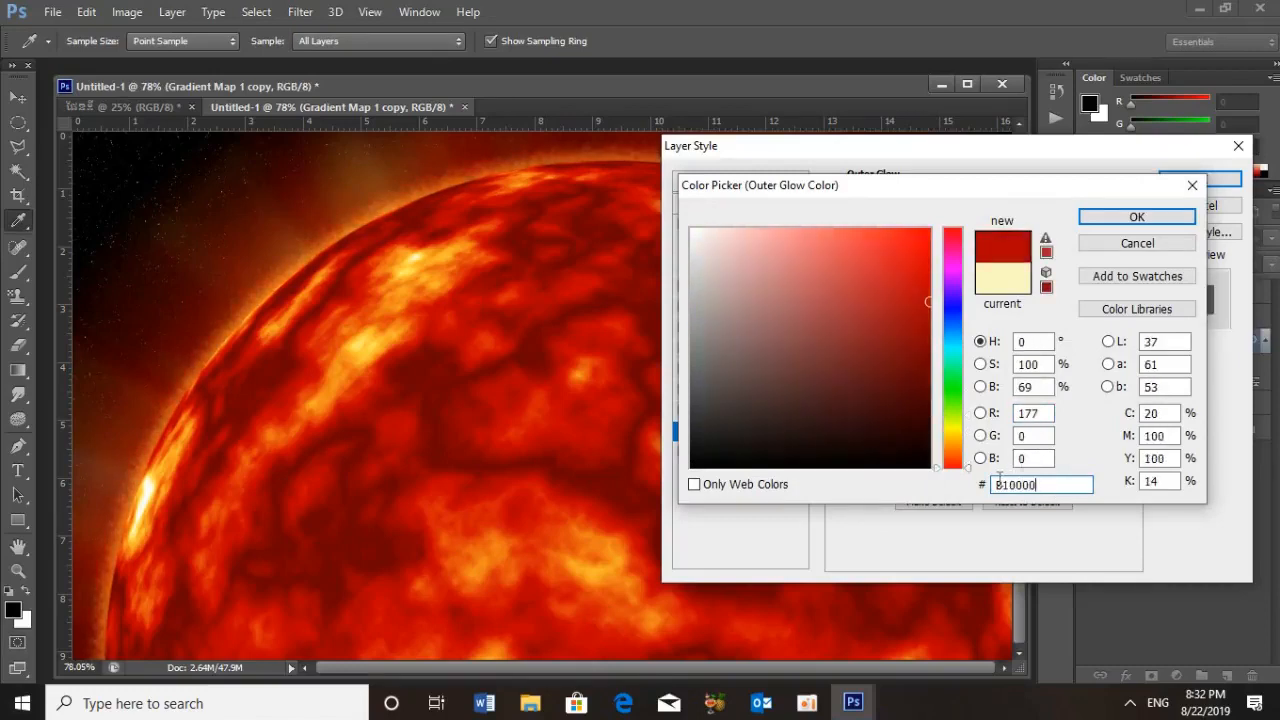
pyautogui.click(1121, 218)
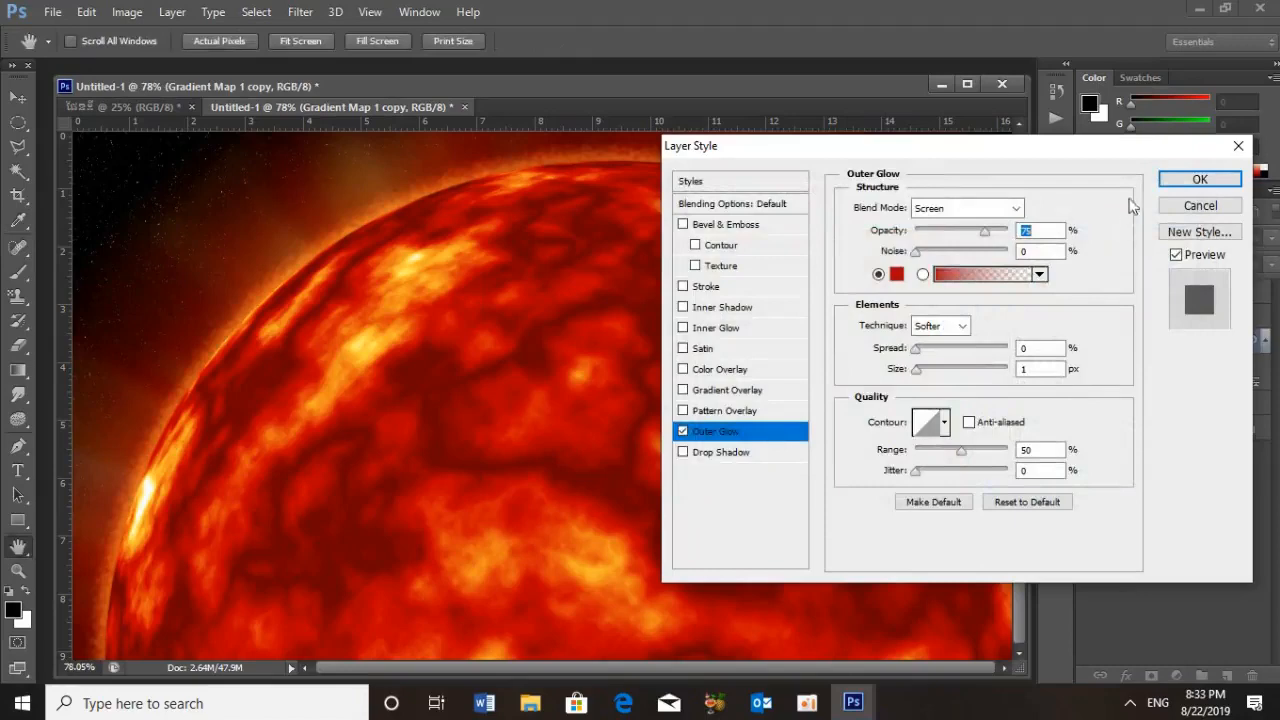
# Set the outer glow to Normal blend mode, 100% opacity and 80 px size, and apply the layer style
pyautogui.click(1016, 208)
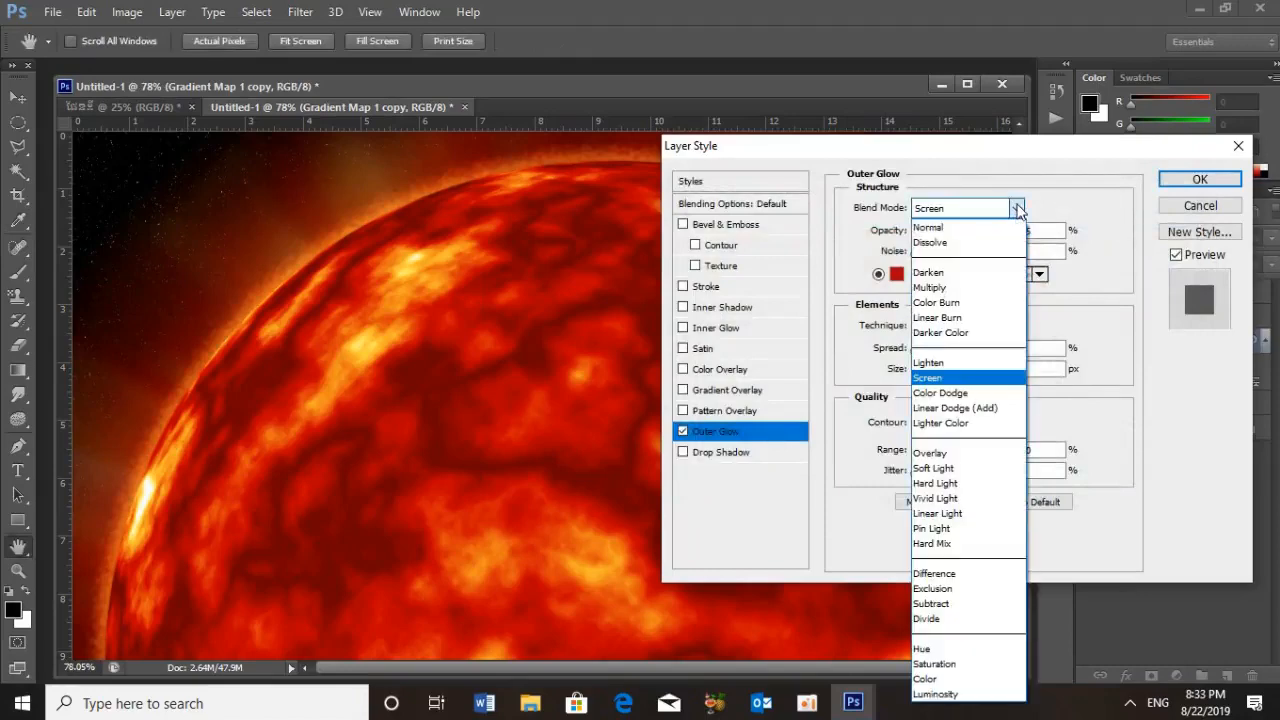
pyautogui.click(956, 229)
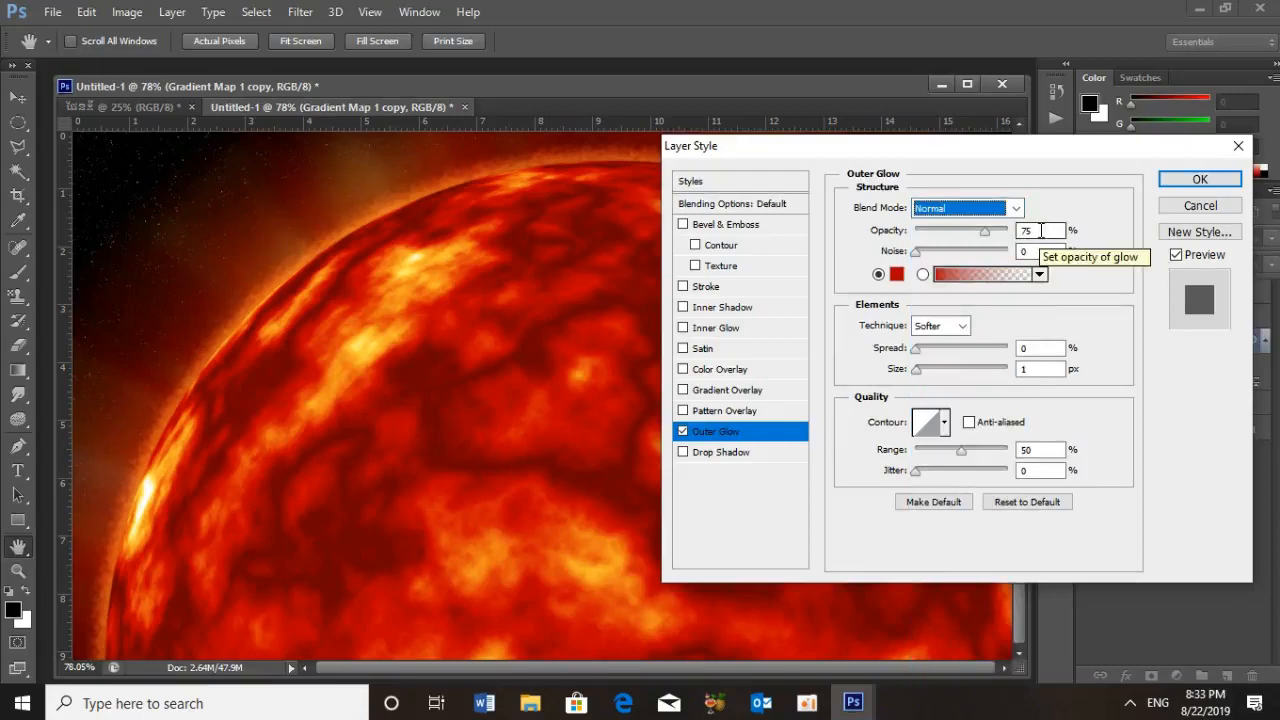
pyautogui.moveTo(985, 231); pyautogui.dragTo(1015, 231)
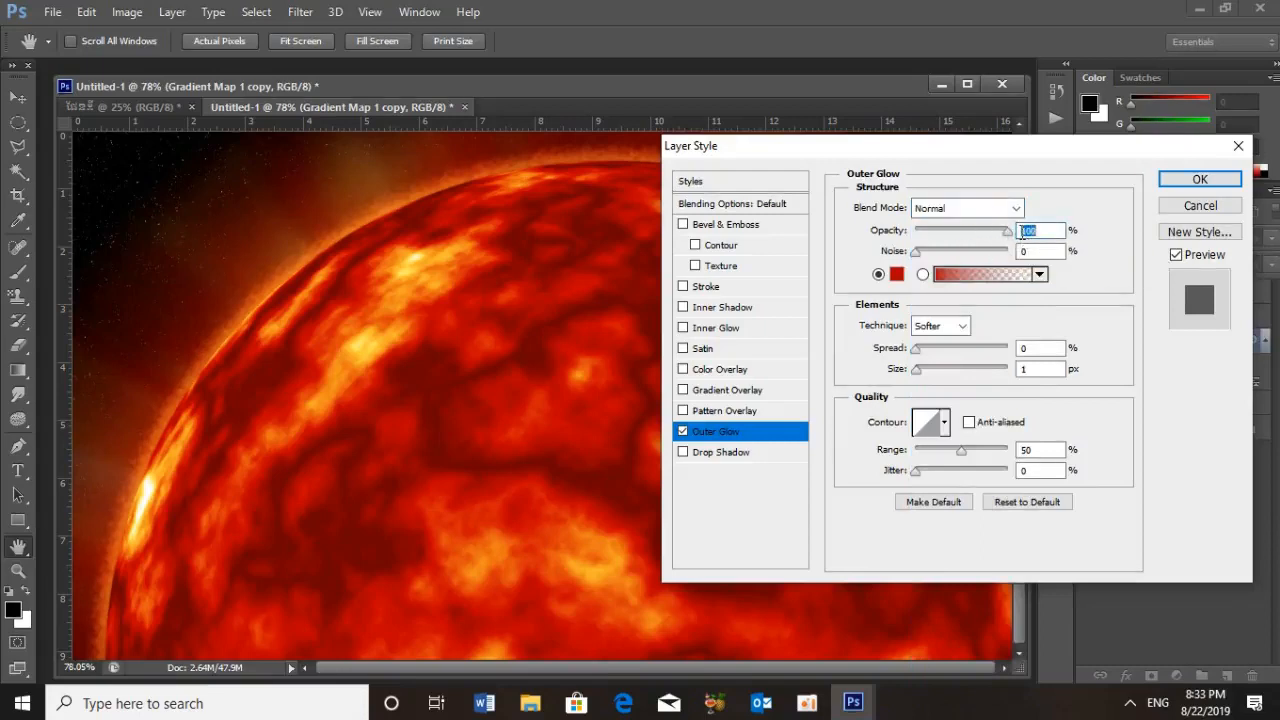
pyautogui.moveTo(1050, 369); pyautogui.dragTo(978, 371)
pyautogui.write('80')
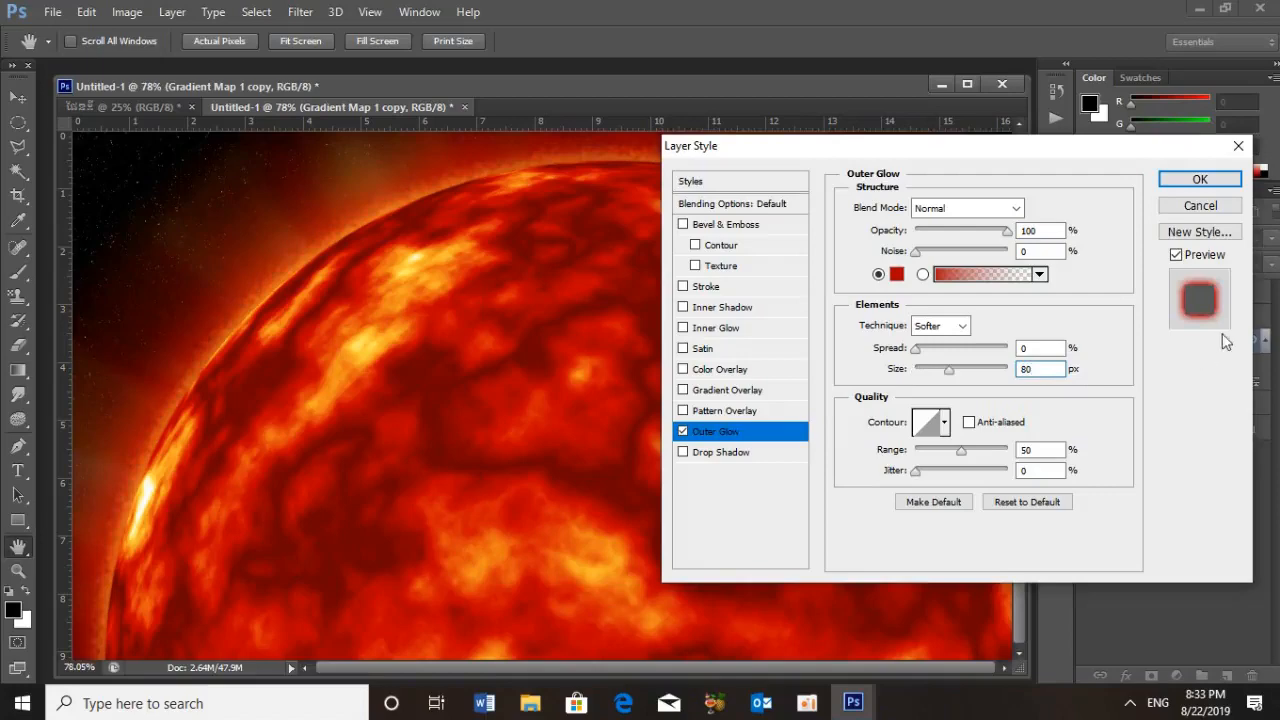
pyautogui.click(1200, 179)
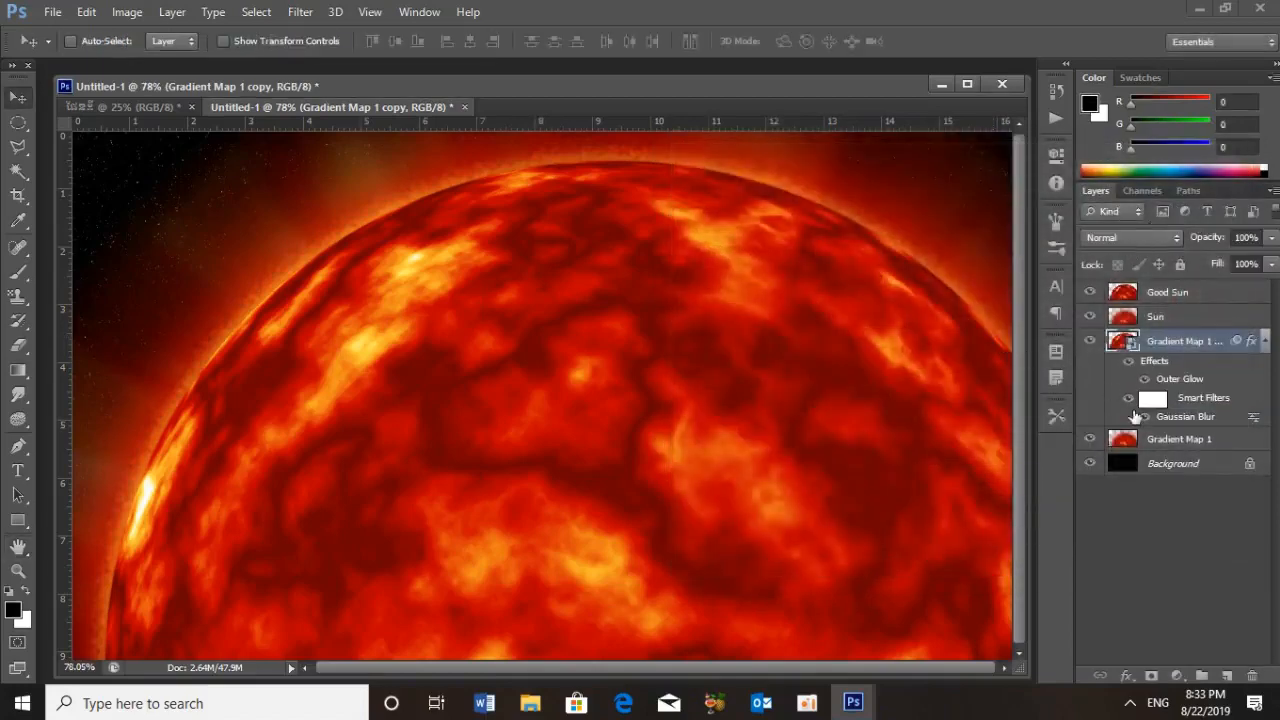
# Add an Inner Glow to the Good Sun layer with the color white (ffffff)
pyautogui.click(1157, 294)
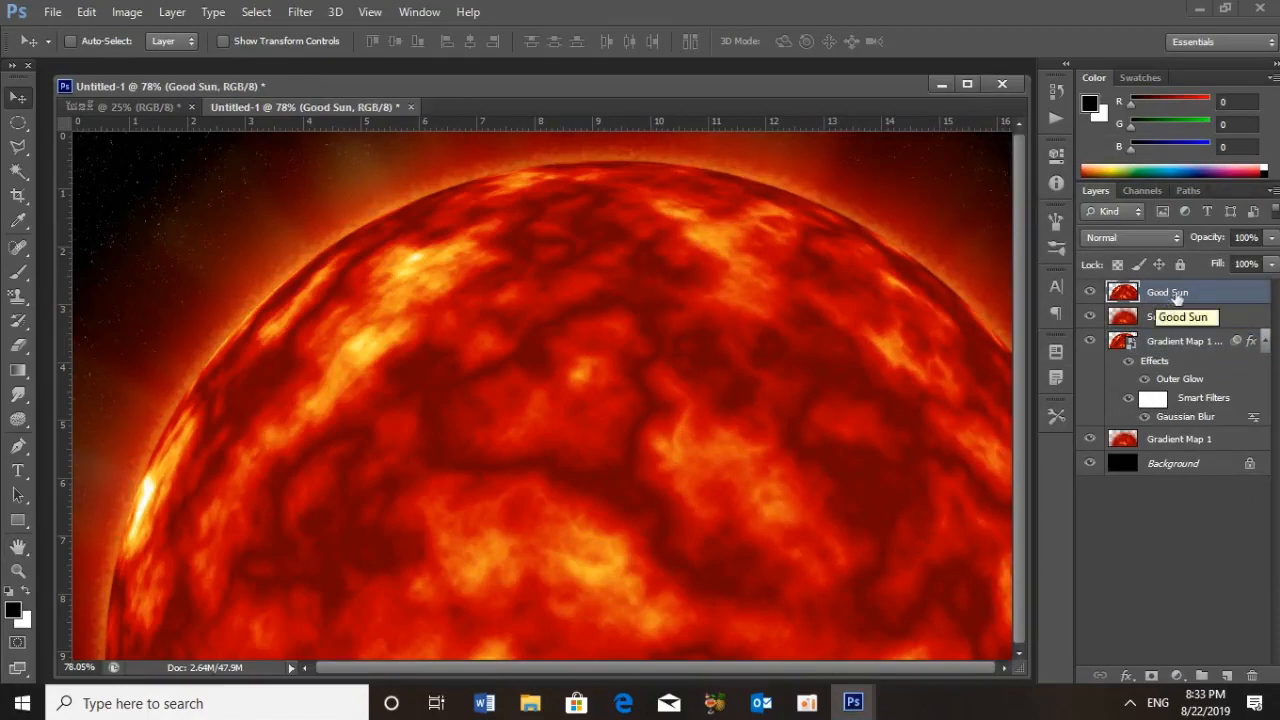
pyautogui.doubleClick(1201, 294)
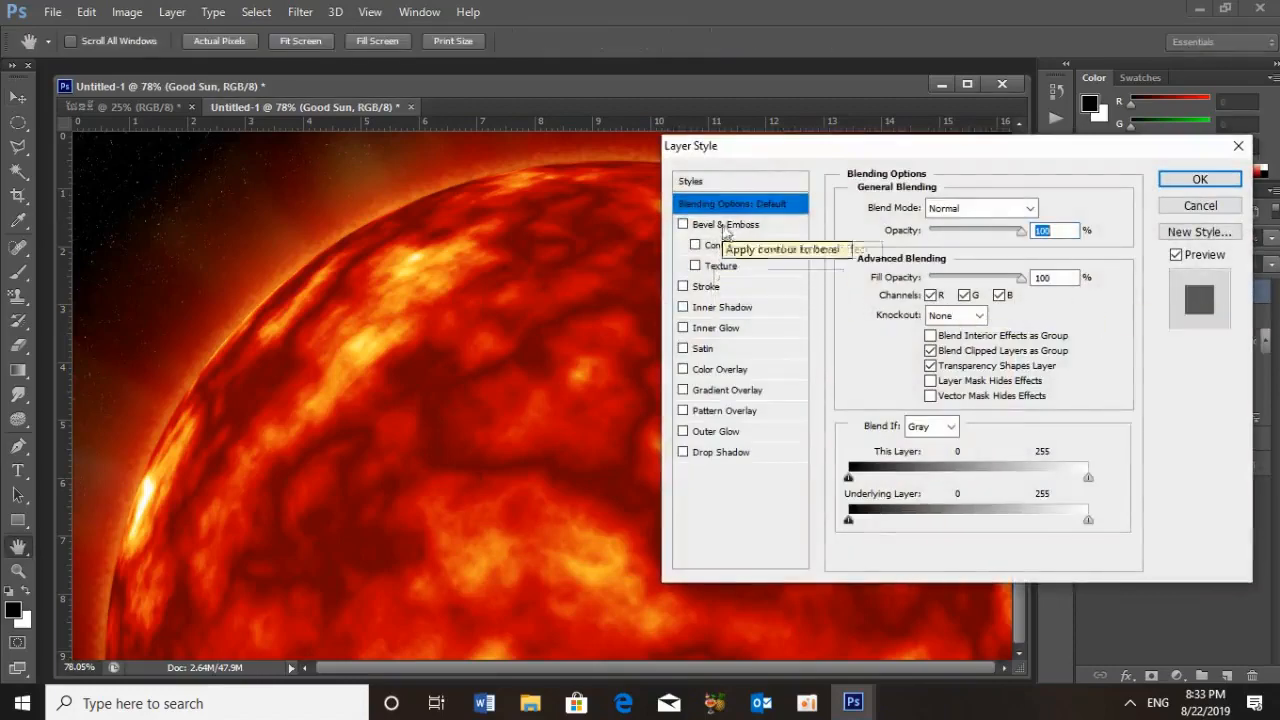
pyautogui.click(712, 310)
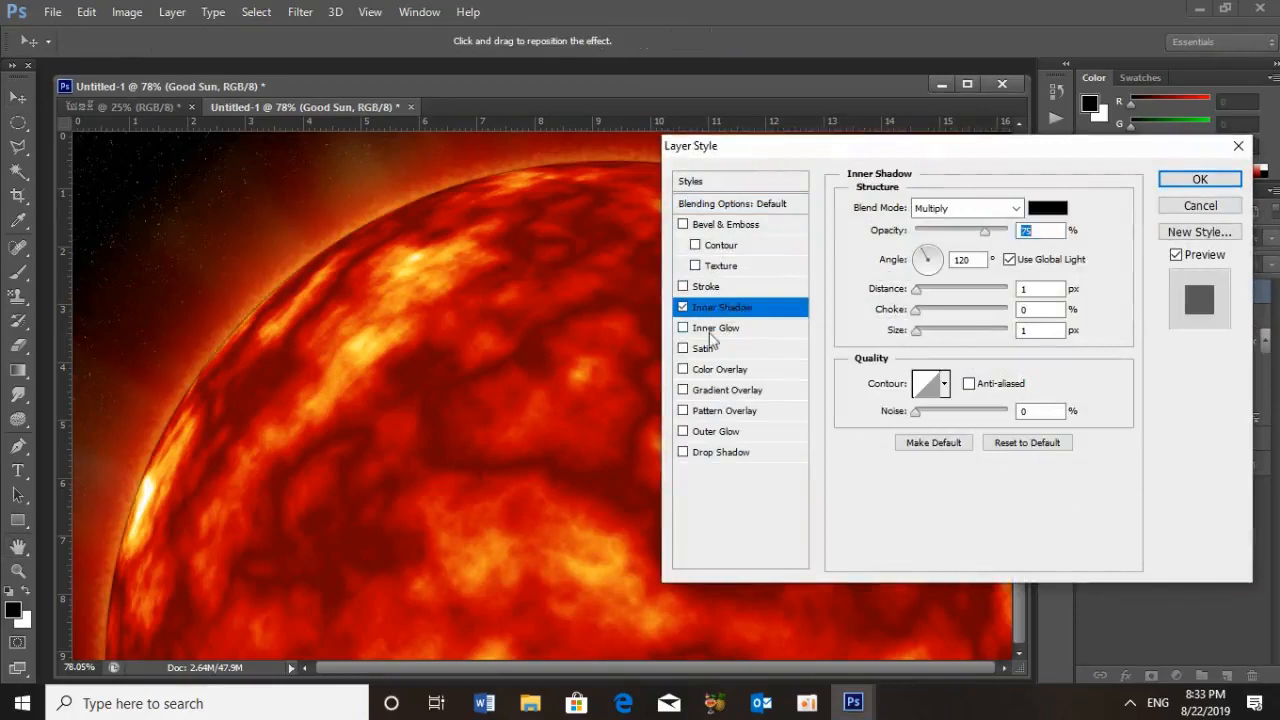
pyautogui.click(714, 328)
pyautogui.click(684, 308)
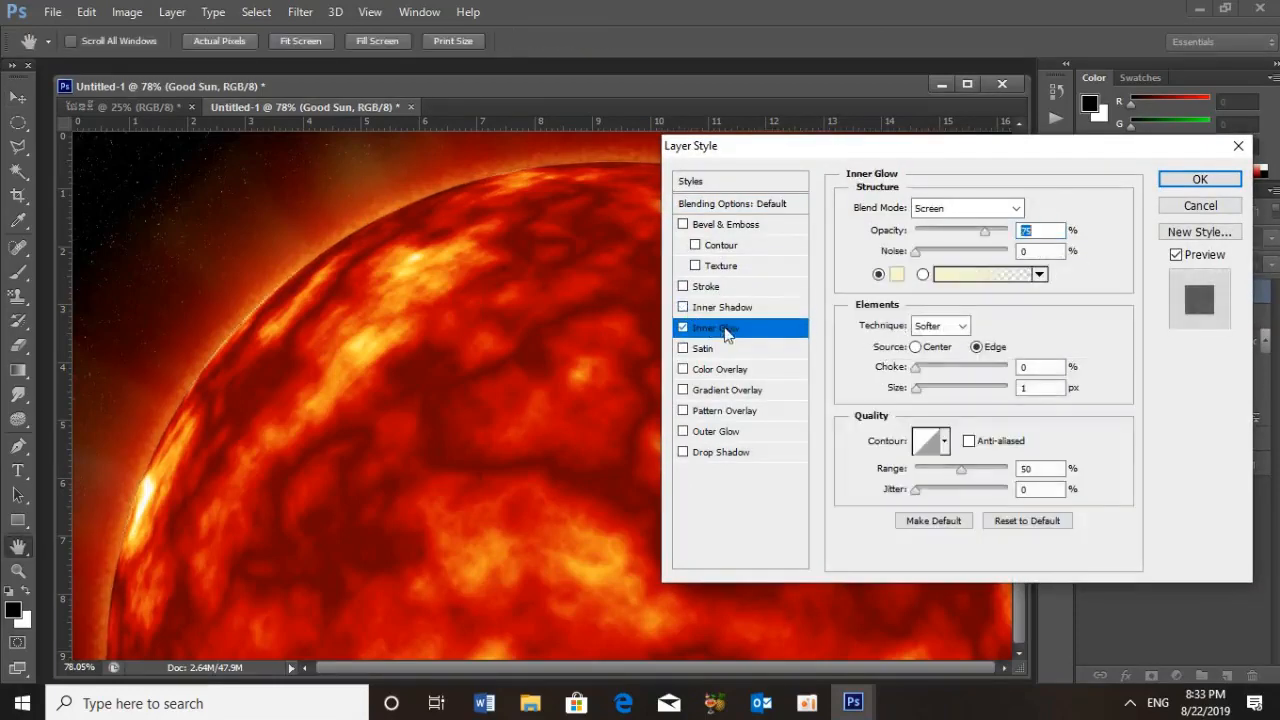
pyautogui.click(899, 274)
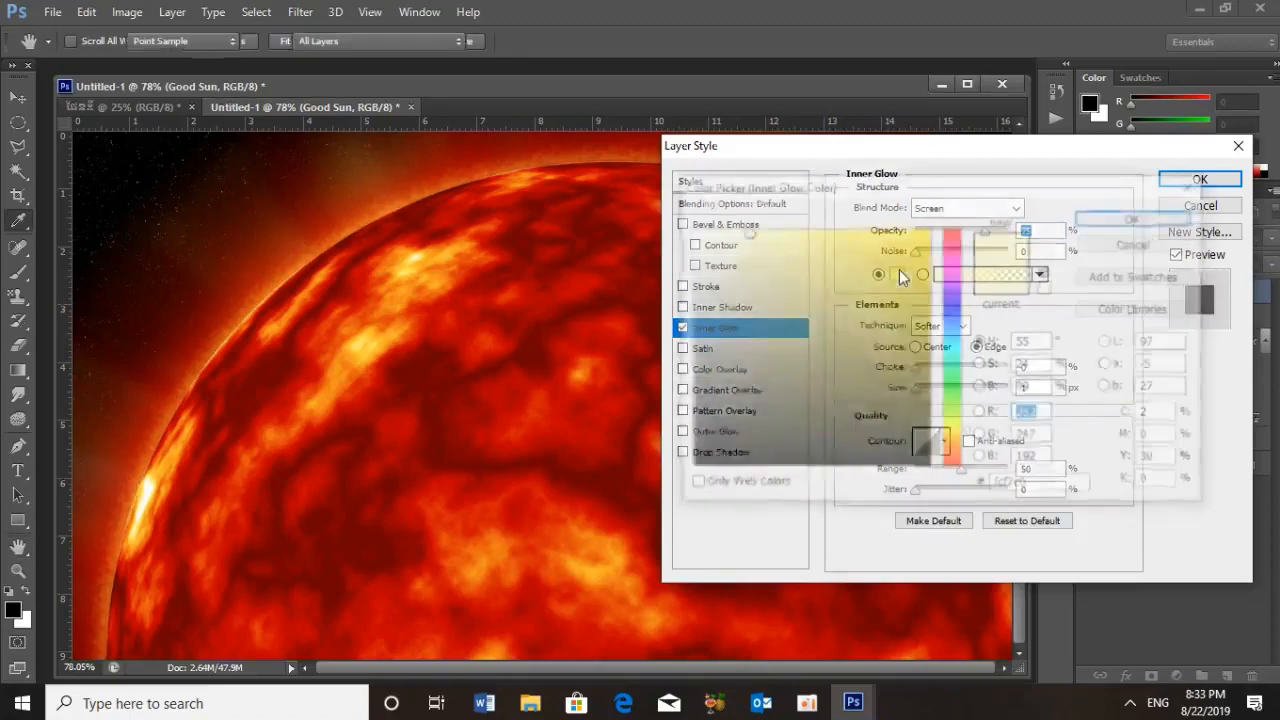
pyautogui.click(692, 231)
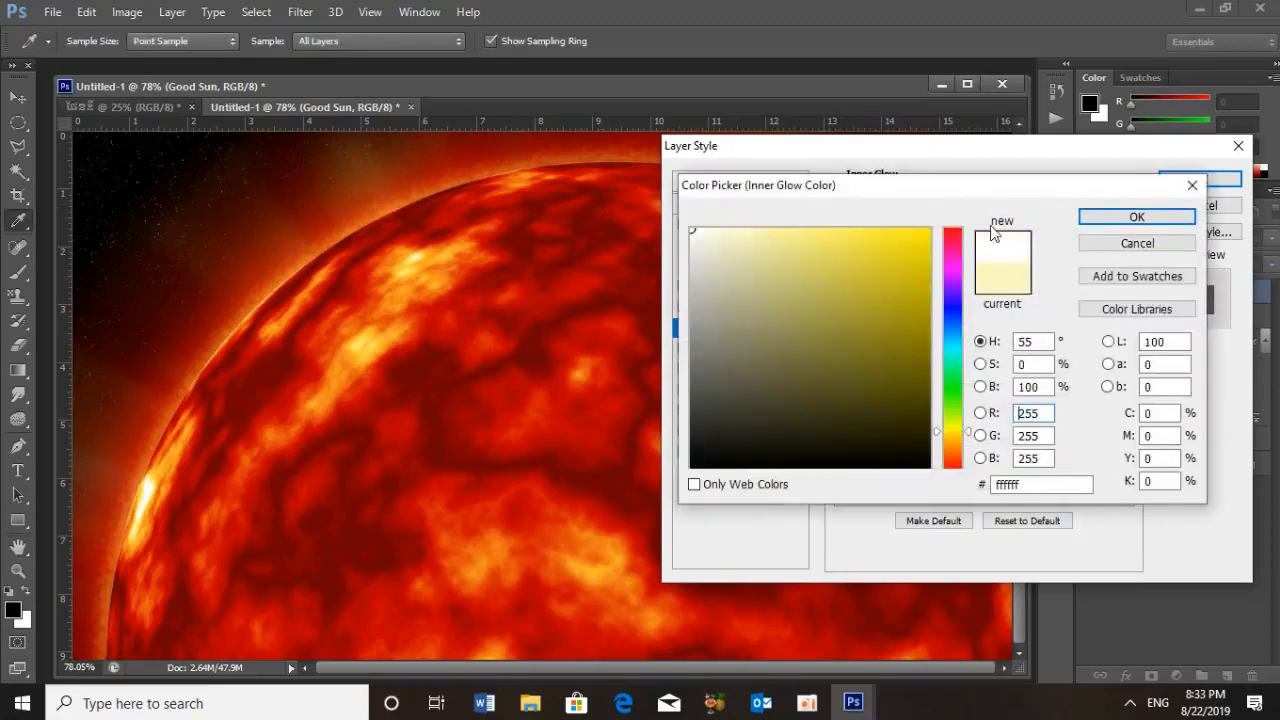
pyautogui.click(1130, 217)
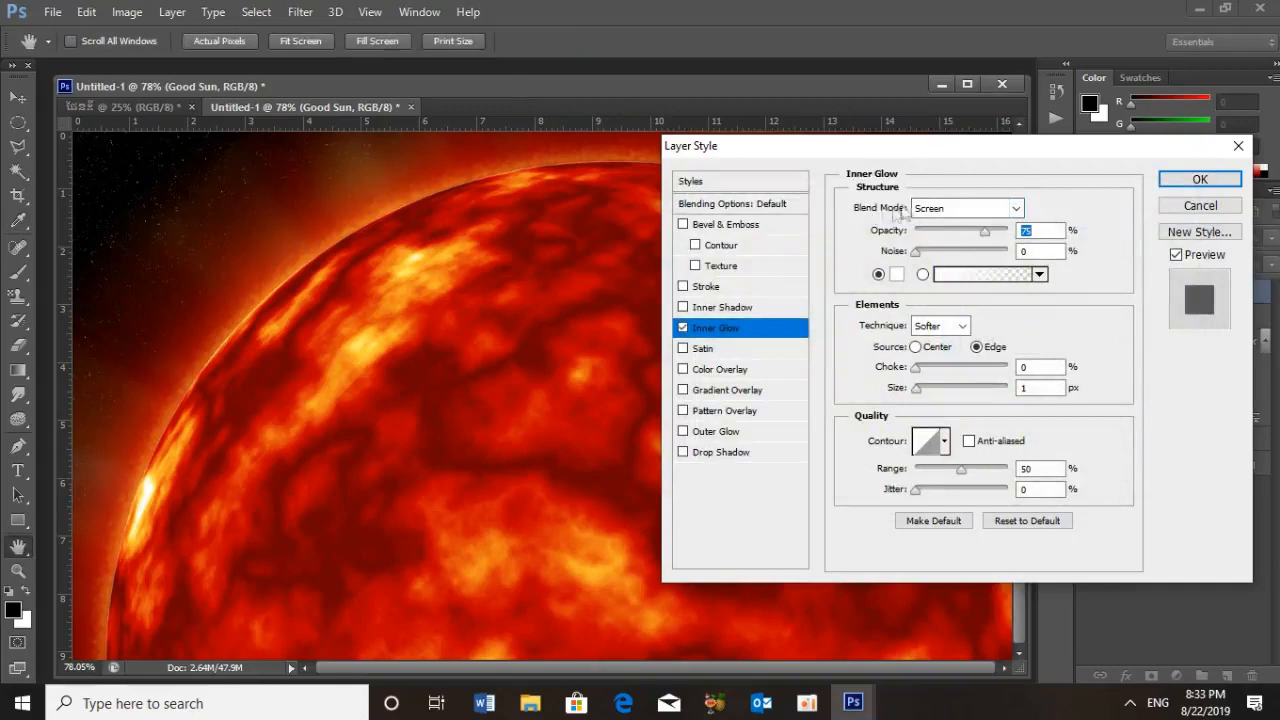
# Set the inner glow to Soft Light blend mode, 100% opacity and 32 px size, and apply the layer style
pyautogui.click(1016, 210)
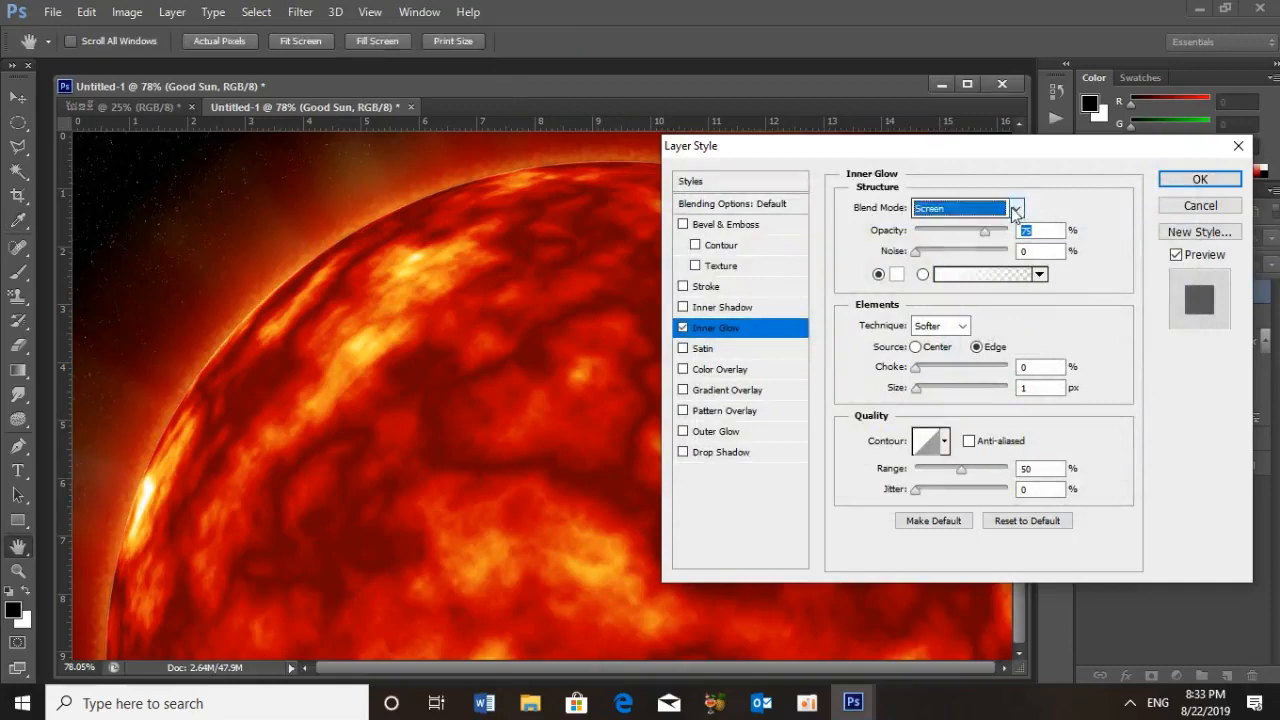
pyautogui.click(964, 469)
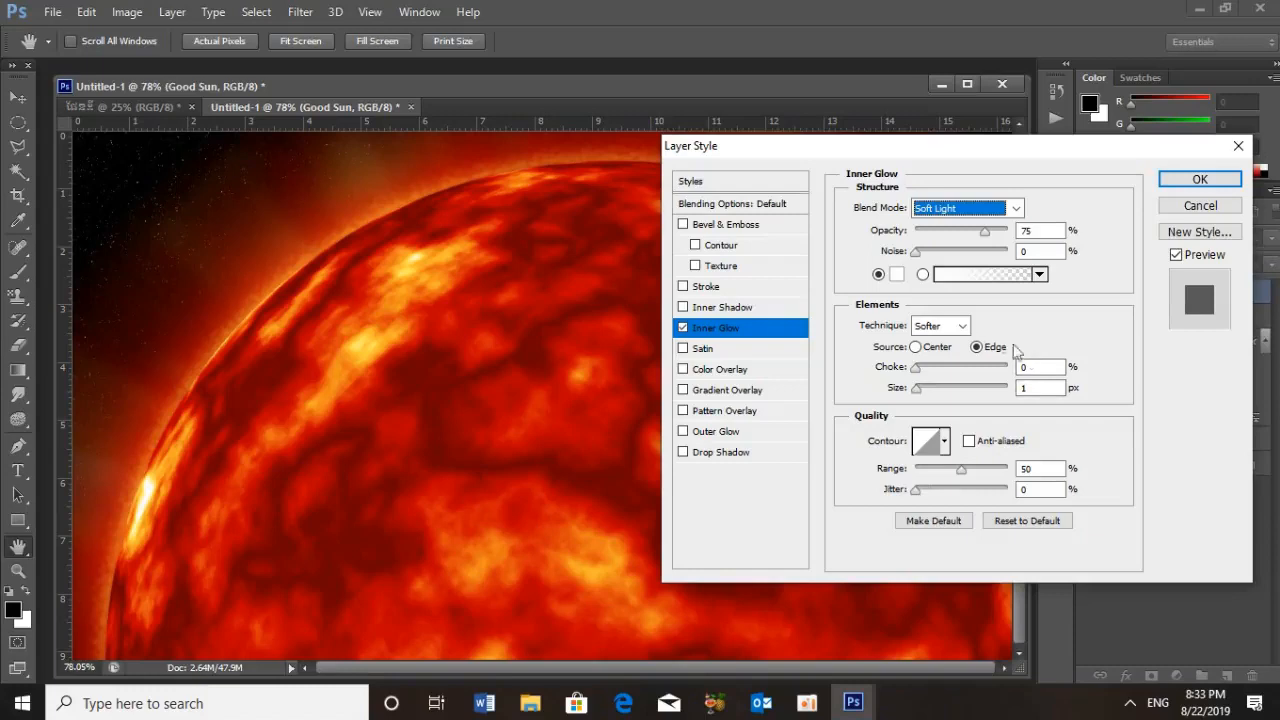
pyautogui.click(993, 232)
pyautogui.moveTo(1019, 240); pyautogui.dragTo(1045, 234)
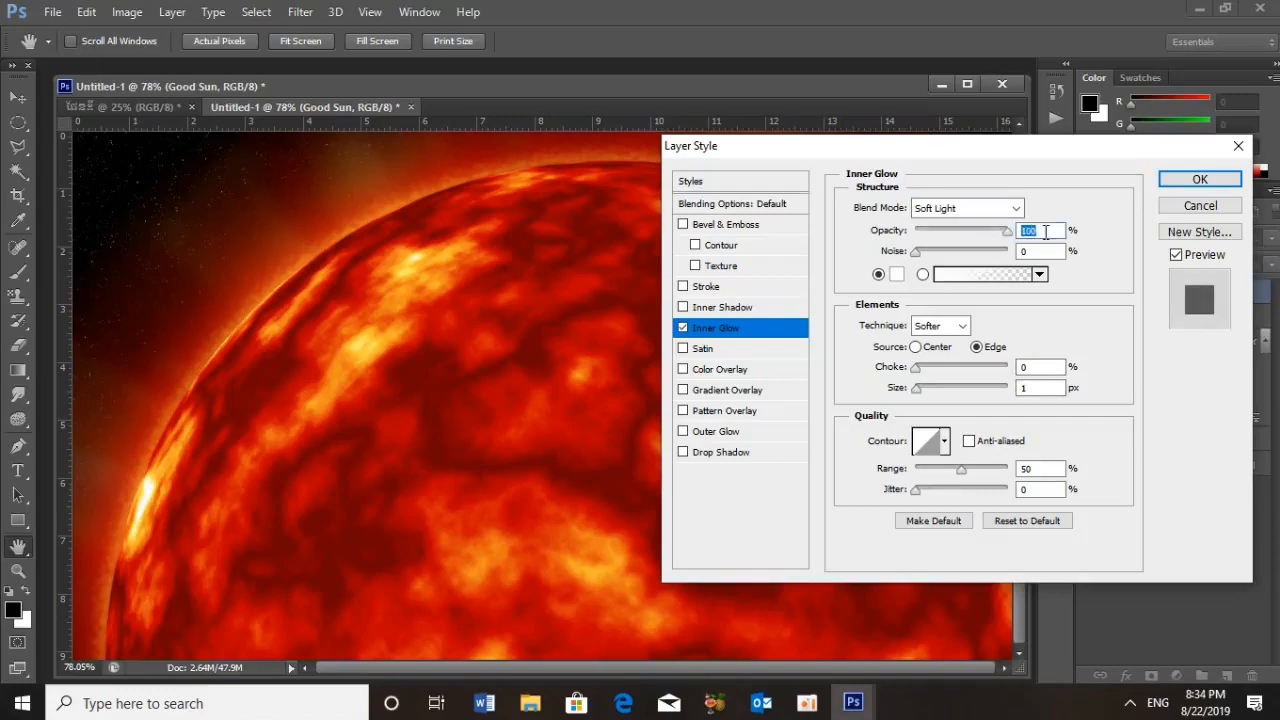
pyautogui.doubleClick(1030, 388)
pyautogui.write('32')
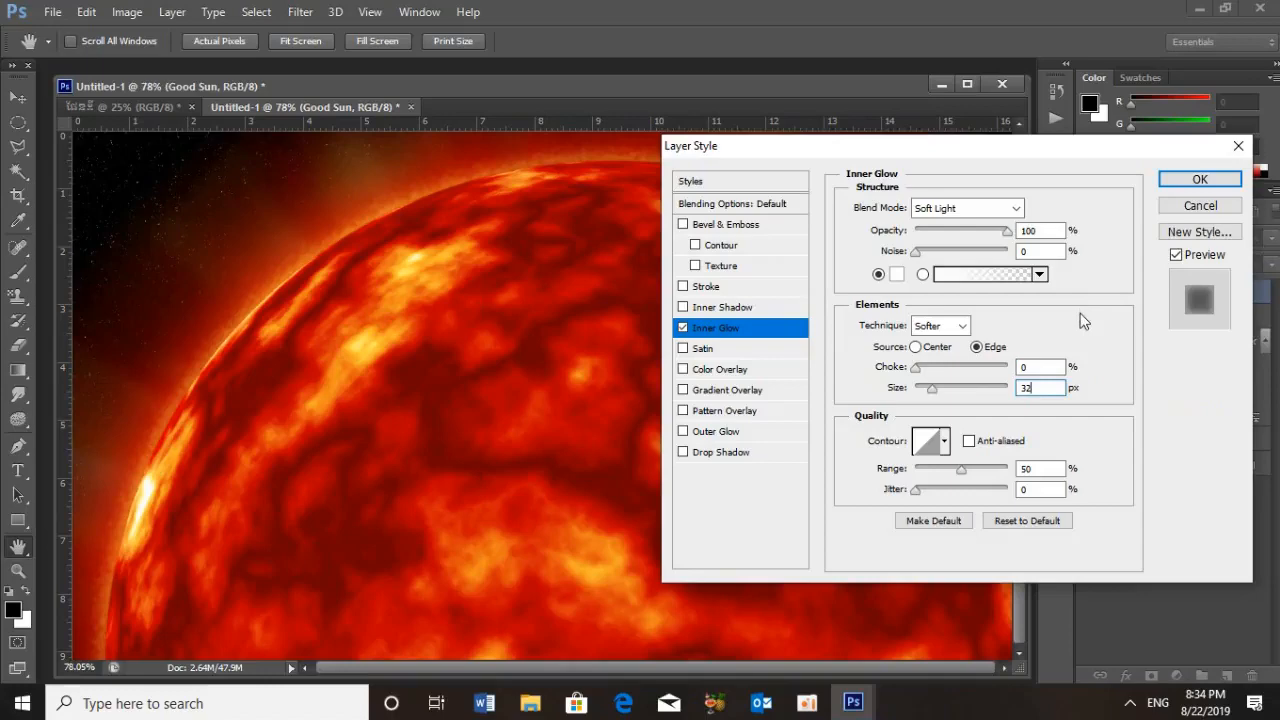
pyautogui.click(1199, 180)
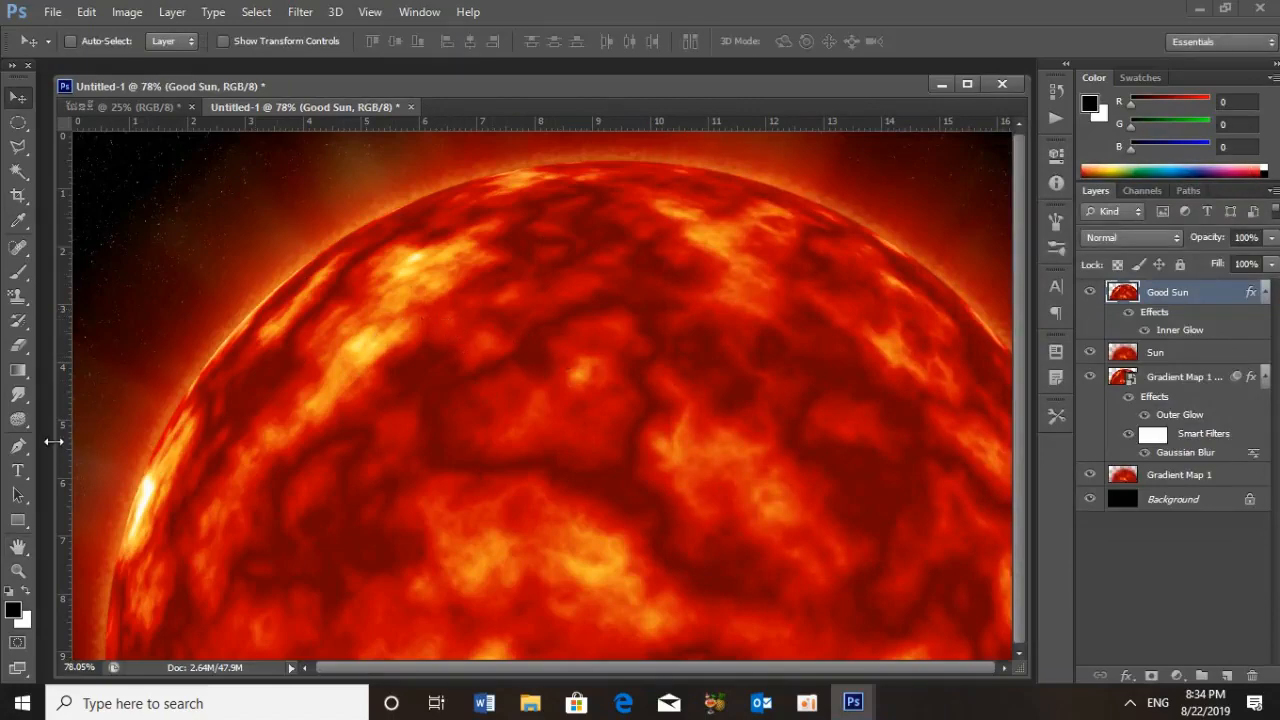
# Smudge short flame streaks out of the bright patches on the Good Sun layer using a 15 px Smudge tool brush at 100% strength
pyautogui.click(20, 394)
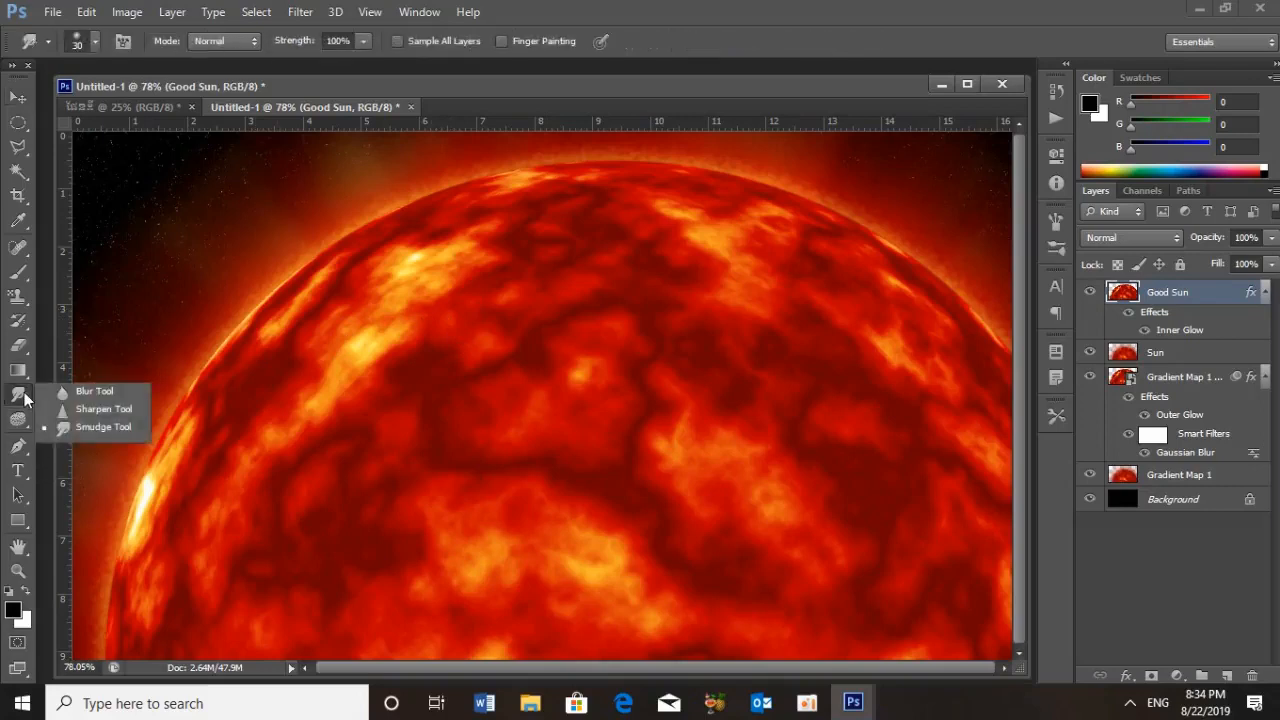
pyautogui.click(97, 429)
pyautogui.click(94, 46)
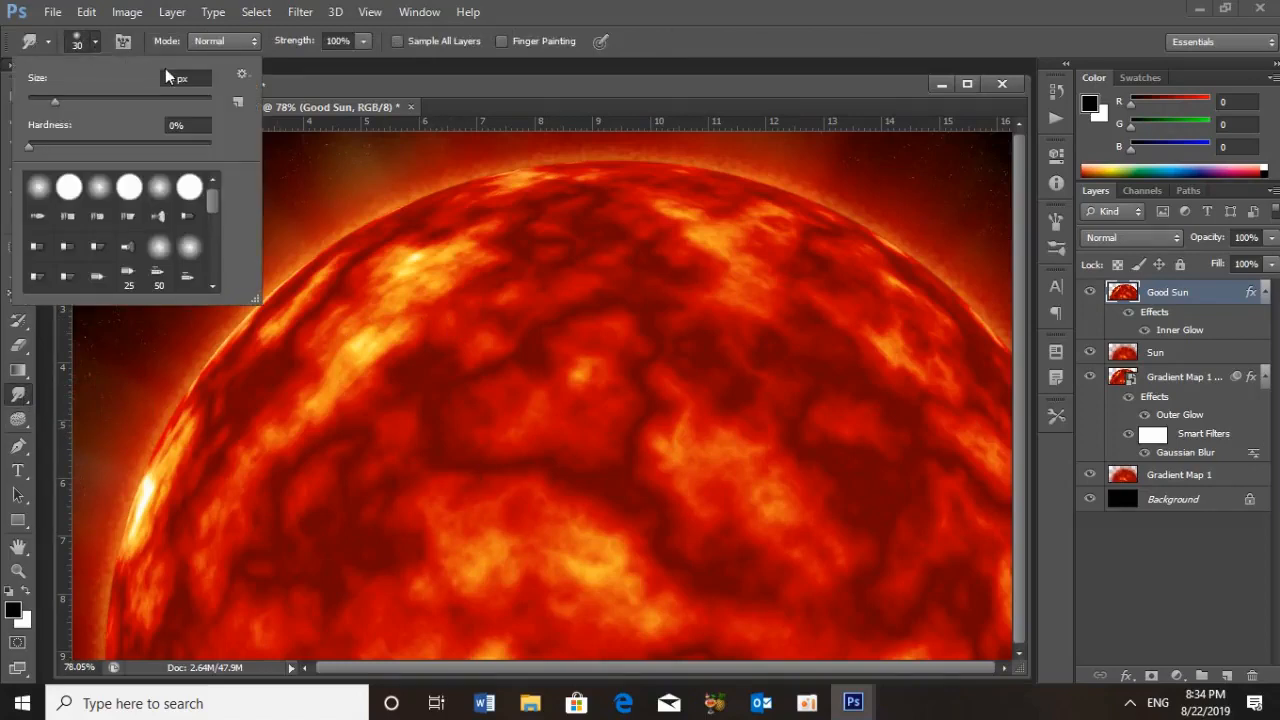
pyautogui.click(278, 51)
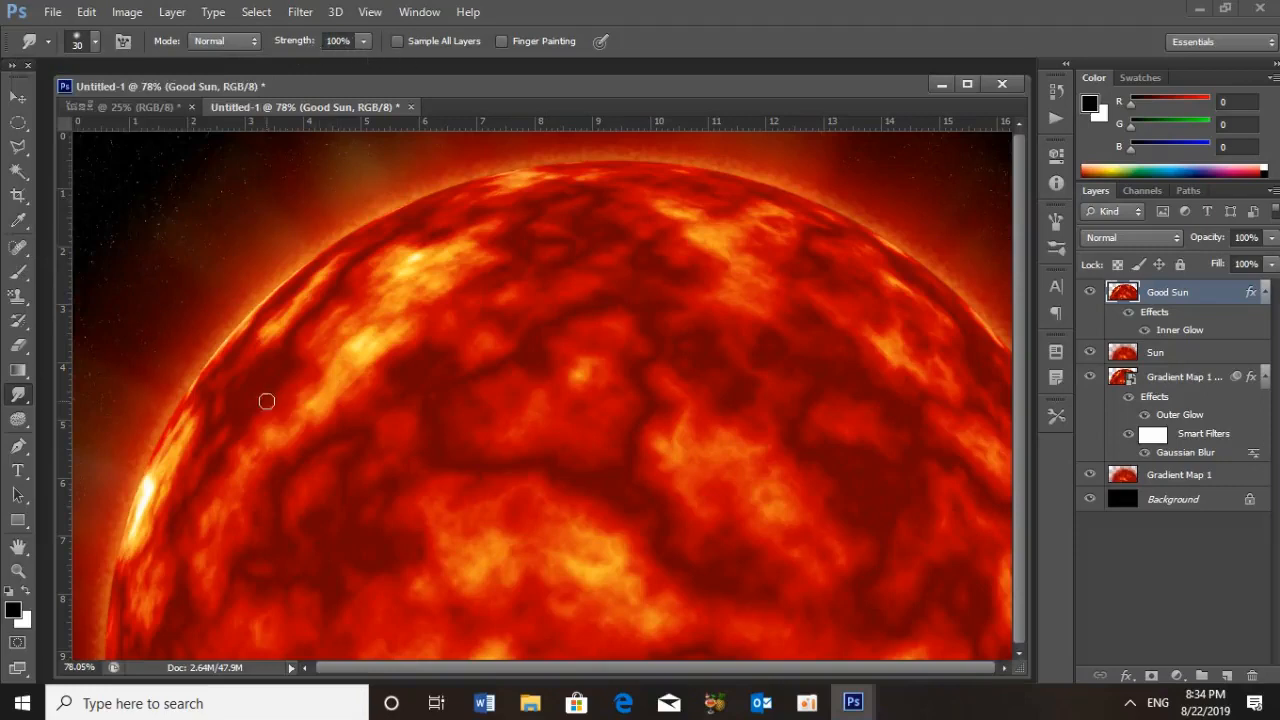
pyautogui.press('[')
pyautogui.press('[')
pyautogui.moveTo(153, 484)
pyautogui.mouseDown()
pyautogui.moveTo(143, 470)
pyautogui.moveTo(129, 478)
pyautogui.mouseUp()
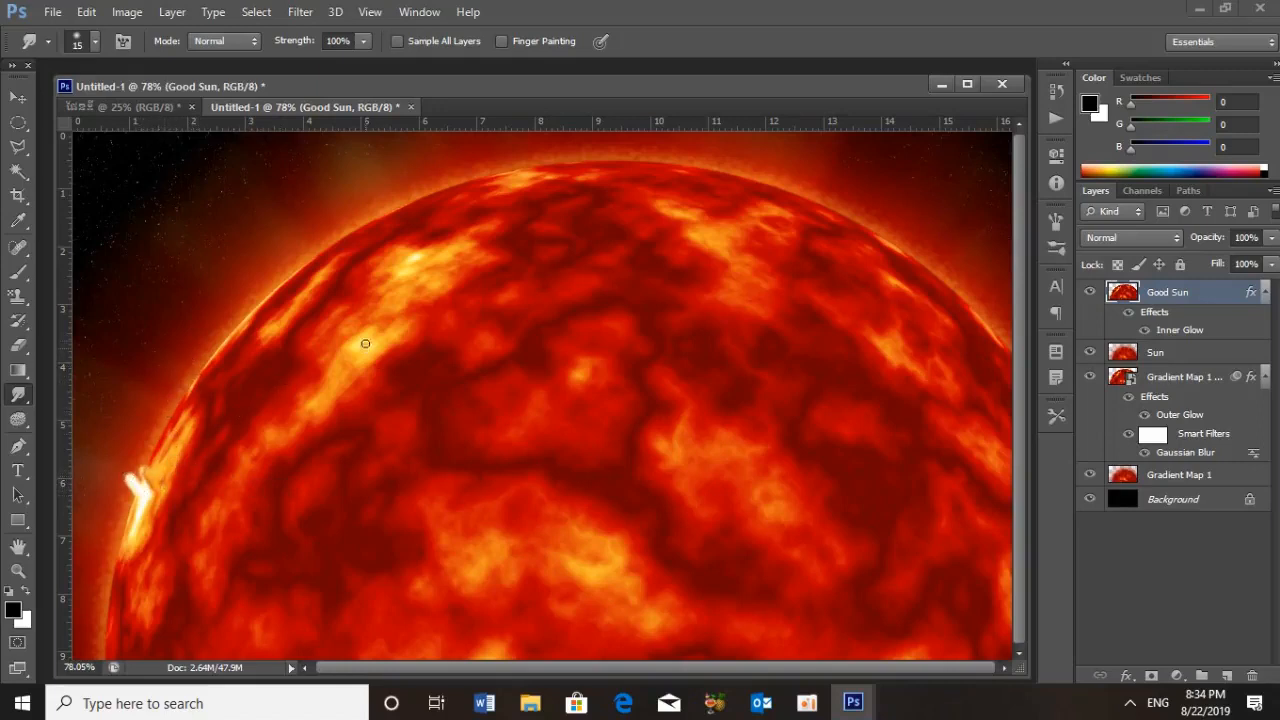
pyautogui.moveTo(372, 346); pyautogui.dragTo(370, 316)
pyautogui.moveTo(430, 268); pyautogui.dragTo(428, 245)
pyautogui.moveTo(626, 557); pyautogui.dragTo(620, 518)
pyautogui.moveTo(664, 450); pyautogui.dragTo(680, 403)
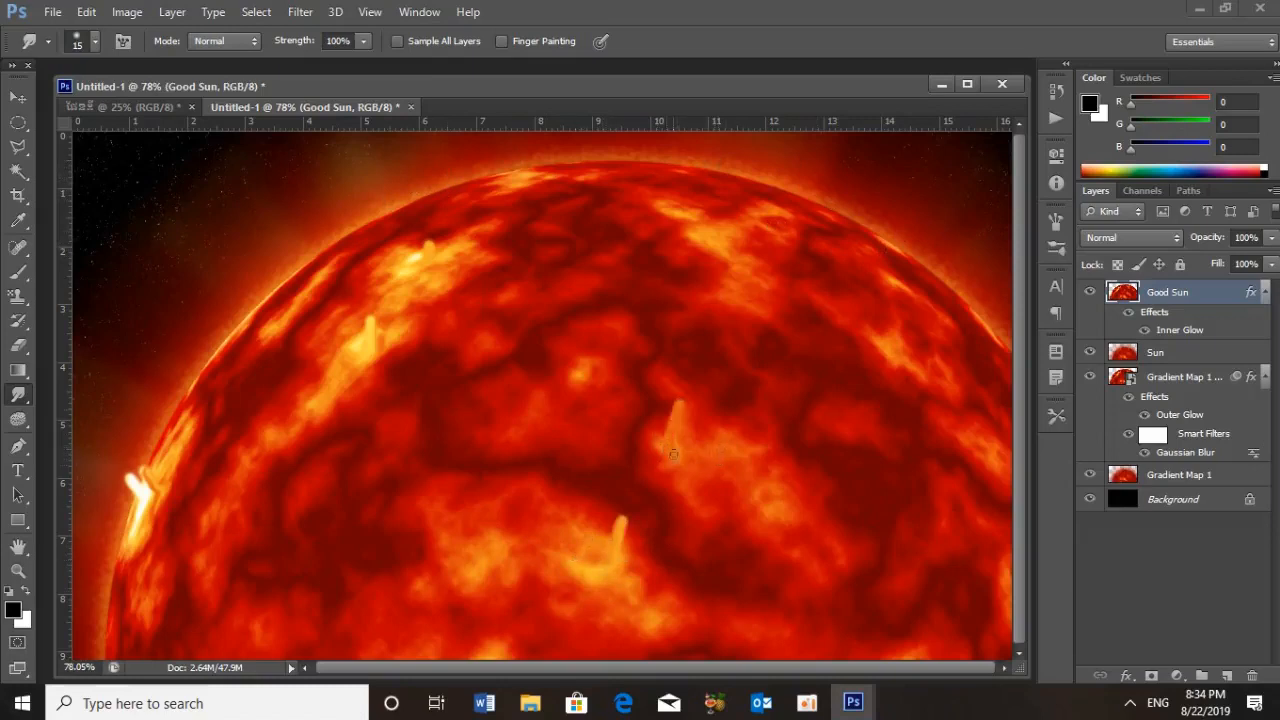
pyautogui.moveTo(436, 251); pyautogui.dragTo(452, 238)
pyautogui.moveTo(886, 342); pyautogui.dragTo(902, 318)
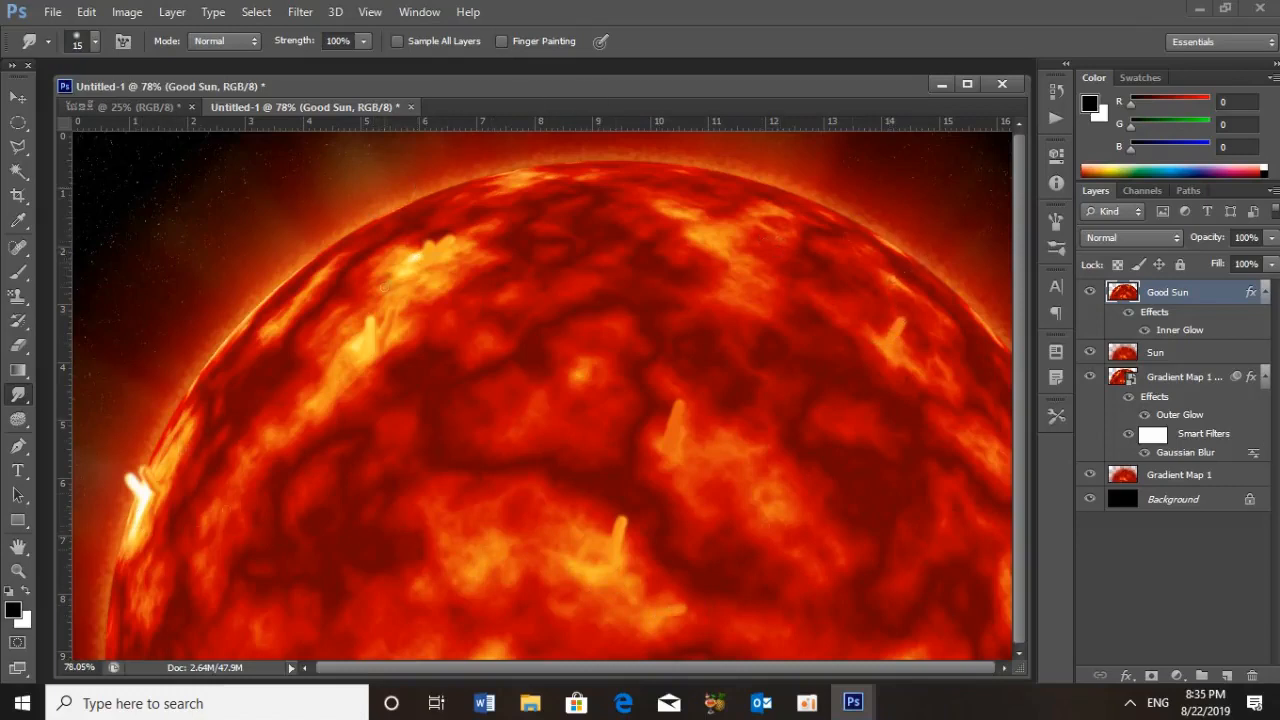
# Scale down and reposition all four sun layers together so the whole sun disc sits centered within the starfield
pyautogui.click(27, 101)
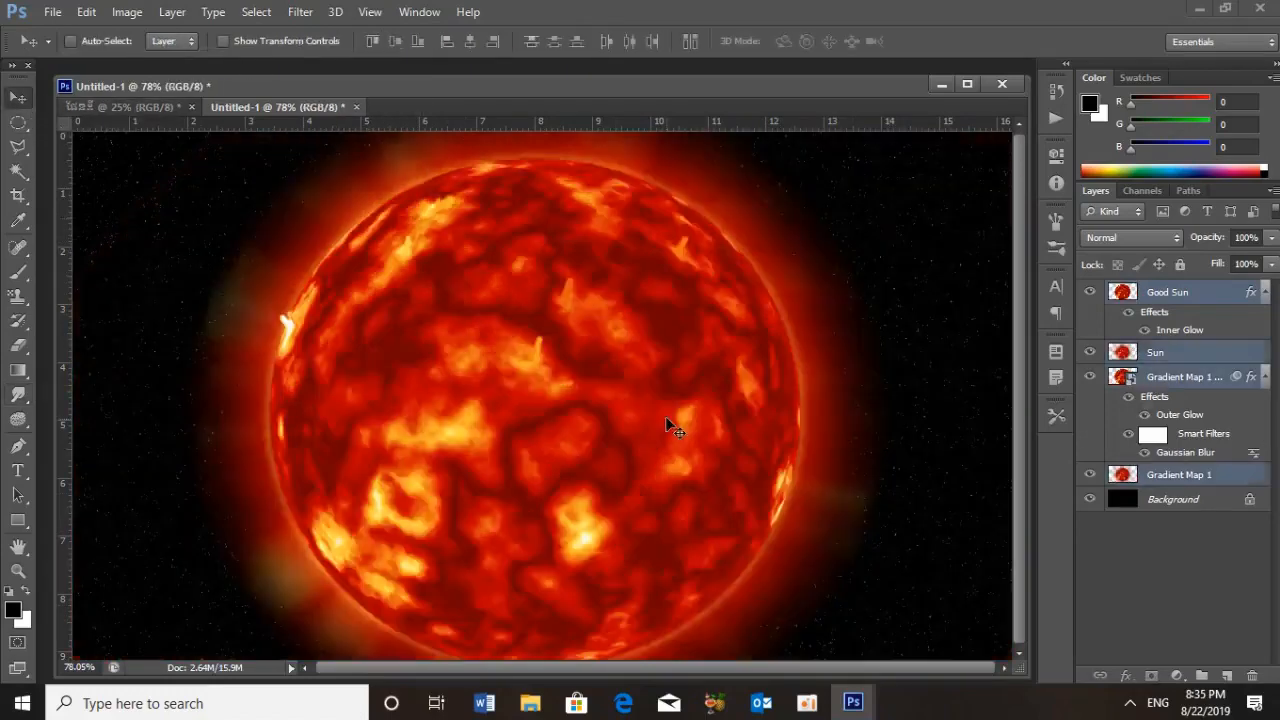
pyautogui.moveTo(666, 419); pyautogui.dragTo(655, 408)
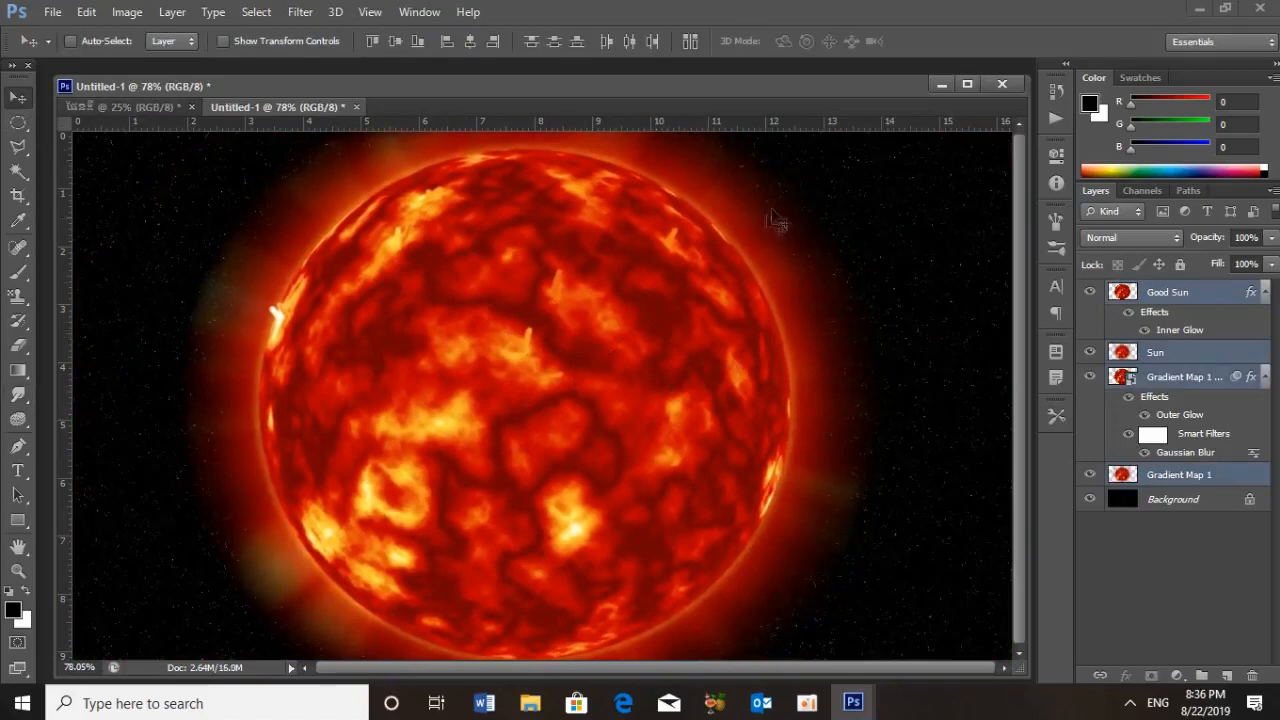
pyautogui.click(964, 81)
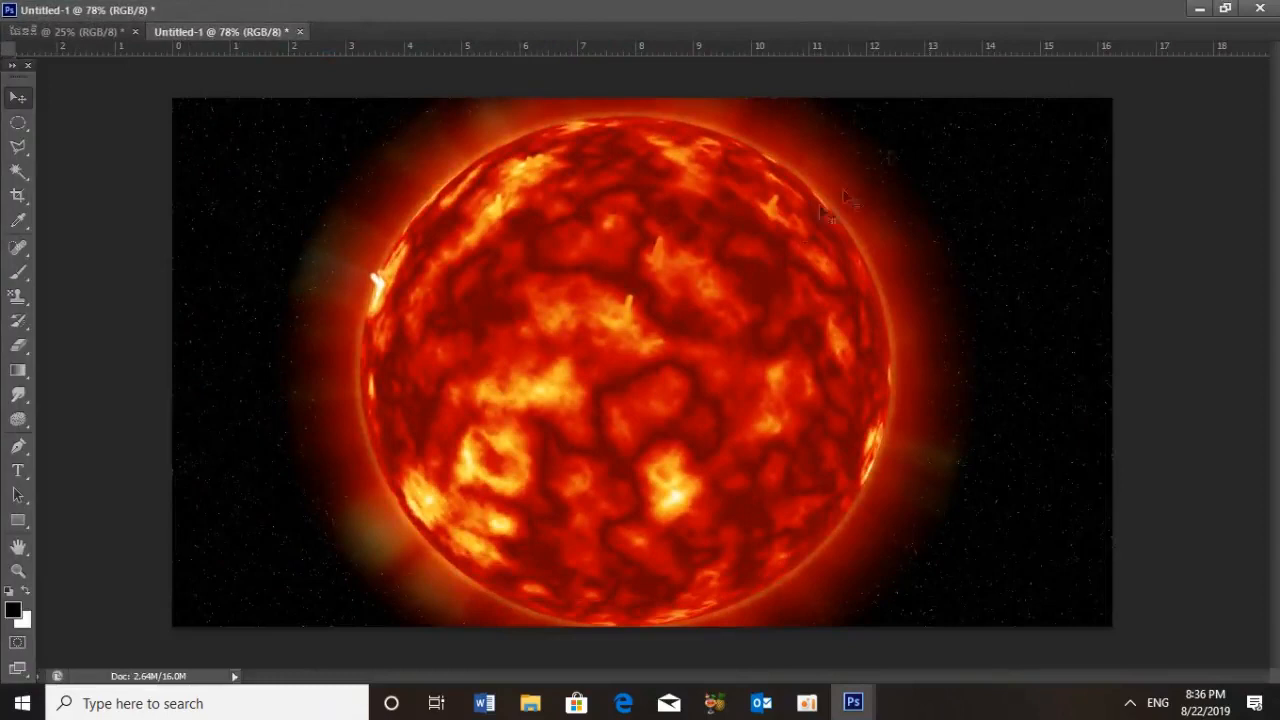
pyautogui.moveTo(689, 289); pyautogui.dragTo(683, 273)
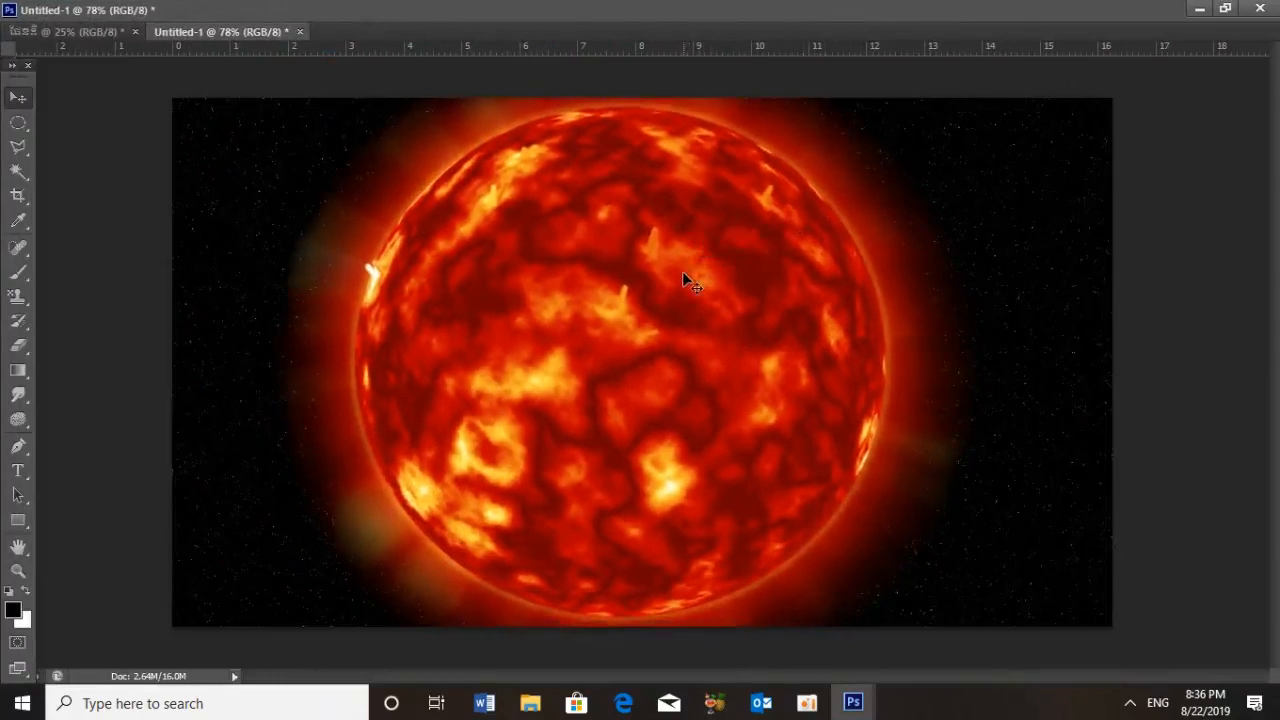
pyautogui.hotkey('ctrl', '+')
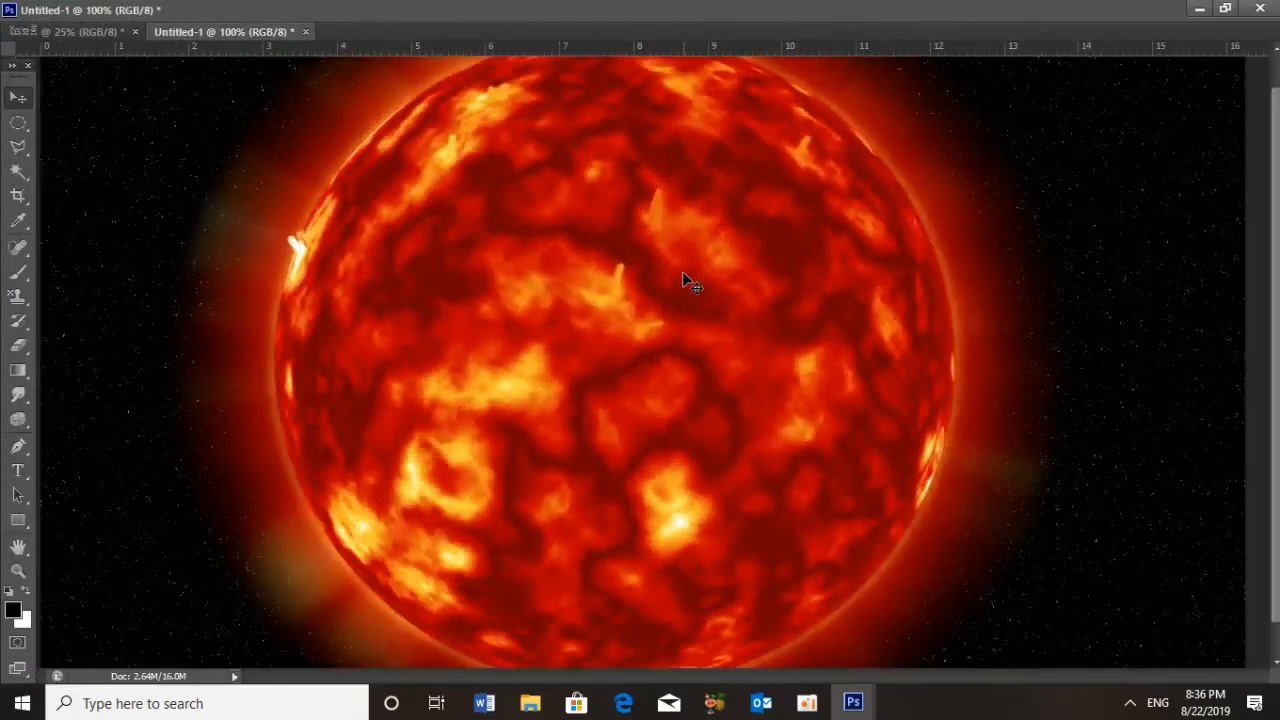
pyautogui.hotkey('ctrl', '-')
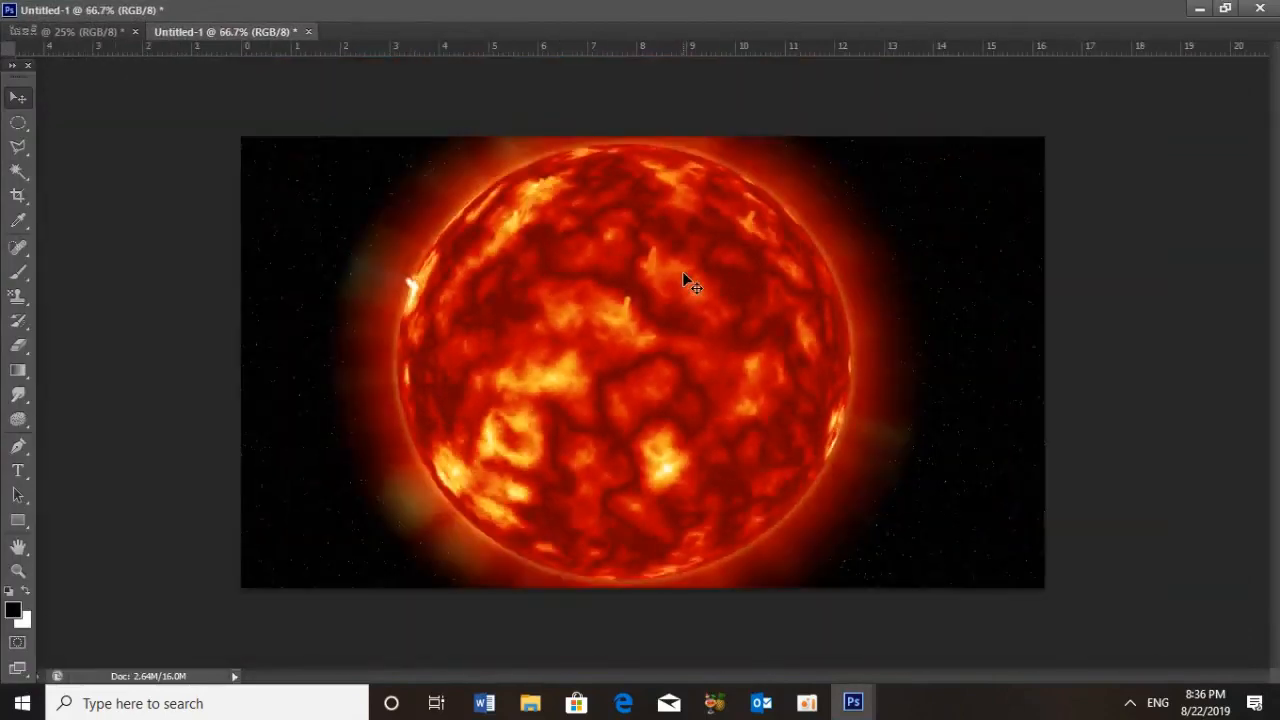
pyautogui.hotkey('ctrl', '+')
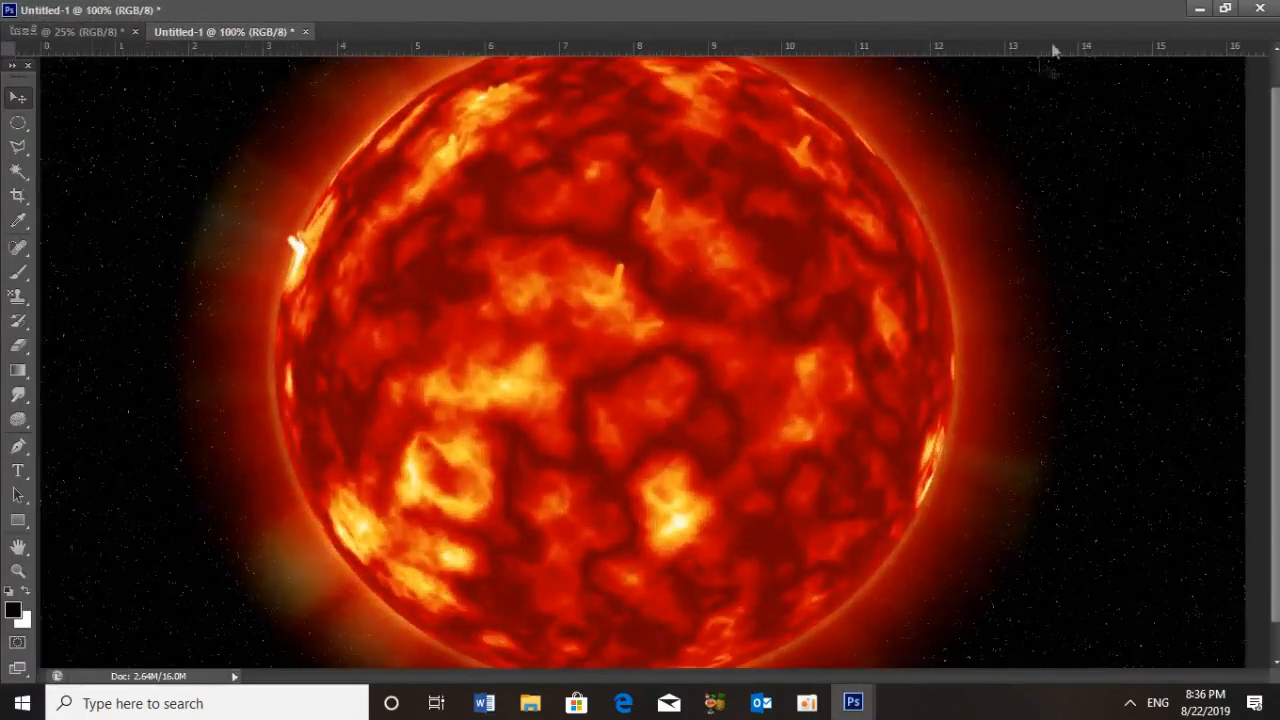
pyautogui.click(1224, 9)
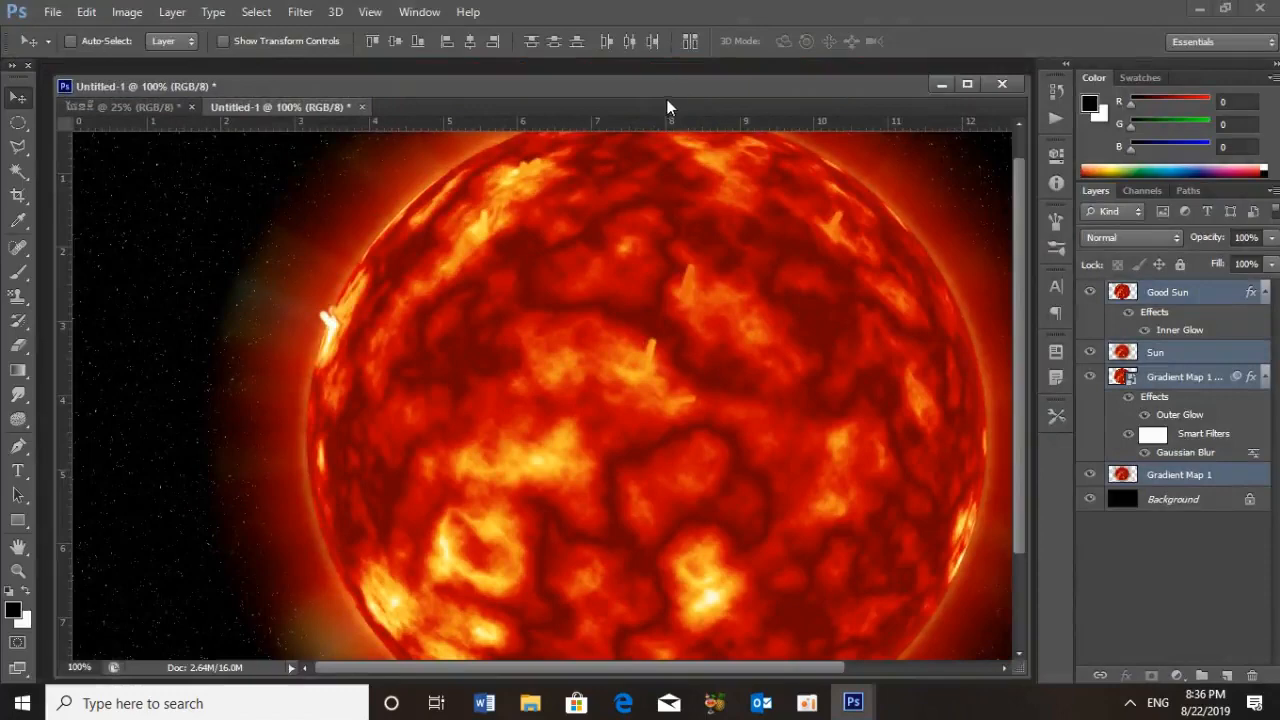